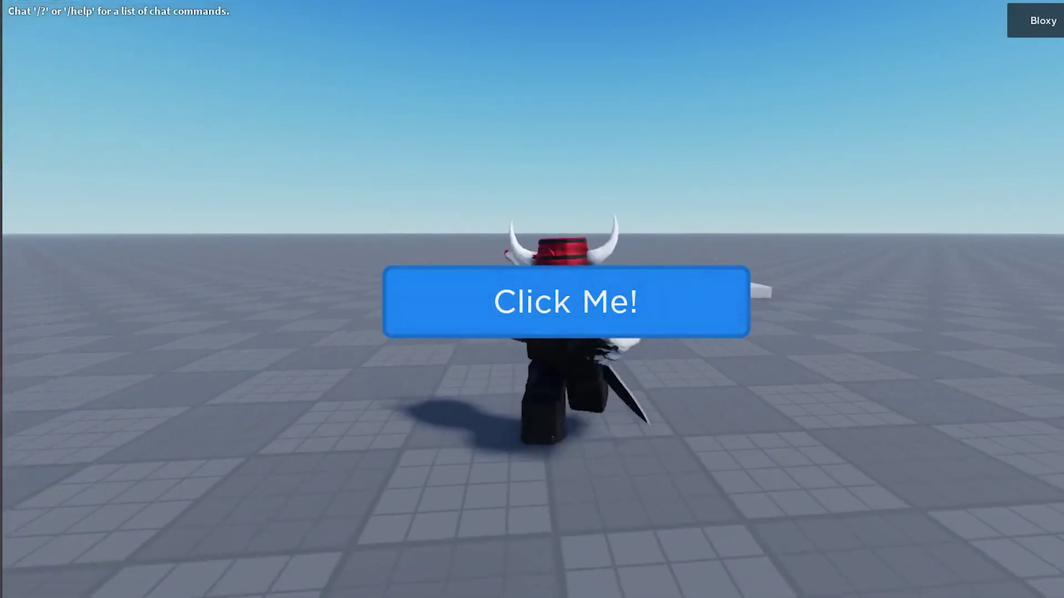
Walk the avatar back and forth with S and W in the Click Me! playtest
key("s")
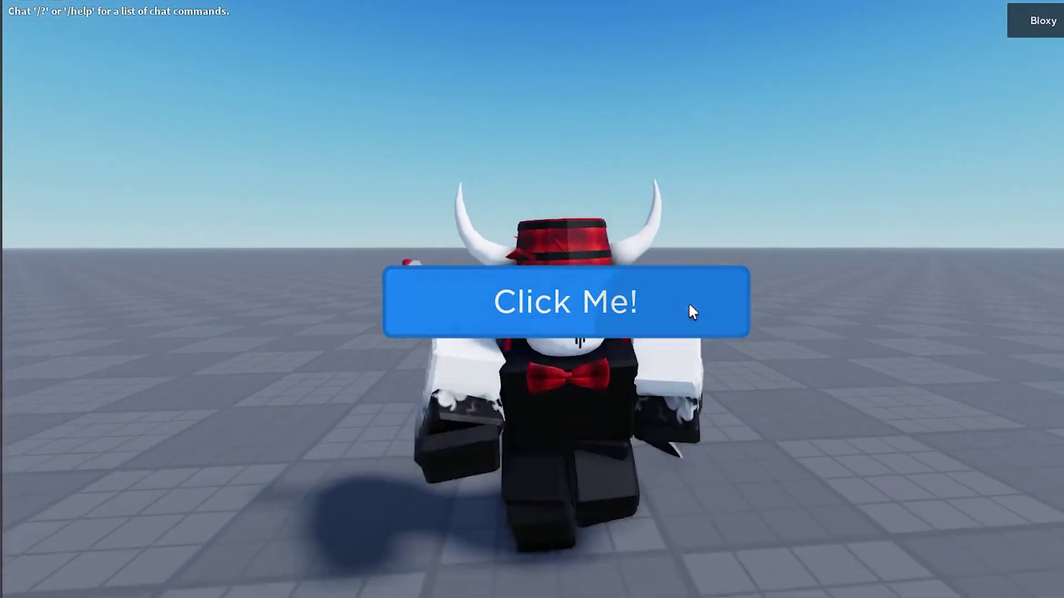
key("w")
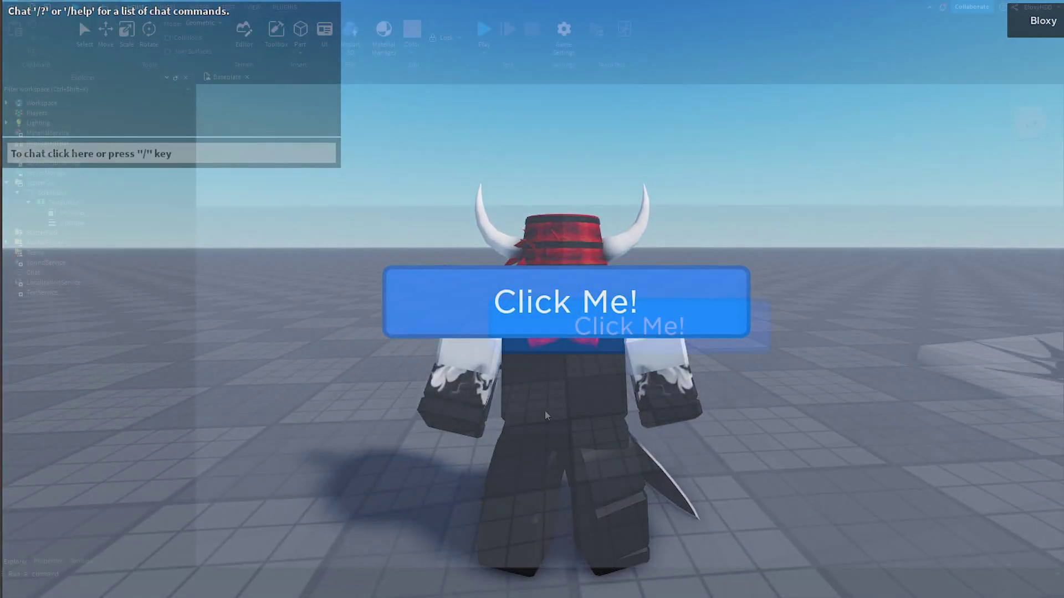
Create a ModuleScript named ClickAnimation in ReplicatedStorage
left_click(79, 158)
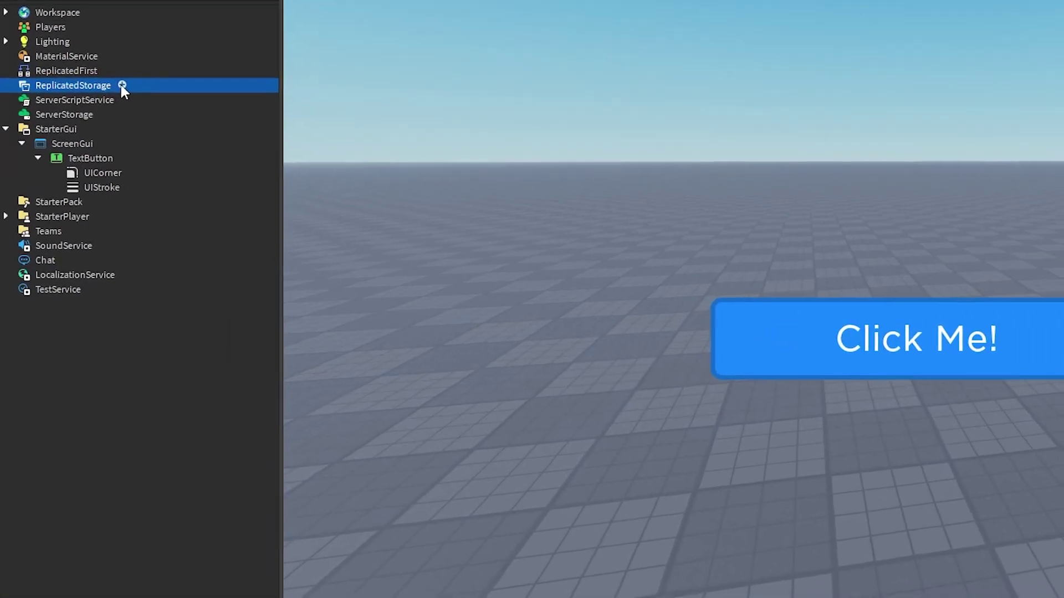
left_click(86, 153)
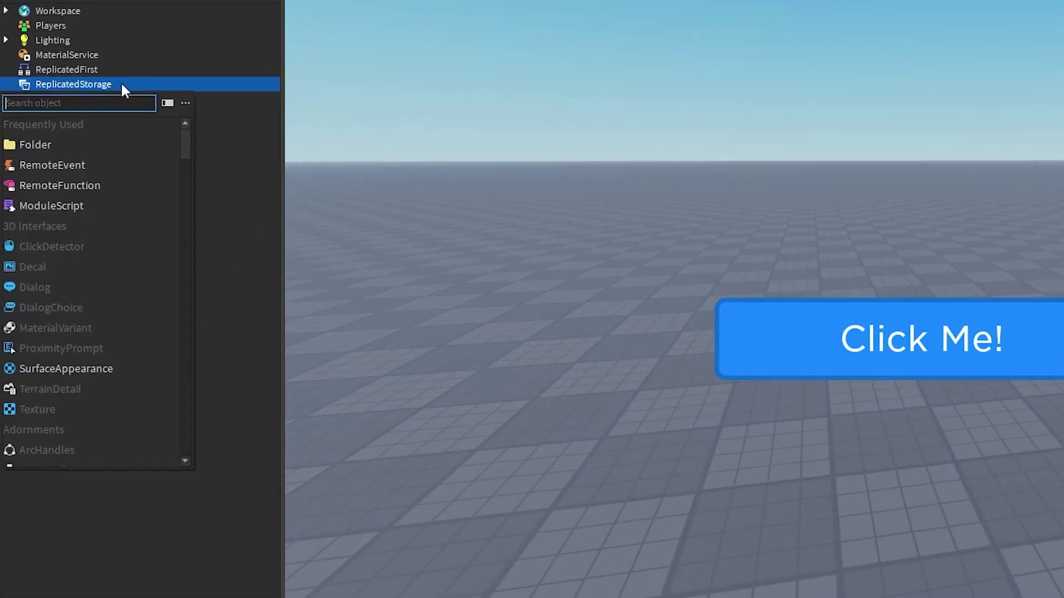
left_click(65, 205)
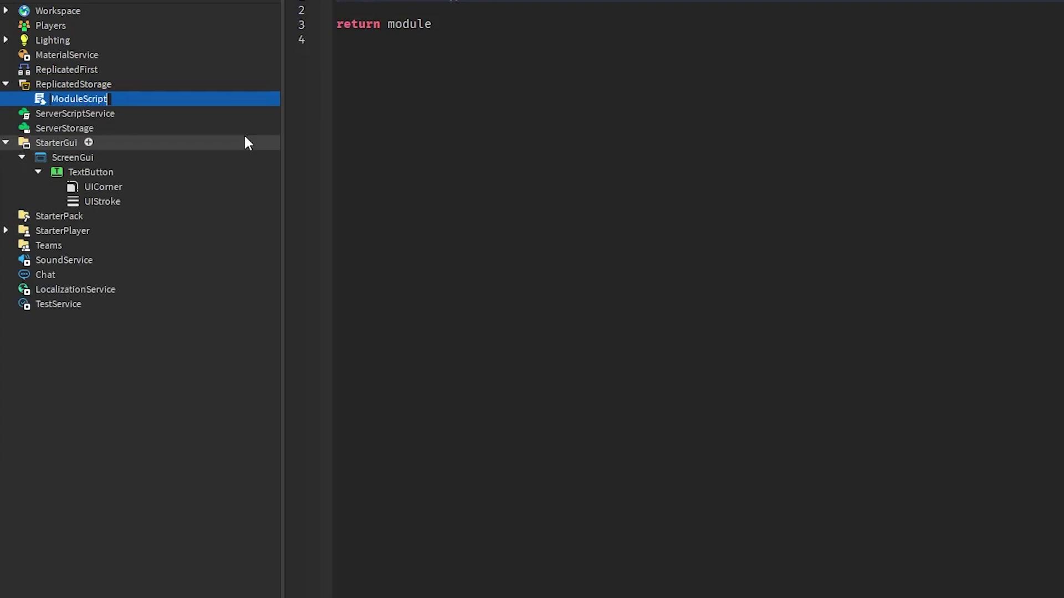
type("ClickA")
type("Ani")
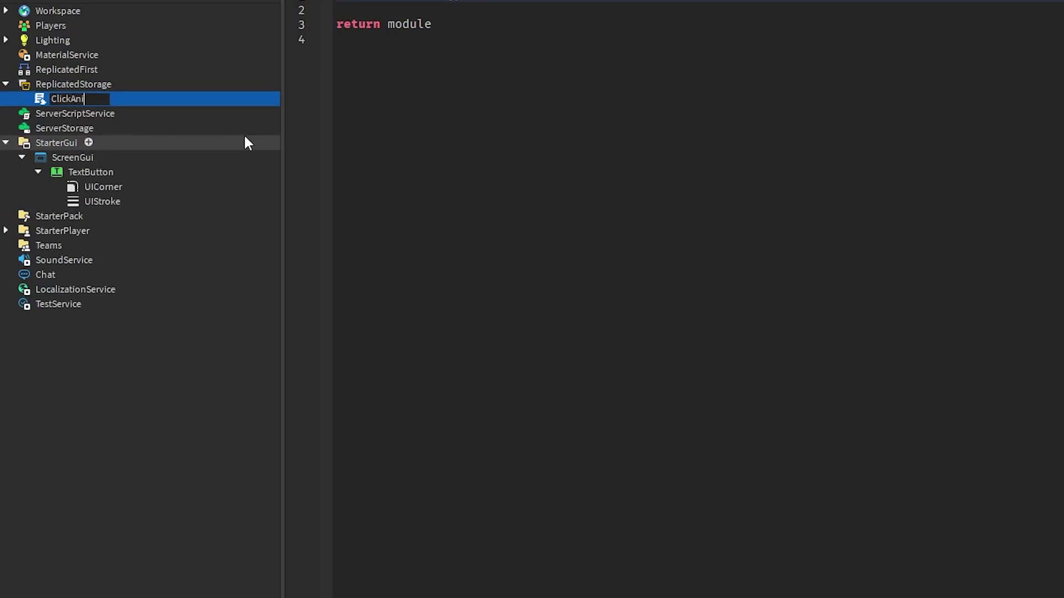
type("mation")
key("Return")
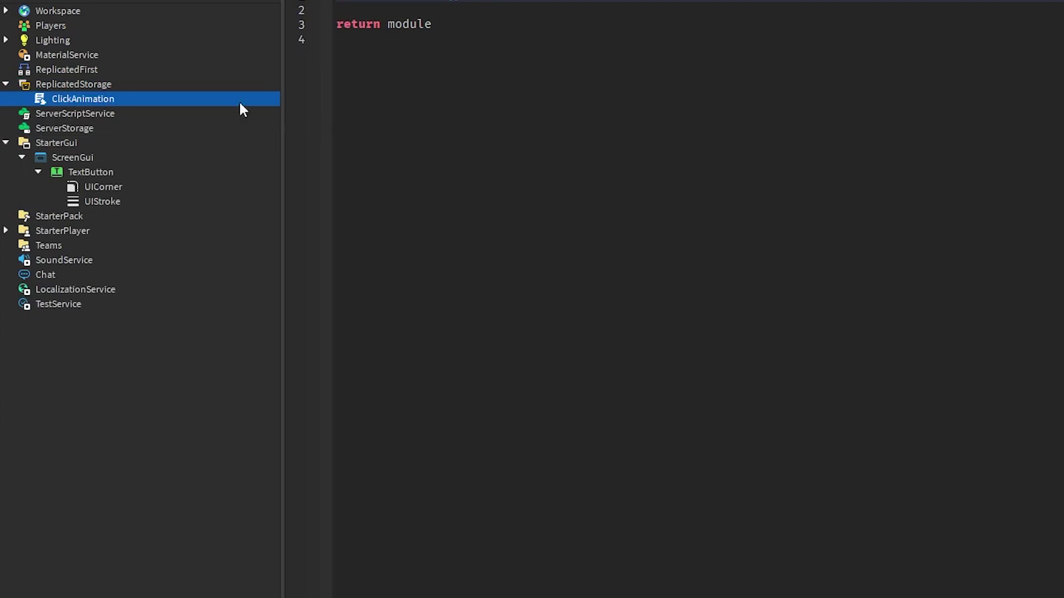
Insert an ImageLabel inside ClickAnimation and go back to the Baseplate scene
left_click(126, 98)
type("i")
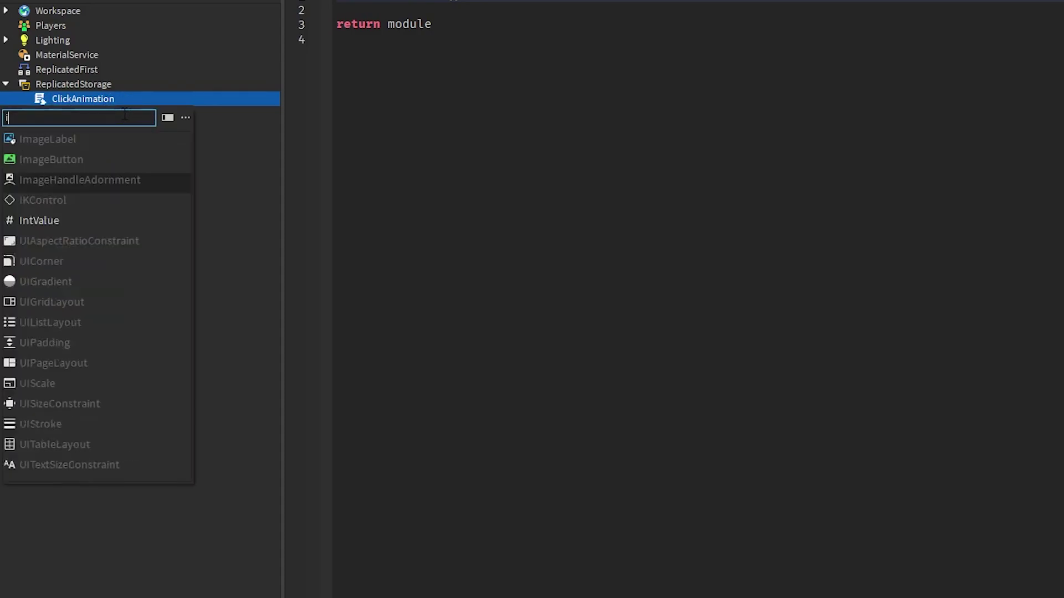
type("m")
left_click(108, 126)
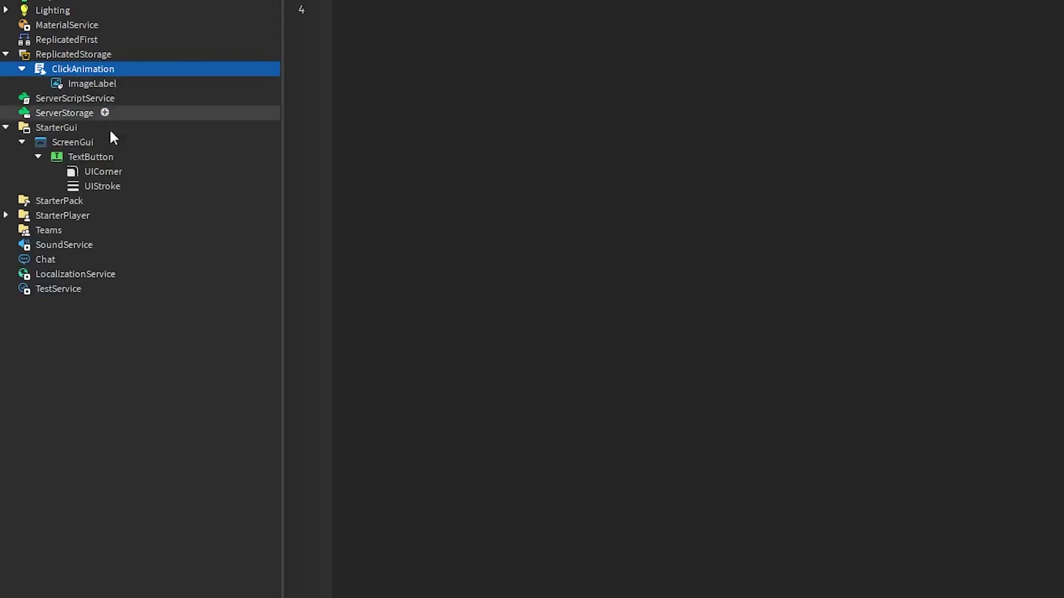
left_click(227, 77)
left_click(422, 221)
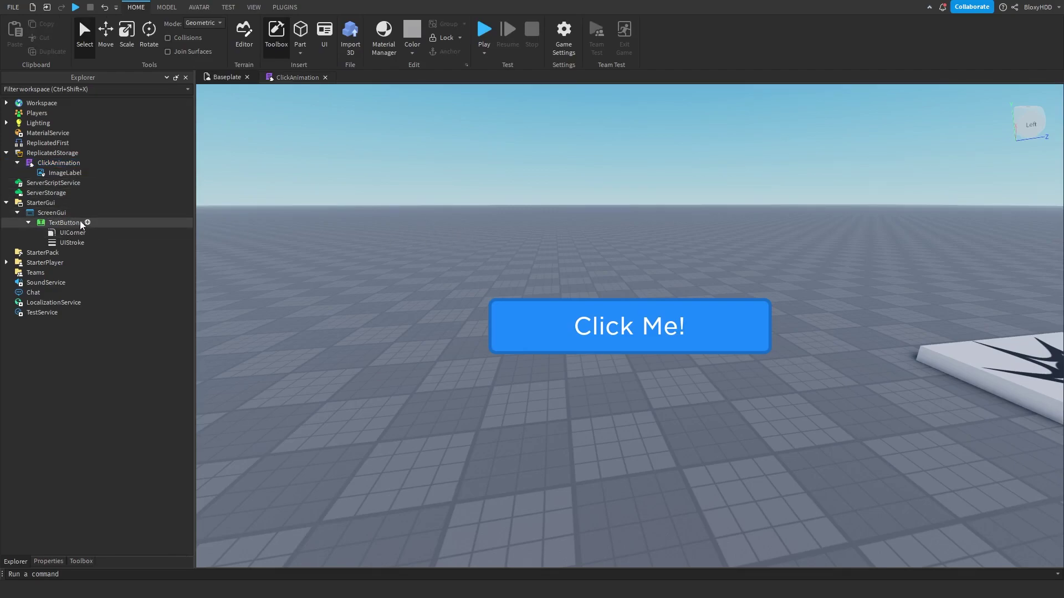
Select the Click Me! TextButton to check its centred position and 0.5, 0.5 anchor point
left_click(63, 223)
left_click(65, 561)
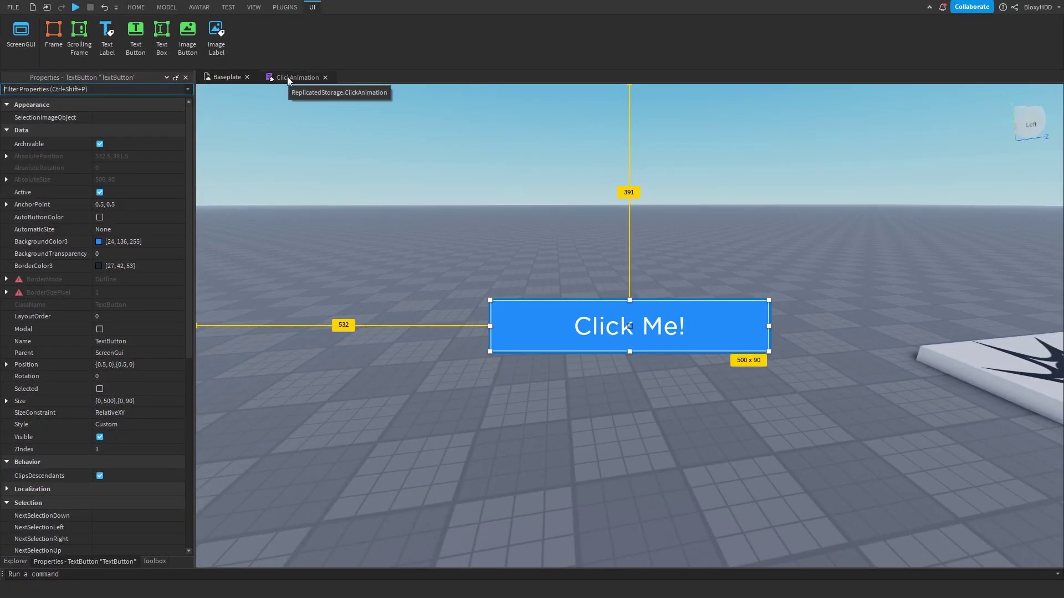
Clear all template code from the ClickAnimation module script
left_click(287, 76)
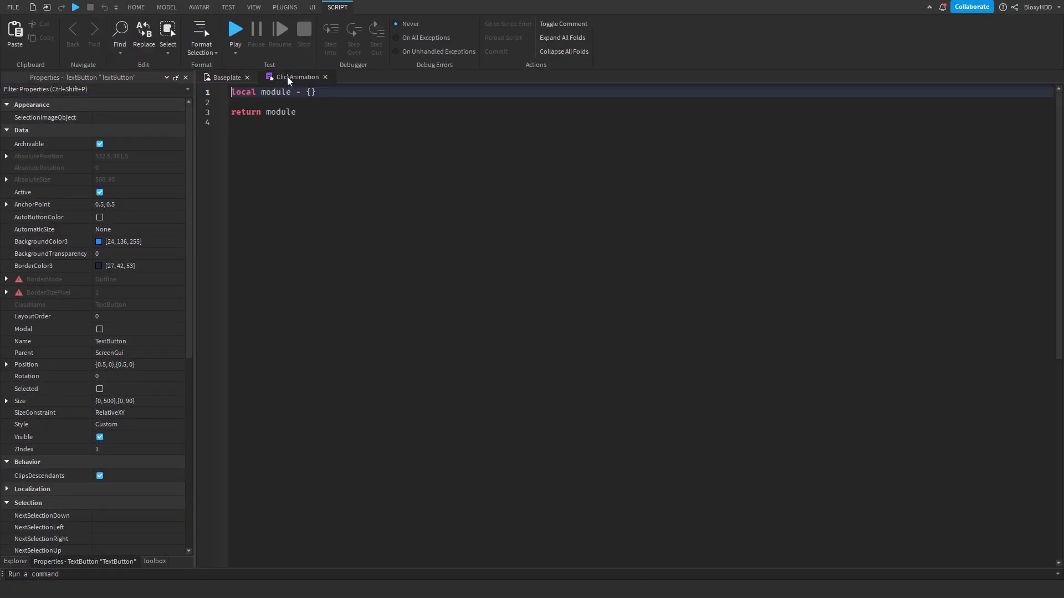
left_click(383, 213)
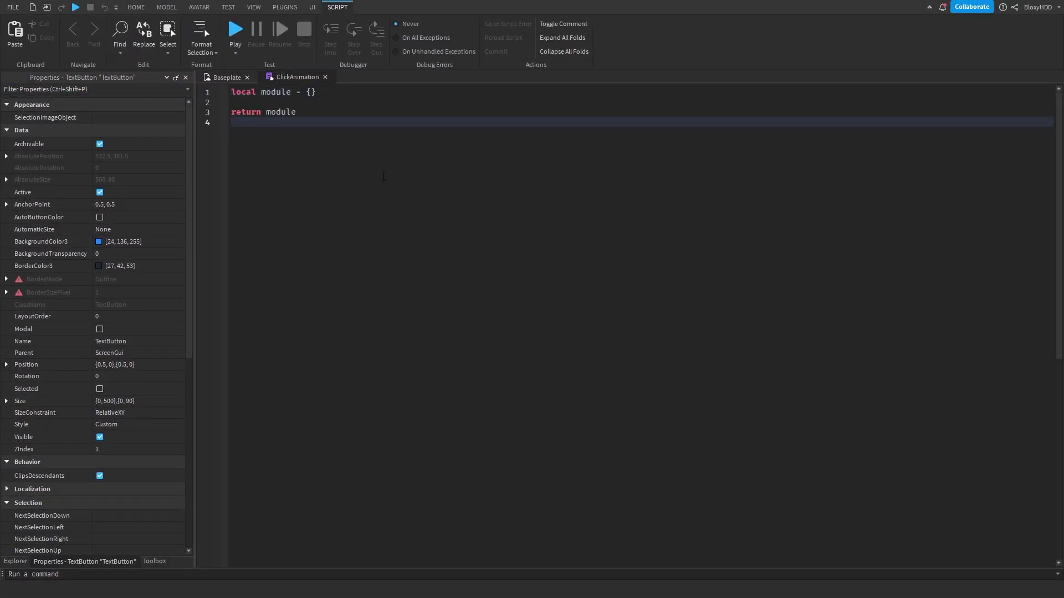
key("ctrl+a")
key("BackSpace")
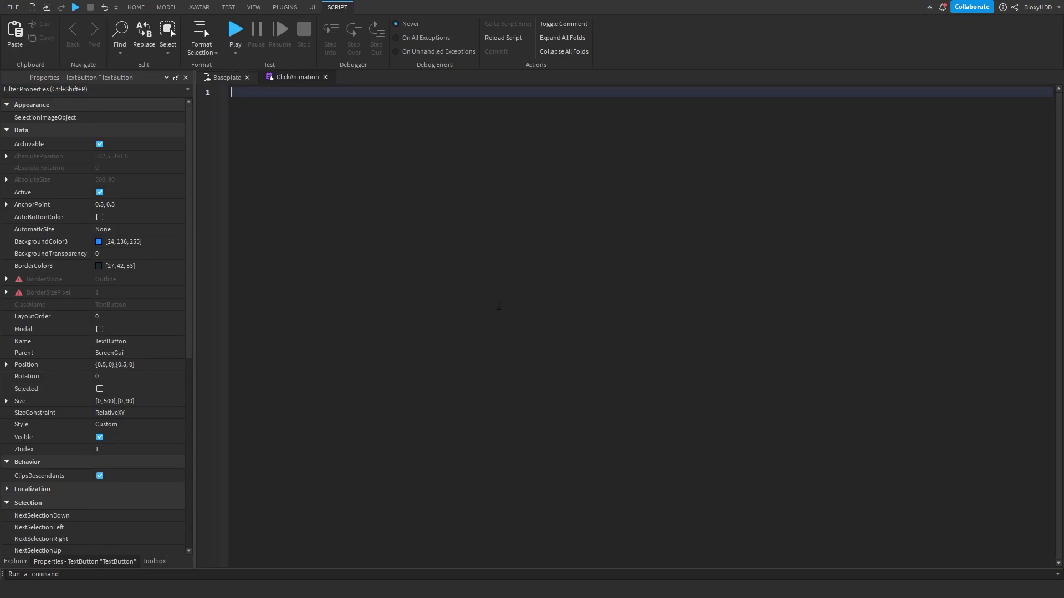
left_click(16, 561)
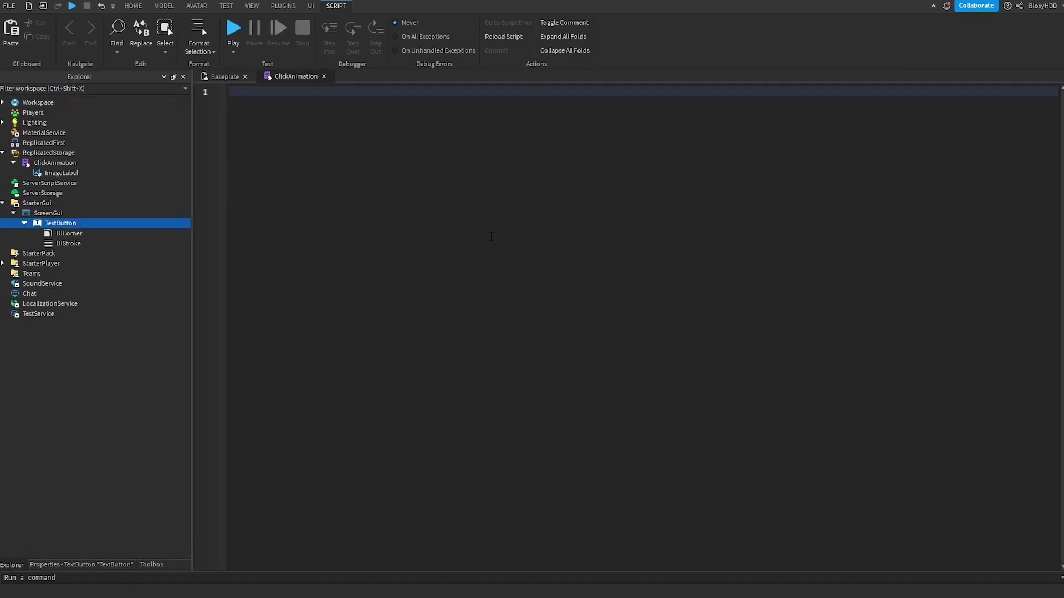
Write function Animation(Button, X, Y) containing coroutine.resume(coroutine.create(function()
type("function A")
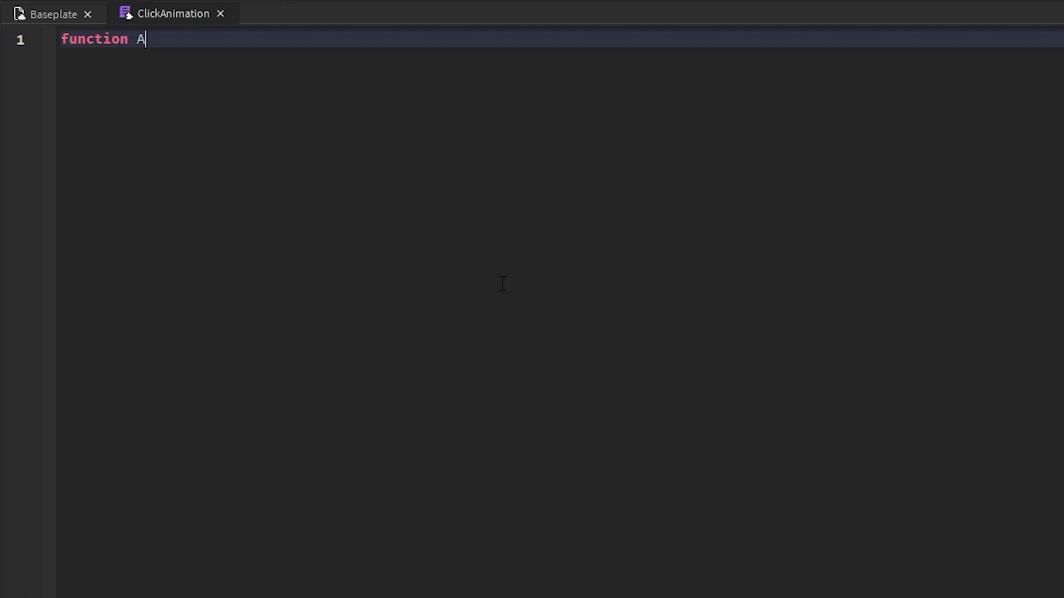
type("nimation()")
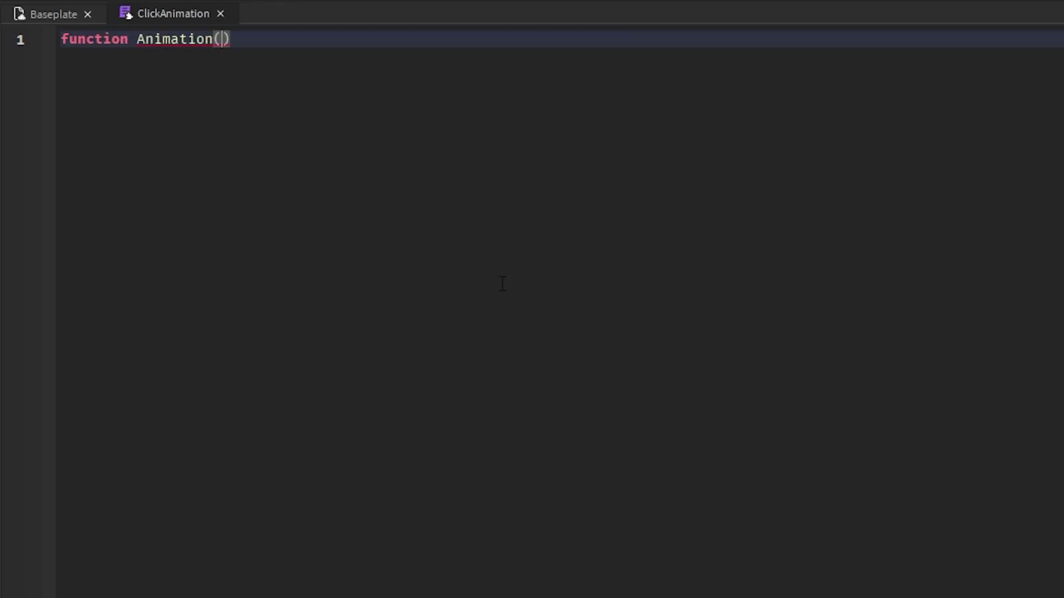
type("Button, X, Y")
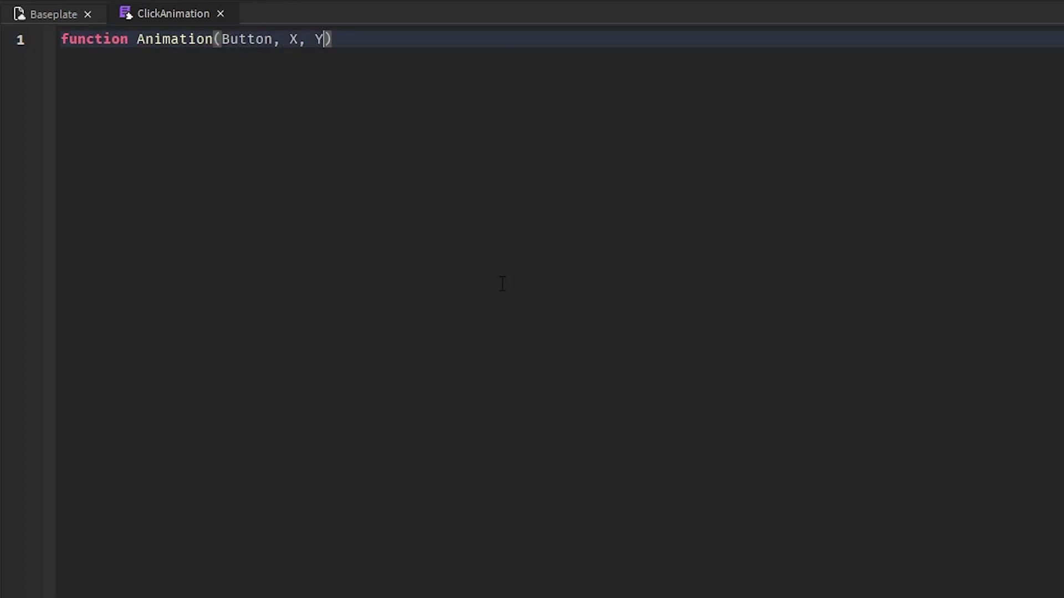
type(")")
key("Return")
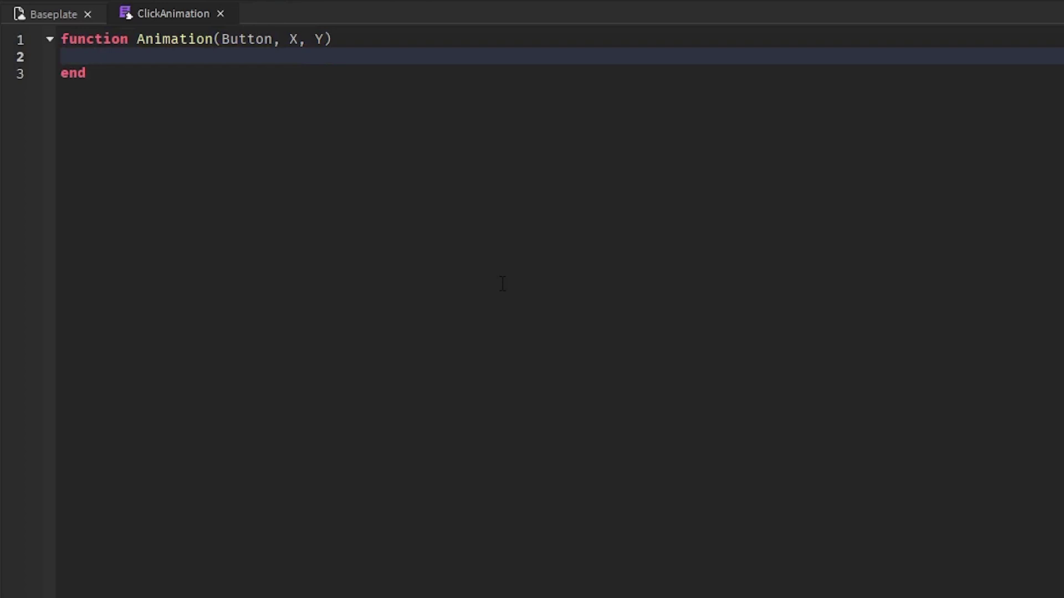
type("co")
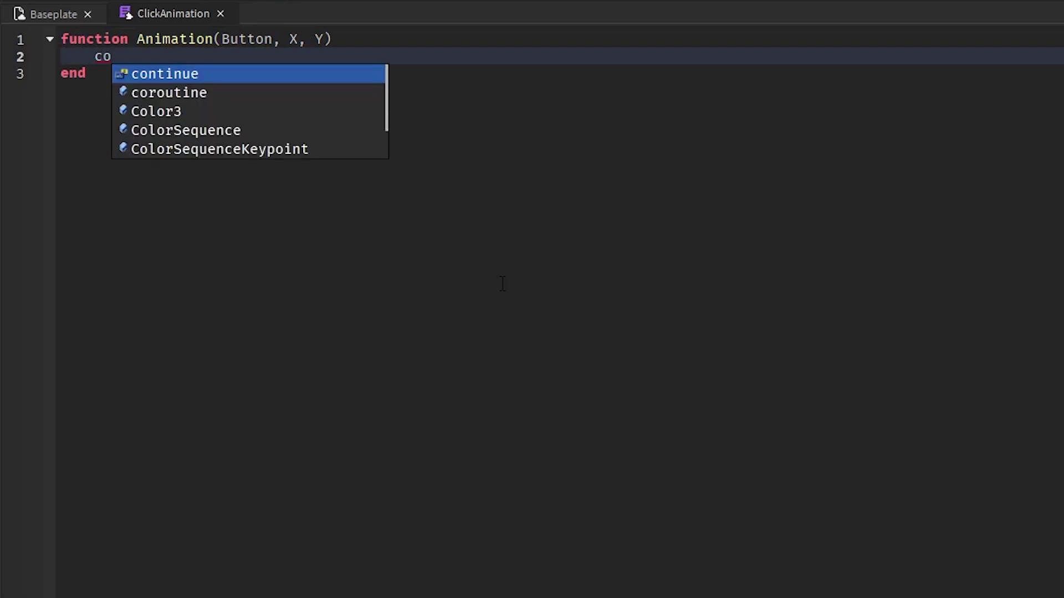
key("Down")
key("Tab")
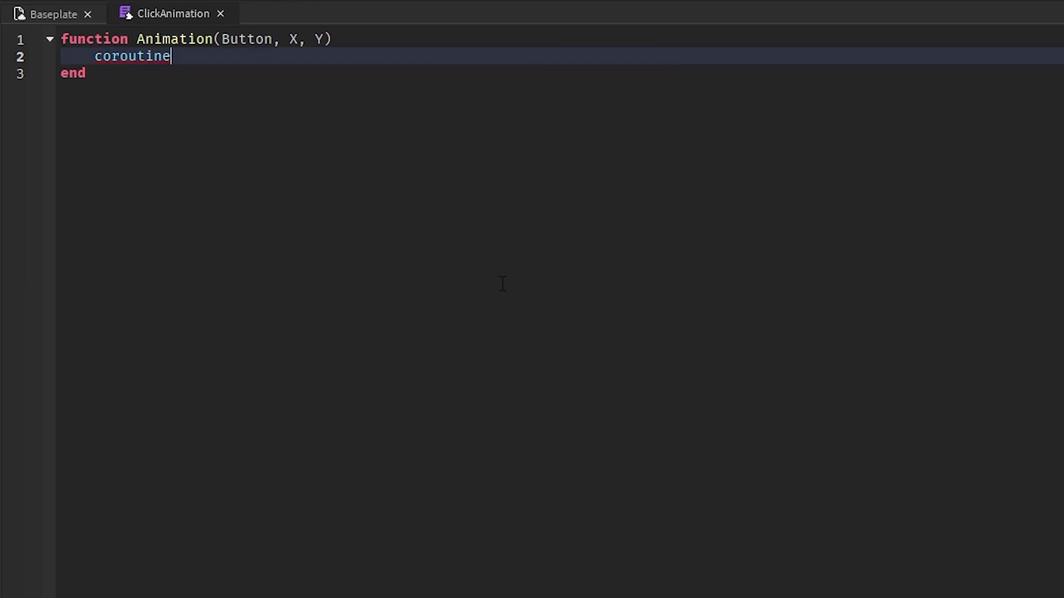
type(".re")
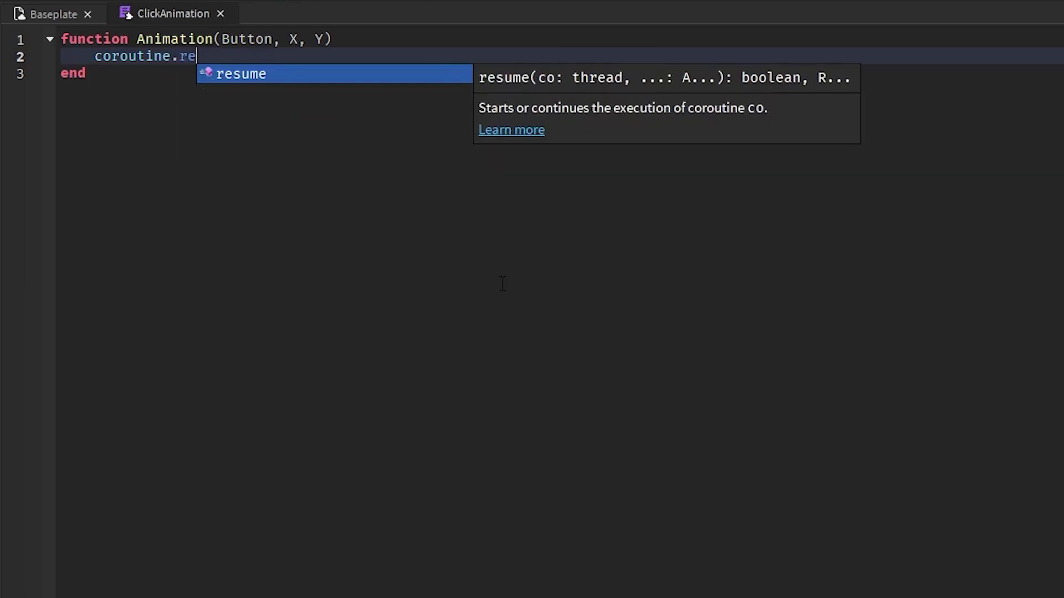
key("Tab")
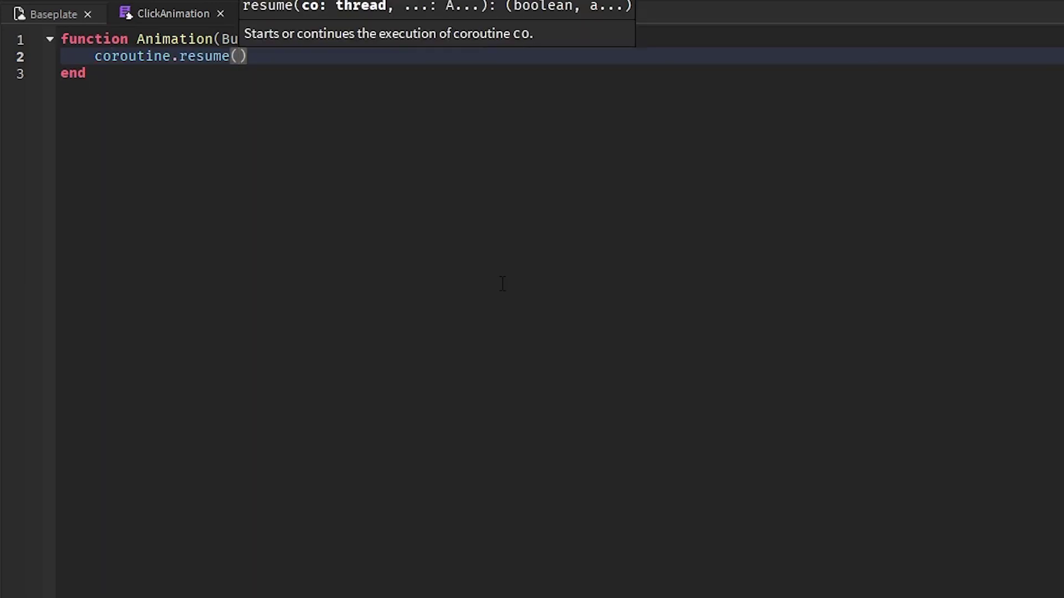
type("co")
key("Tab")
type(".")
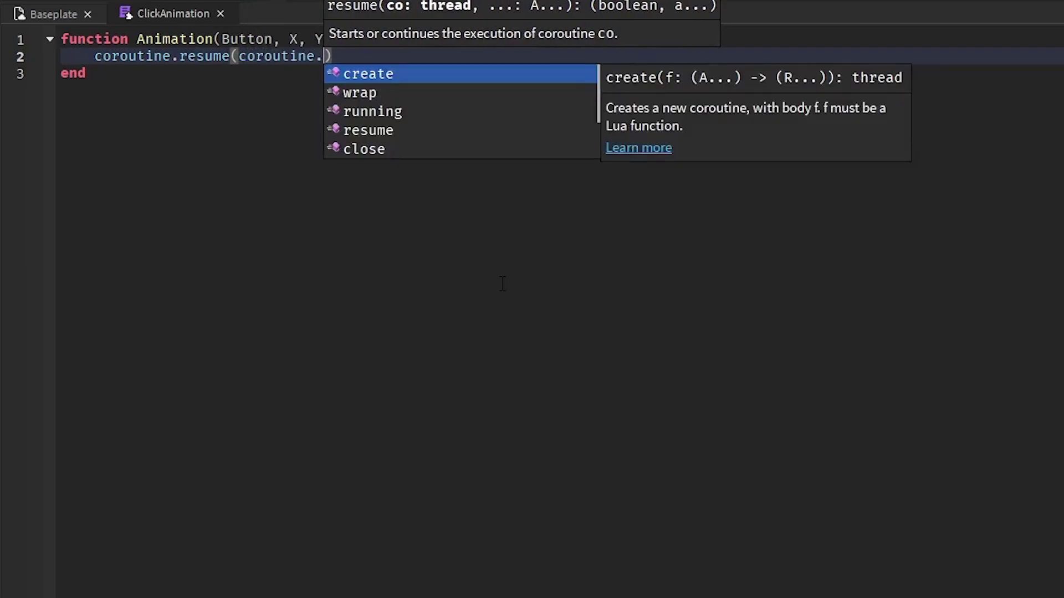
key("Tab")
type("F")
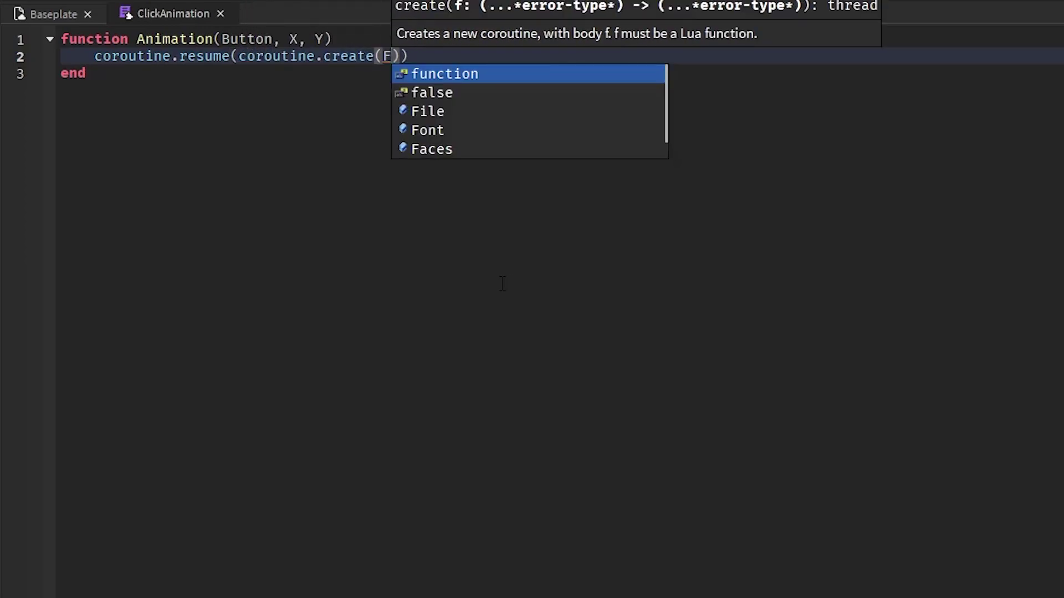
key("Tab")
type("(")
key("Return")
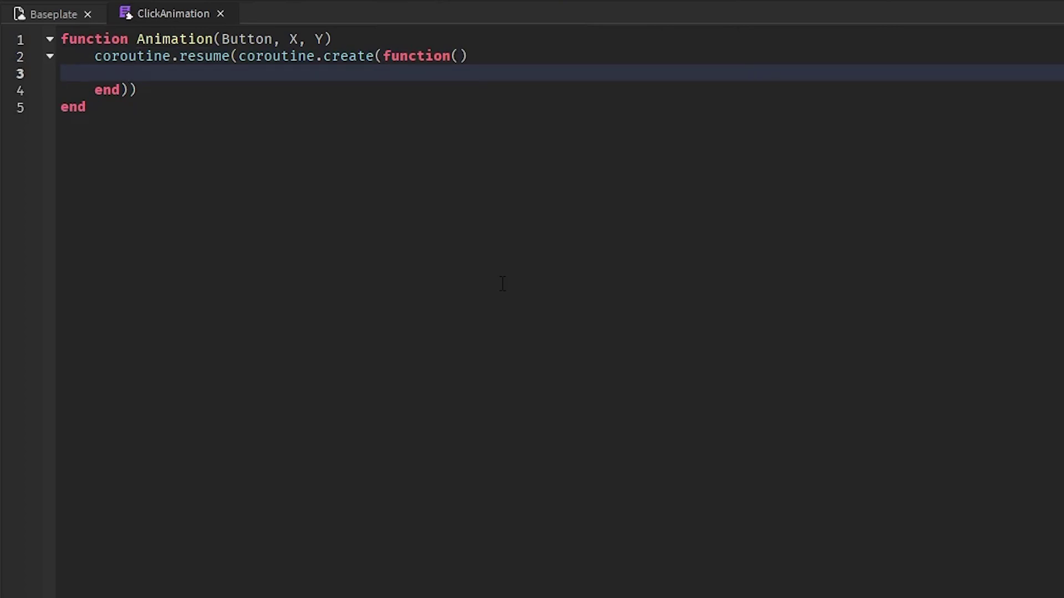
Add the line Button.ClipsDescendants = true inside the coroutine
type("B")
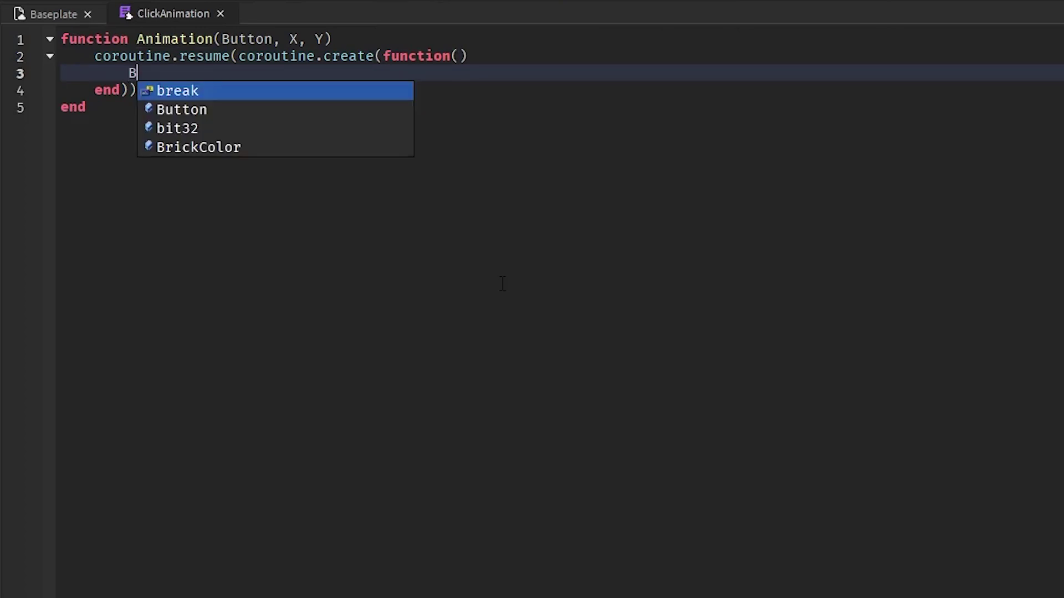
type("utton.ClipsDe")
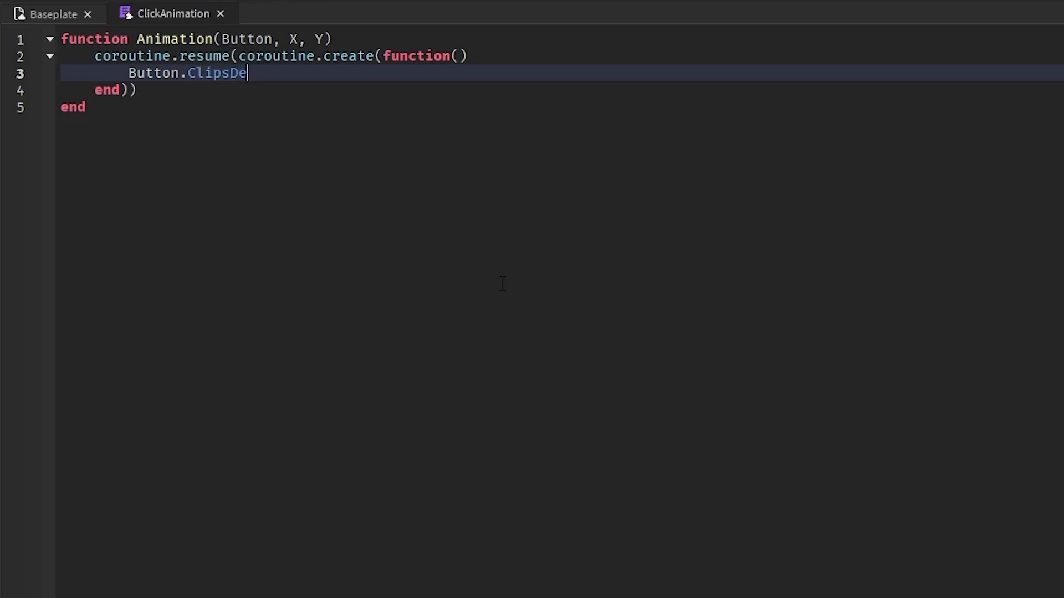
type("scendants =")
type(" false")
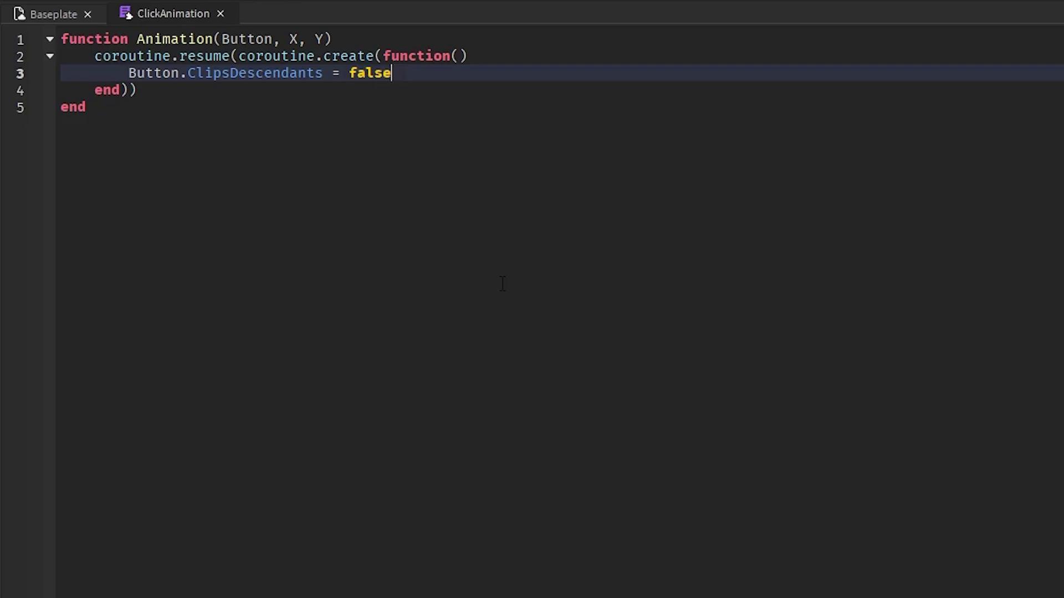
key("BackSpace")
key("BackSpace")
key("BackSpace")
key("BackSpace")
key("BackSpace")
type("true")
key("Return")
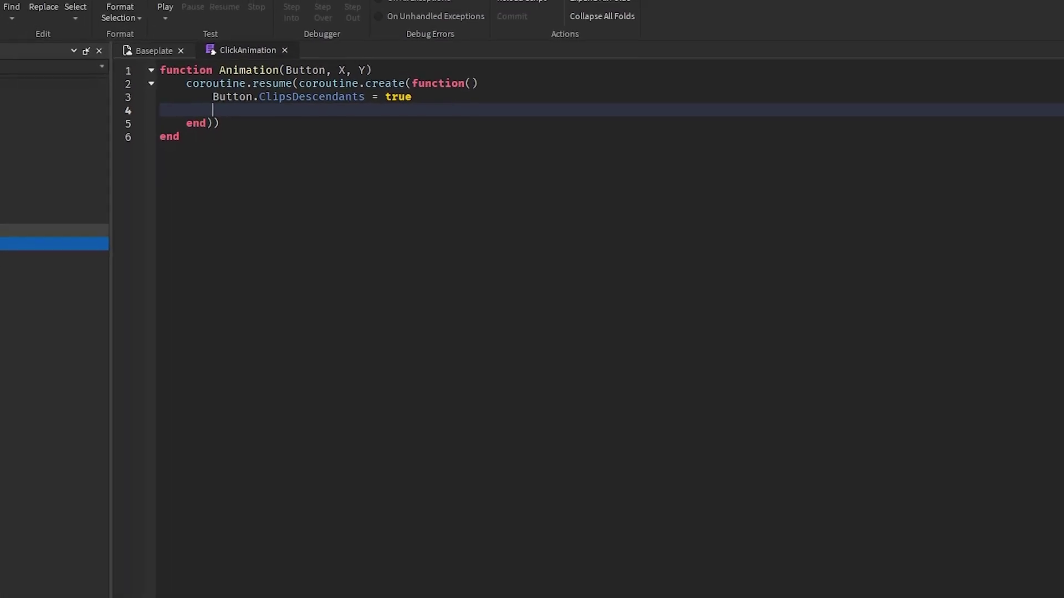
mouse_move(65, 173)
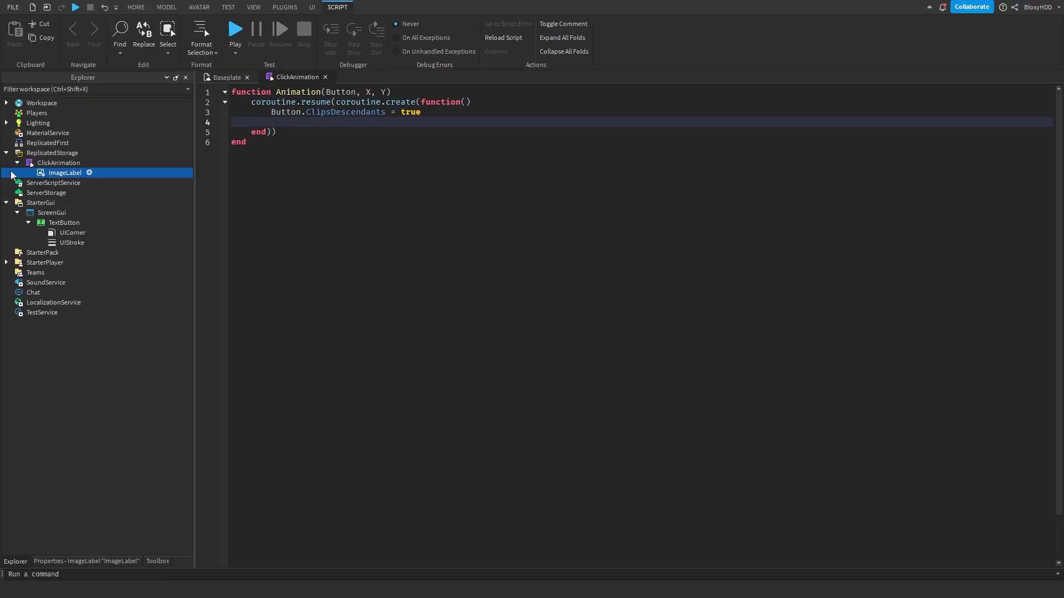
Rename the ImageLabel to Circle, with BackgroundTransparency 1 and image rbxassetid://266543268
left_click(112, 561)
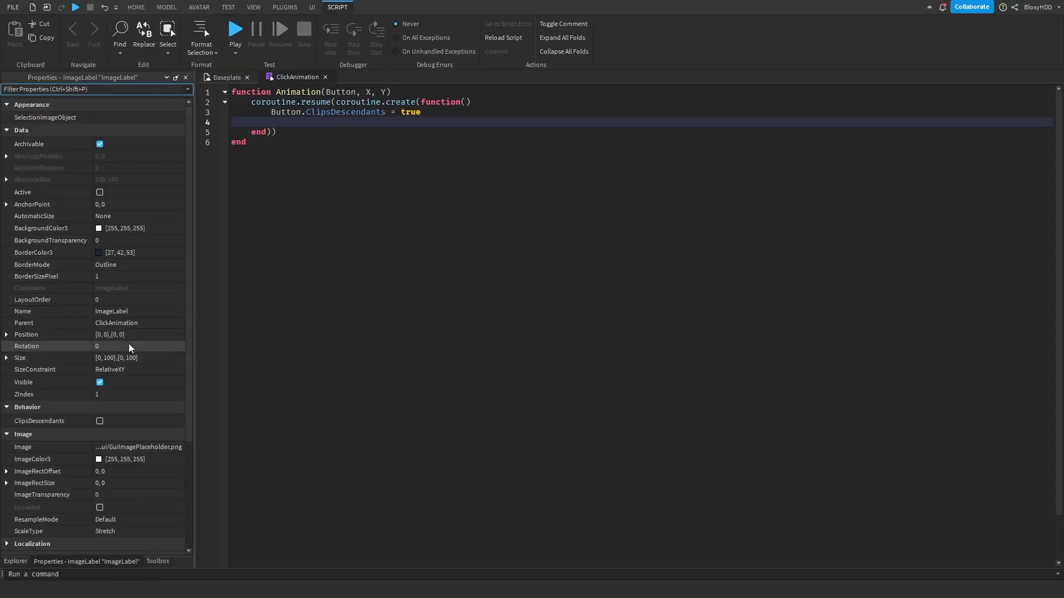
left_click(155, 311)
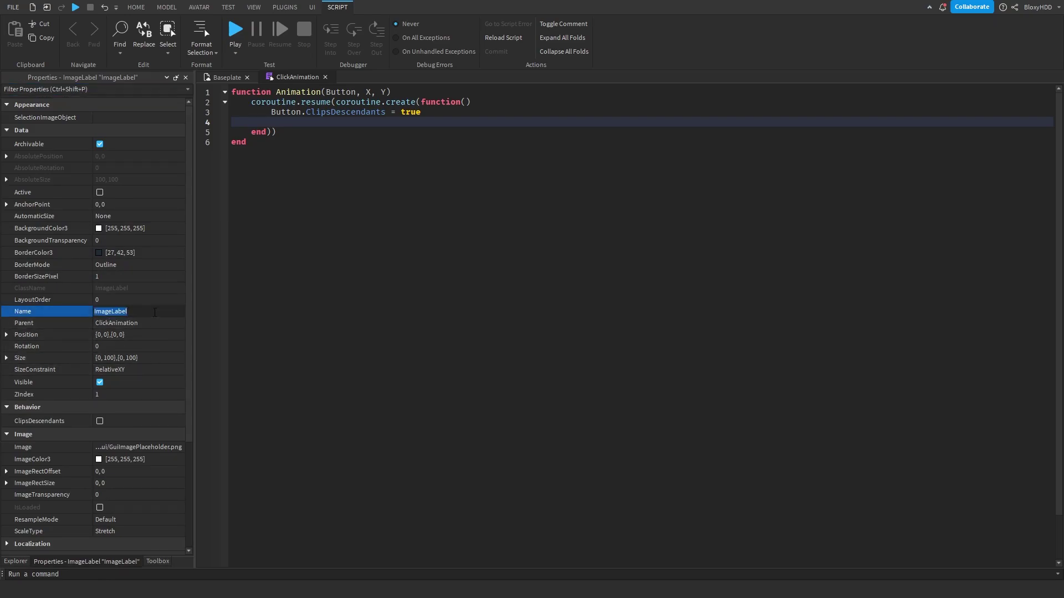
type("Circle")
key("Return")
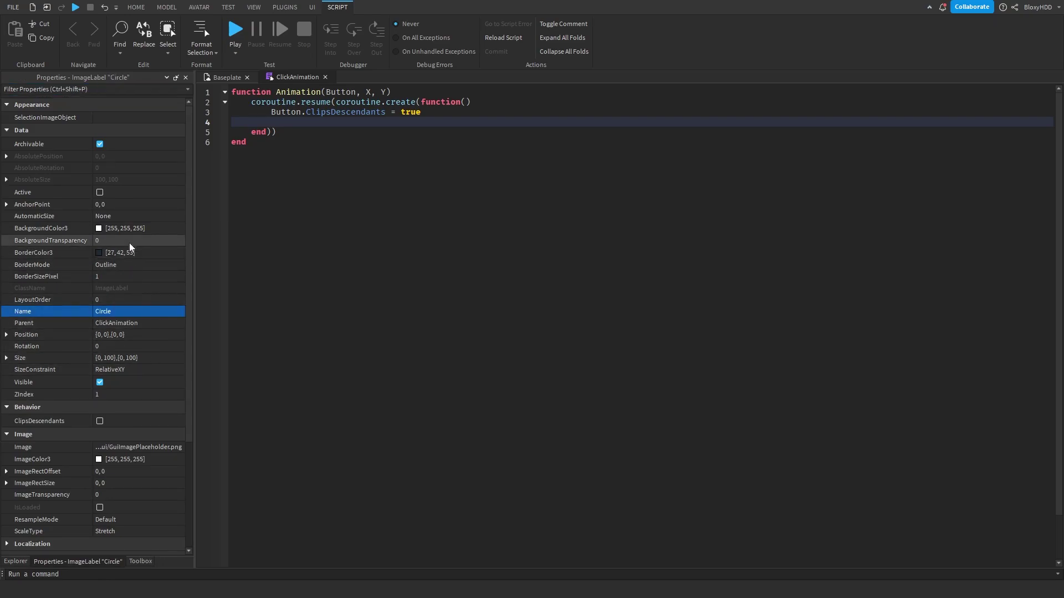
left_click(132, 241)
type("1")
key("Return")
left_click(131, 449)
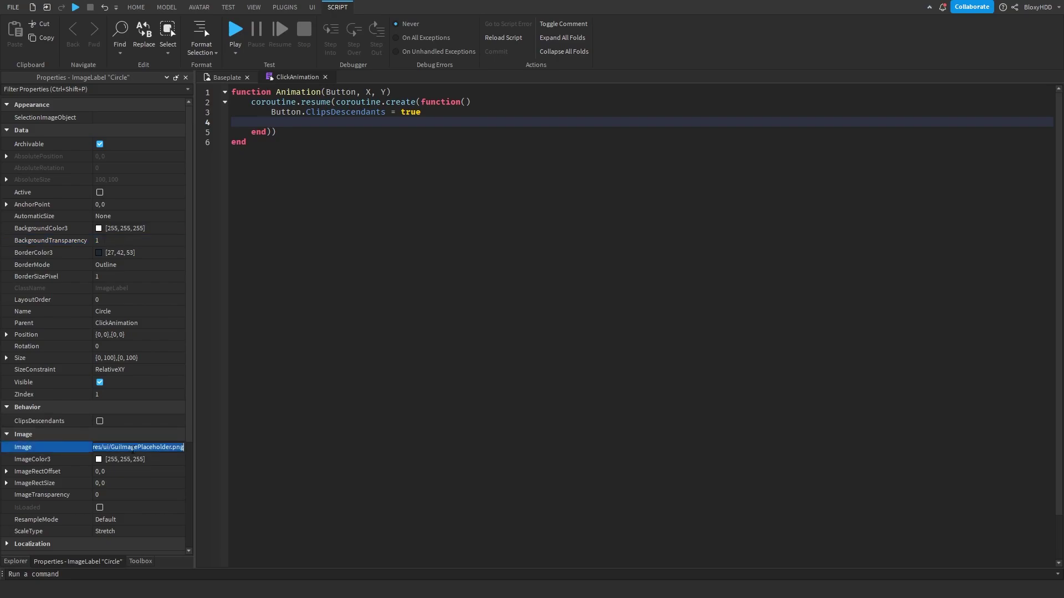
type("ClipsDescendants")
key("Return")
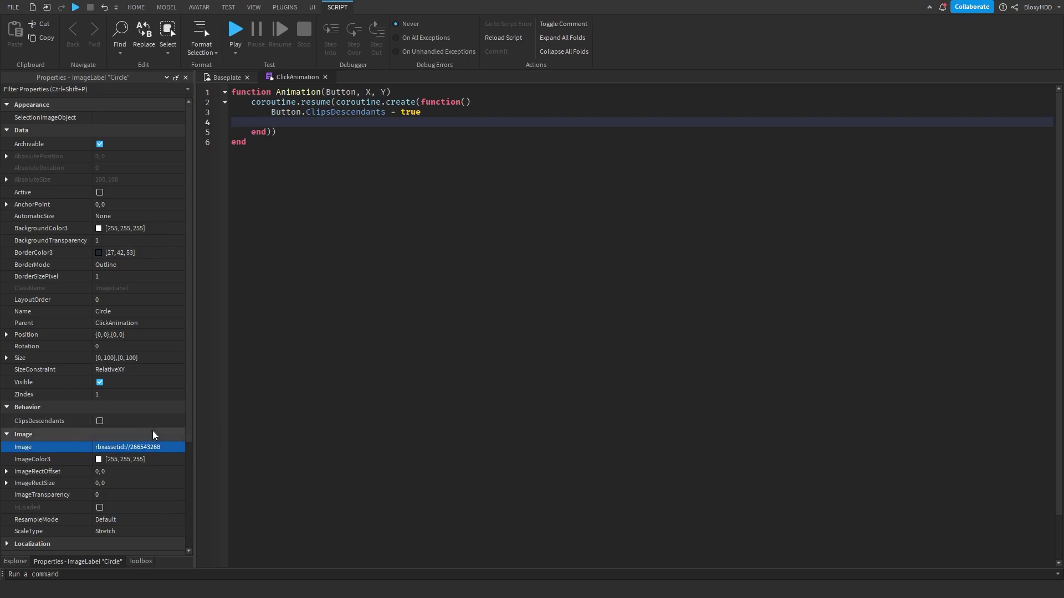
Give Circle ZIndex 10, ImageTransparency 0.9 and black ImageColor3, then return to the script
left_click(138, 394)
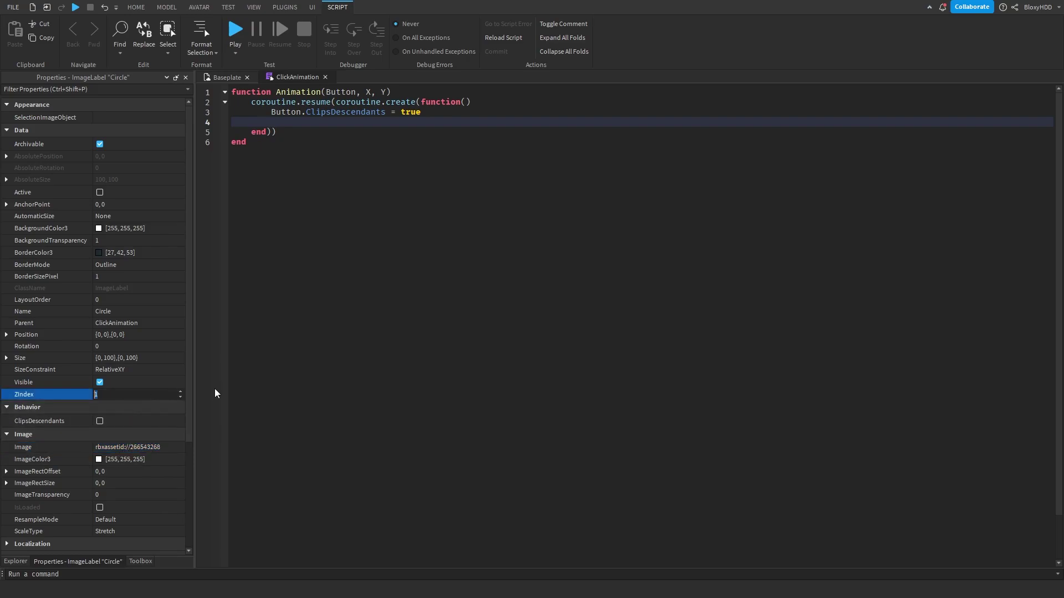
type("10")
key("Return")
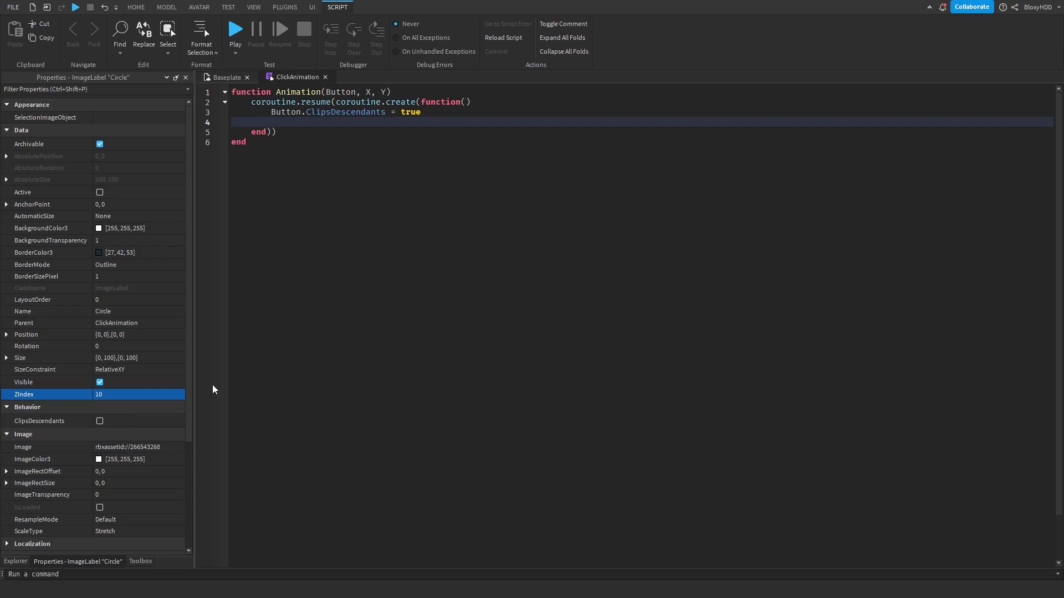
scroll(83, 376, "down", 5)
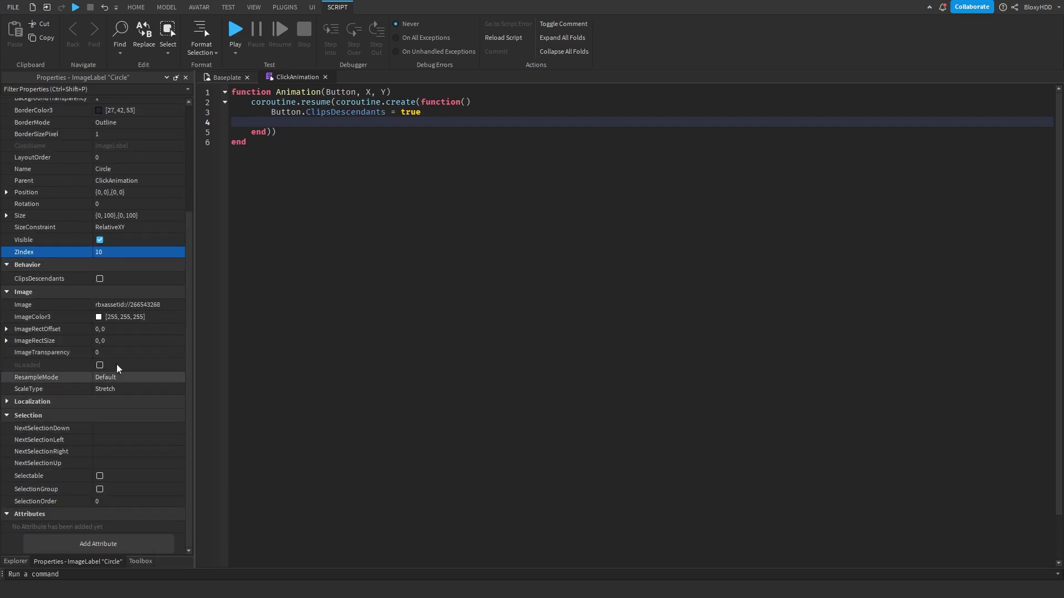
left_click(148, 352)
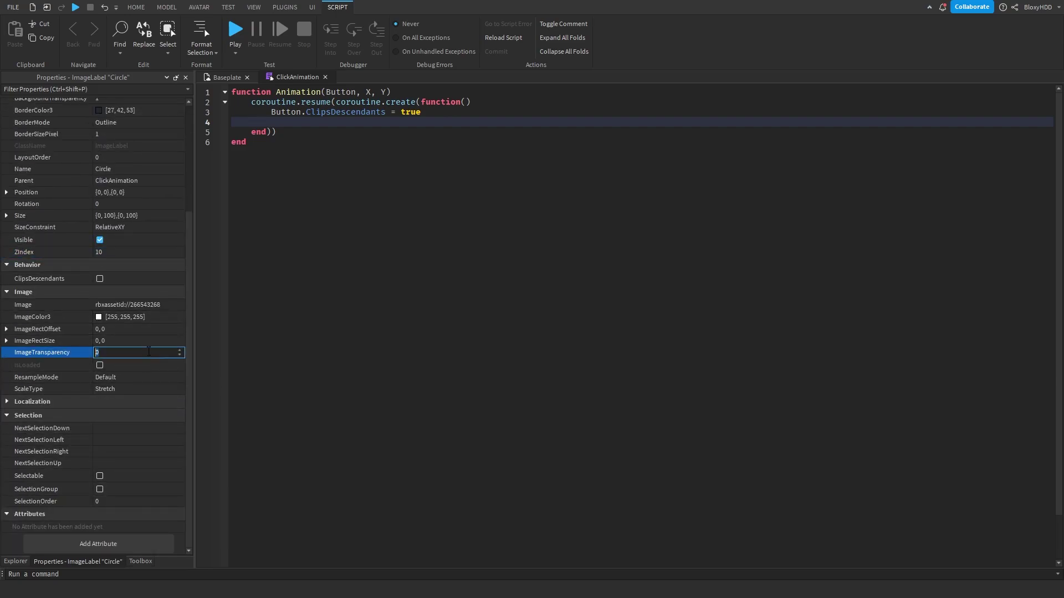
type(".9")
left_click(154, 317)
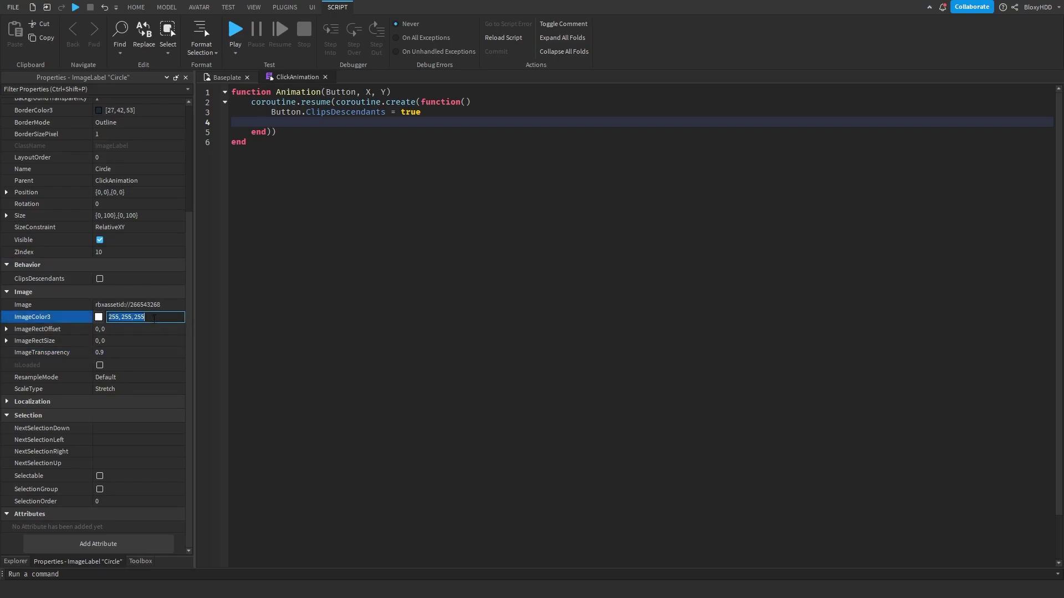
type("0")
type("0,")
key("Return")
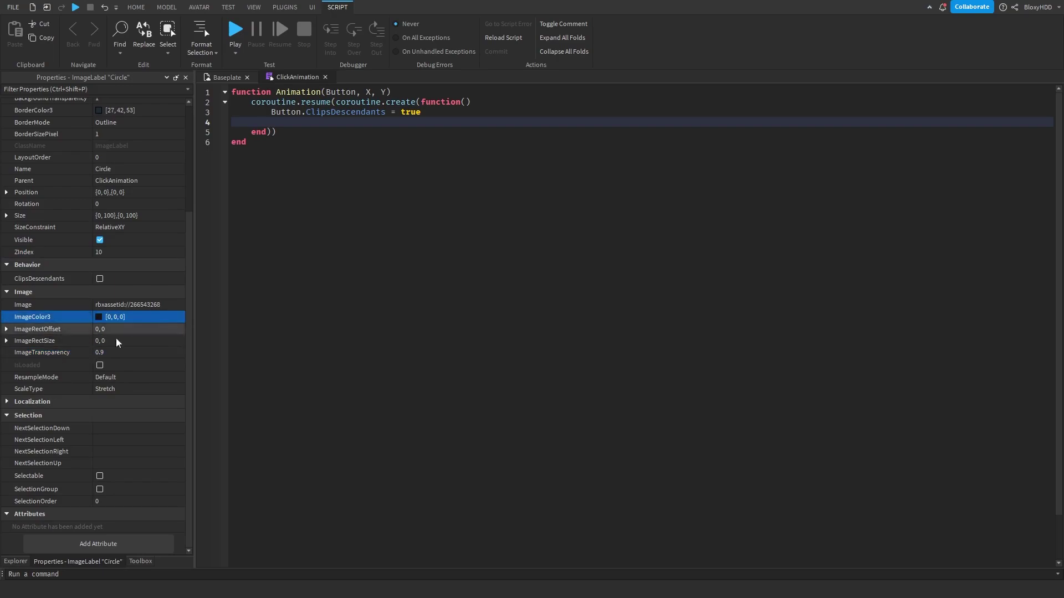
left_click(15, 562)
left_click(328, 216)
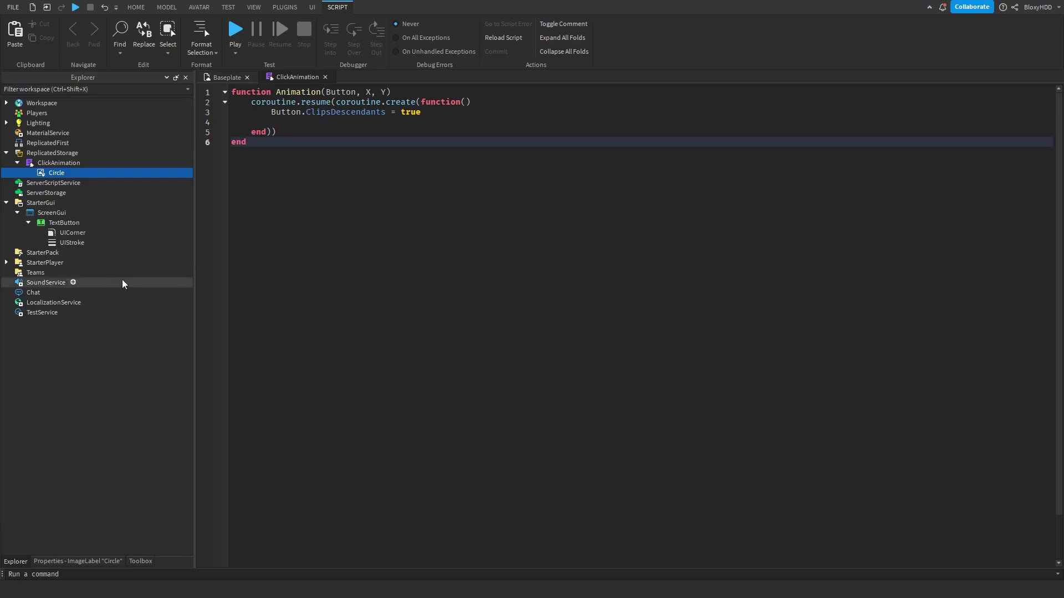
key("Up")
key("Up")
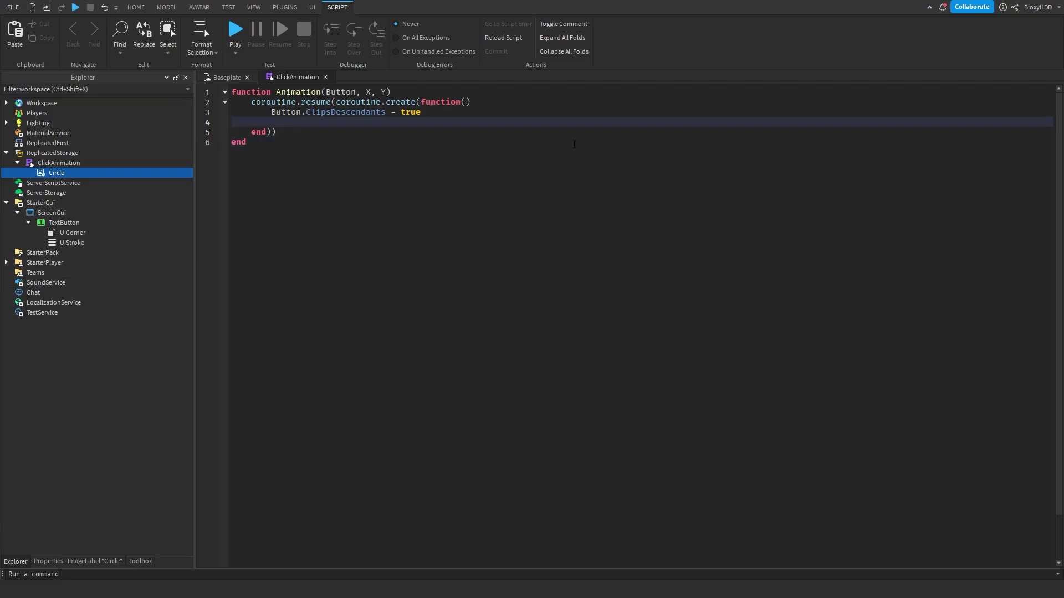
Add local Circle = script:WaitForChild("Circle"):Clone() to the coroutine
type("loca")
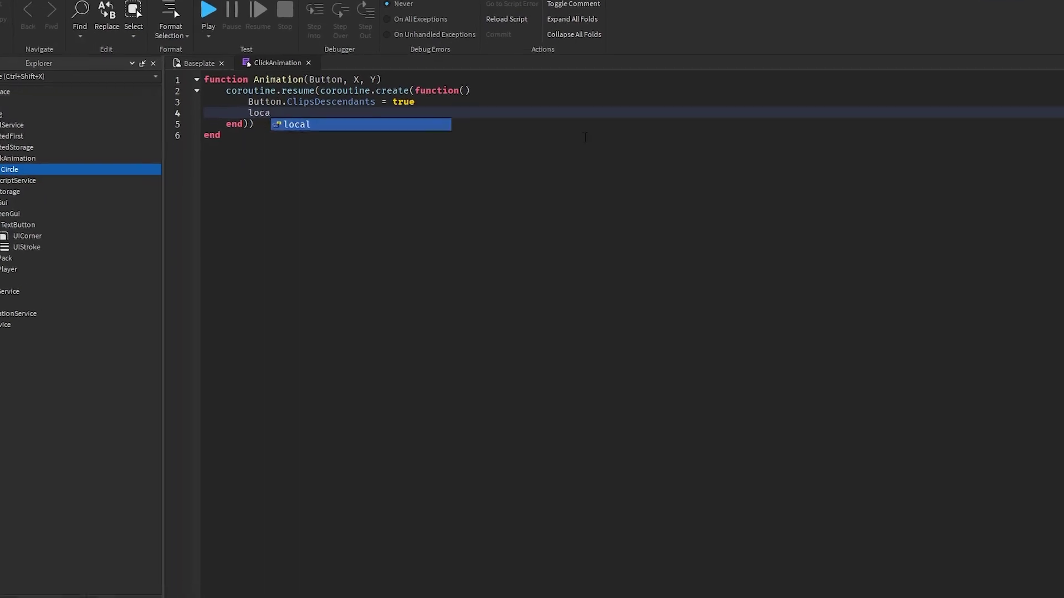
key("BackSpace")
key("Return")
type("local Circ")
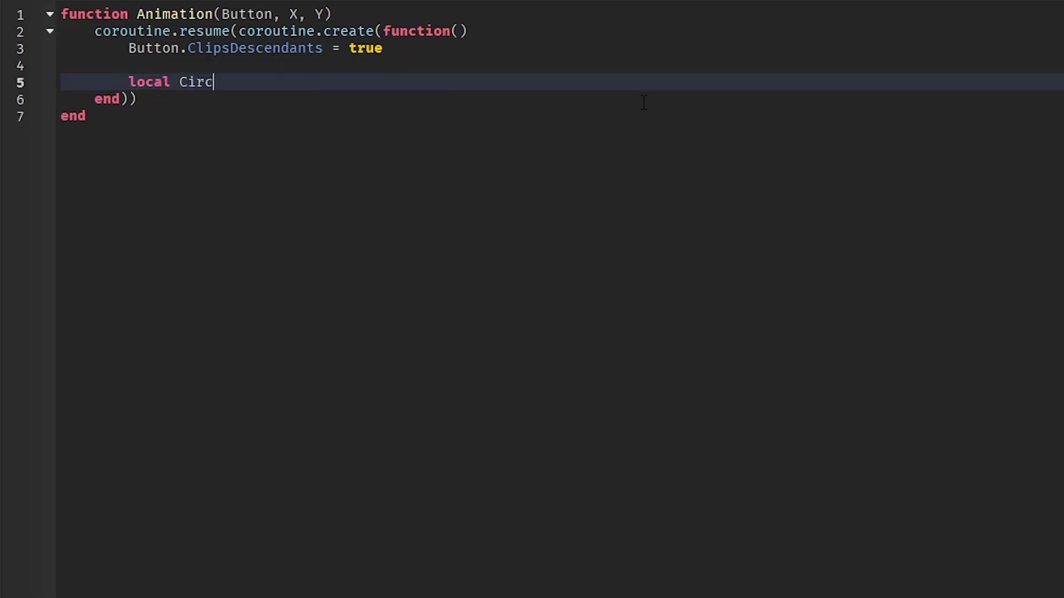
type("le = script:Wa")
key("Tab")
type("(\"C")
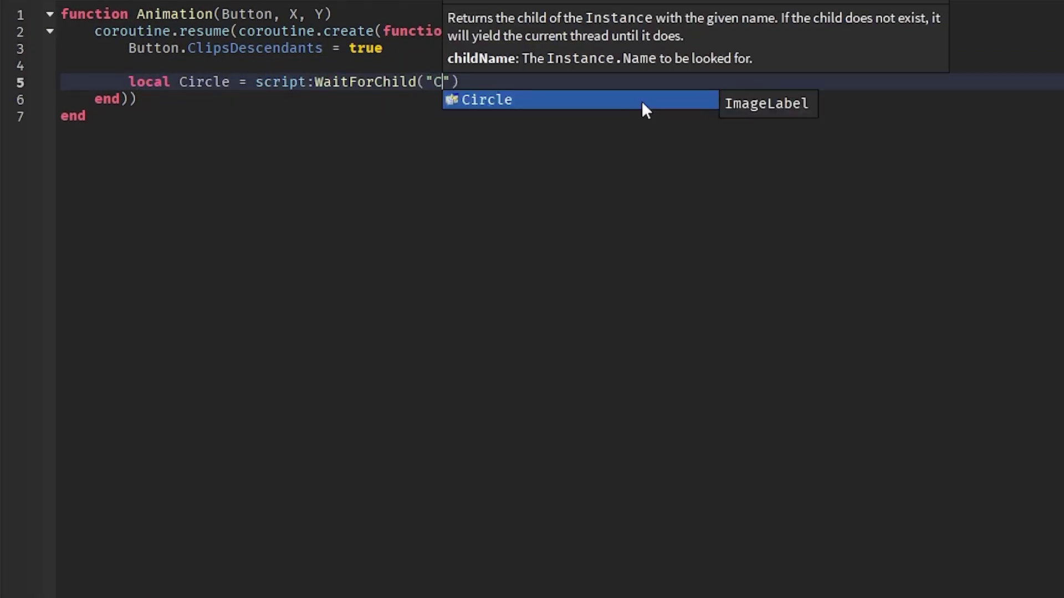
key("Tab")
type(":Cl")
key("Tab")
type("(")
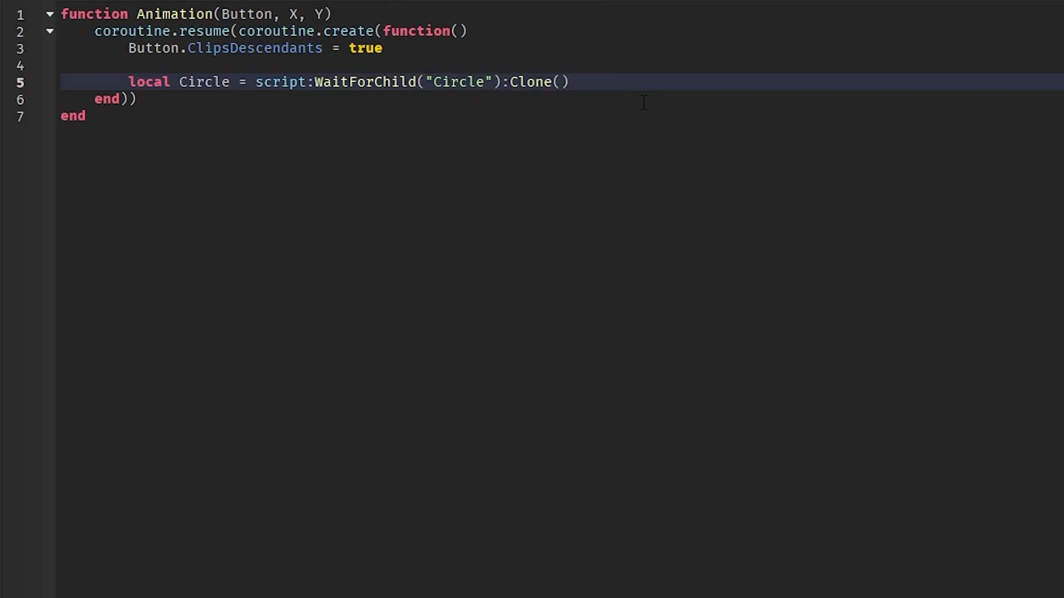
Add the line Circle.Parent = Button
key("Return")
type("C")
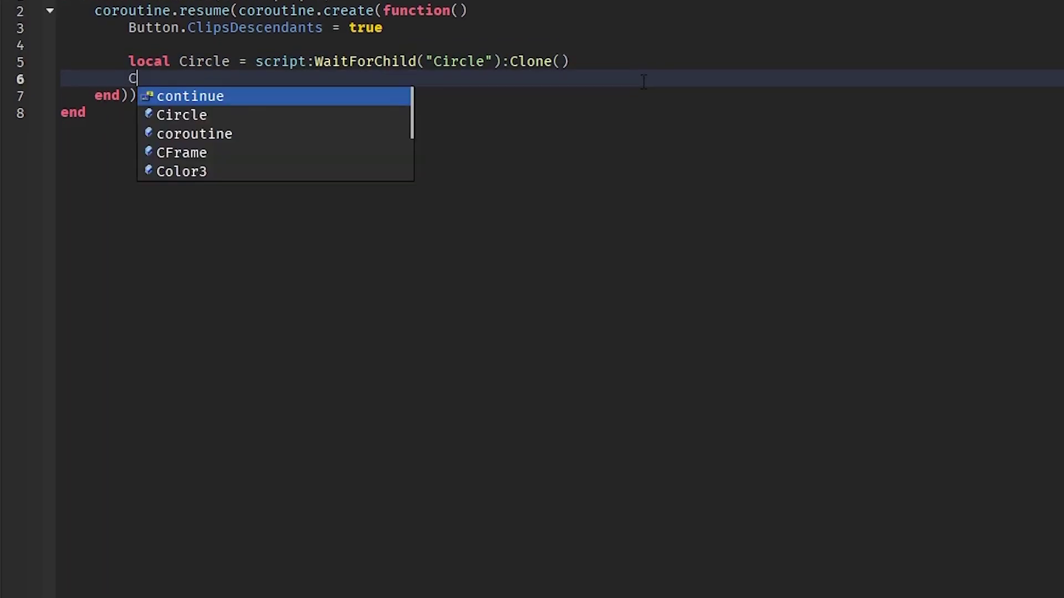
type("ircle.")
key("Tab")
type("= bu")
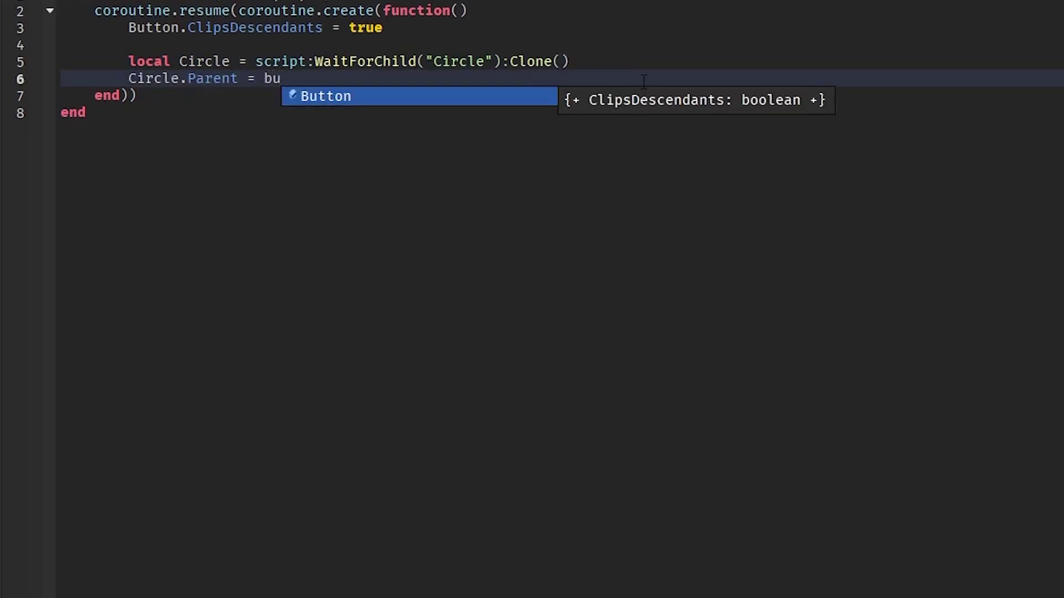
key("Tab")
Add local NewX = X - Circle.AbsolutePosition.X
key("Return")
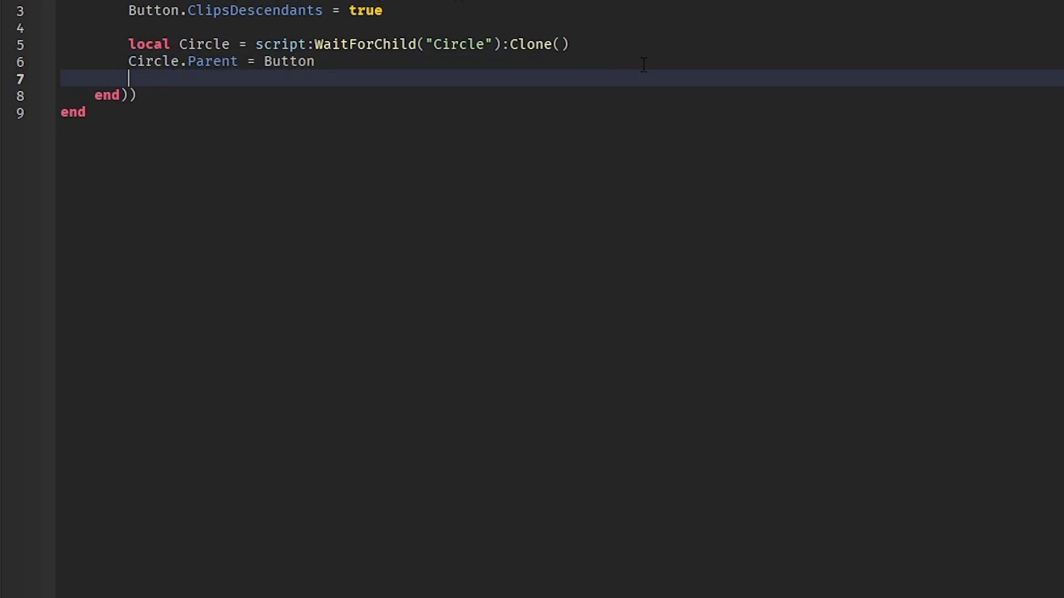
type("local NewX ")
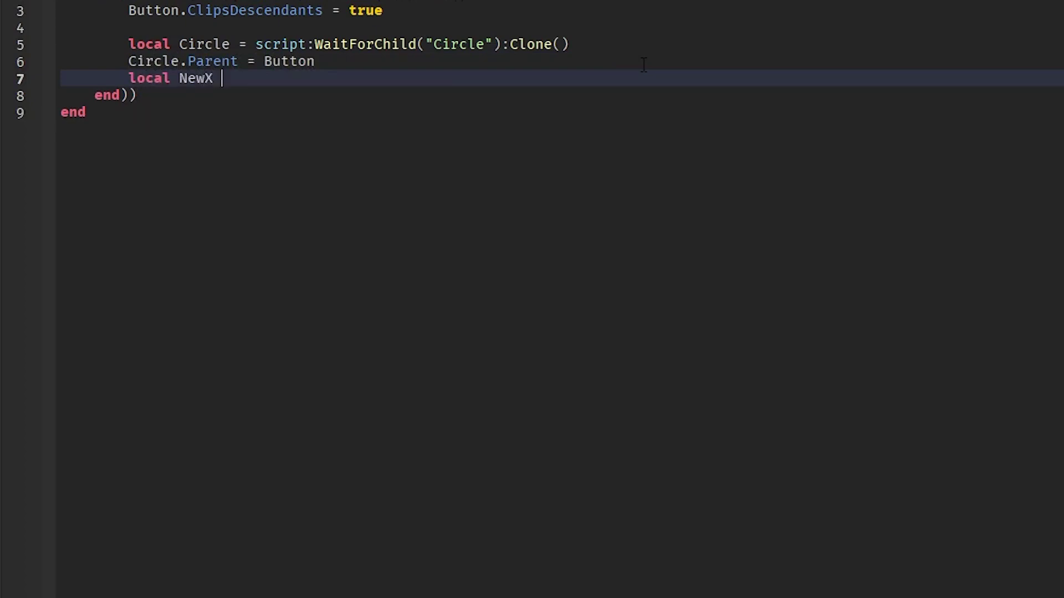
type("= ")
type("X - Ci")
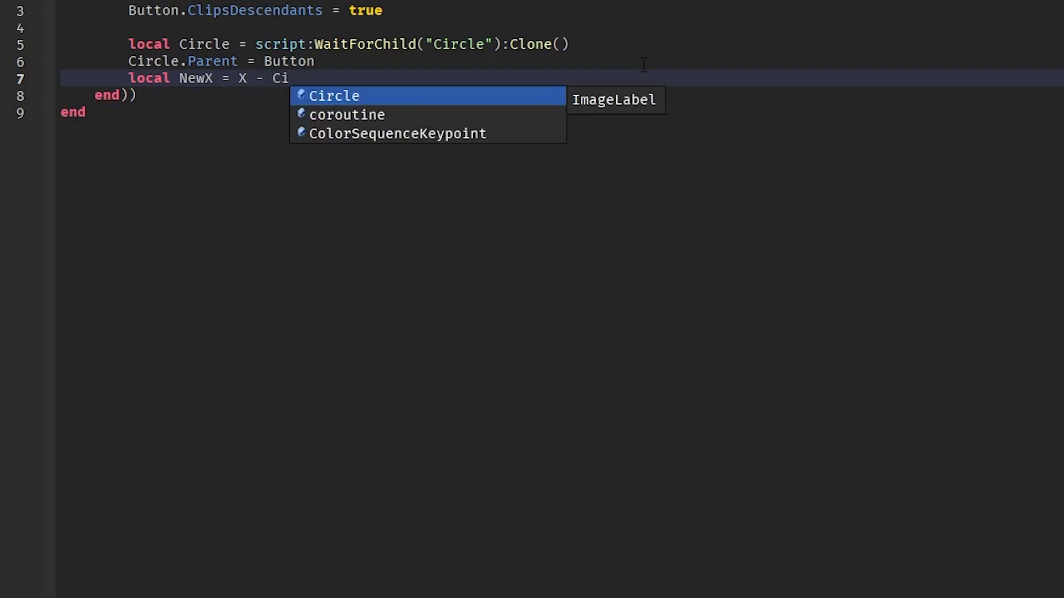
key("Tab")
type(".Abs")
key("Tab")
type(".")
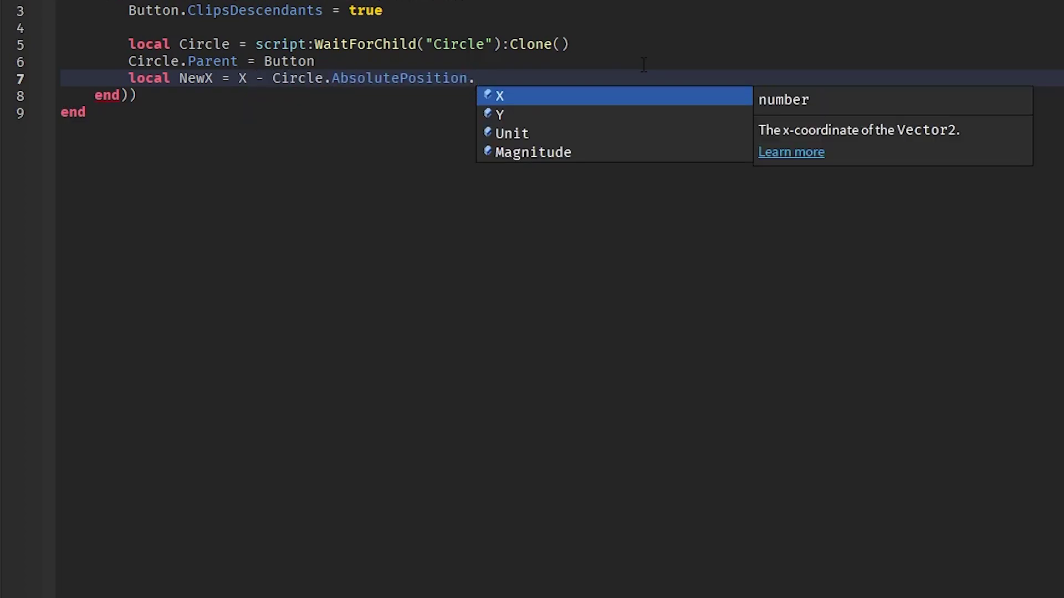
key("Tab")
key("Return")
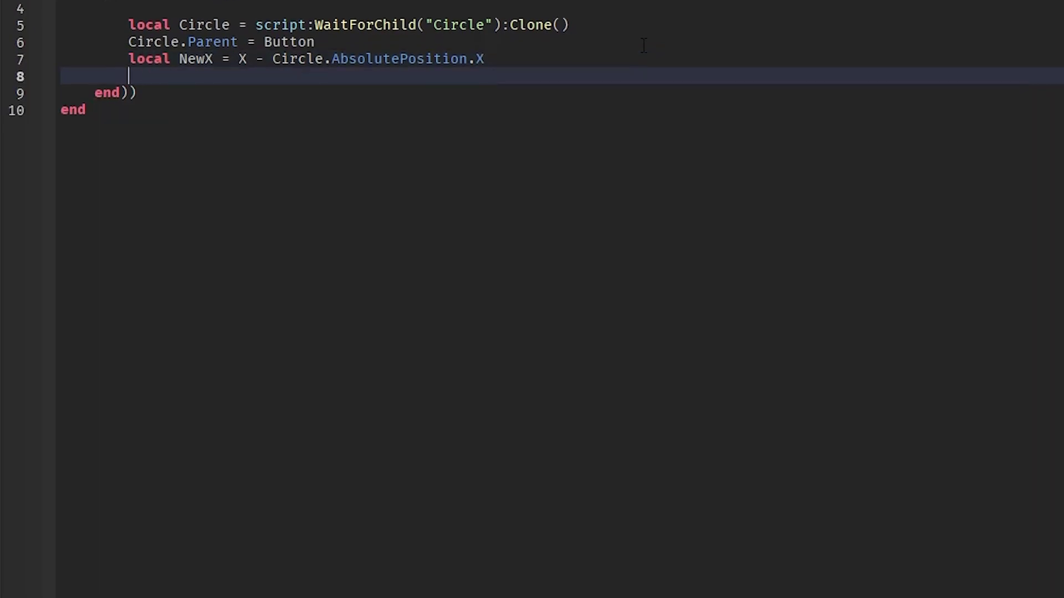
Add local NewY = Y - Circle.AbsolutePosition.Y, correcting the typos
type("local new")
type("Y =")
key("BackSpace")
key("BackSpace")
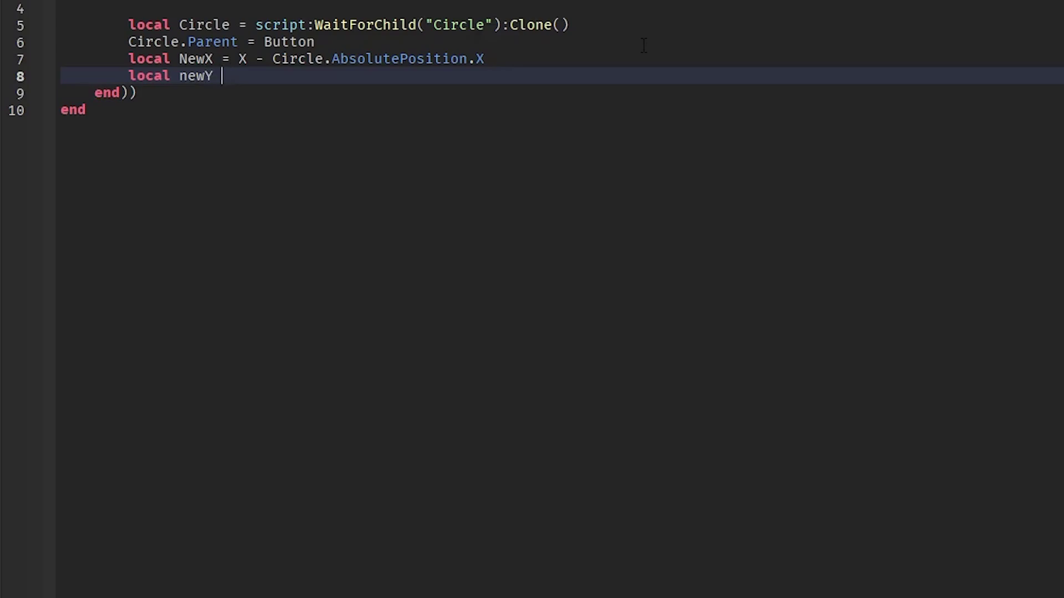
key("BackSpace")
key("BackSpace")
key("BackSpace")
key("BackSpace")
key("BackSpace")
type("New")
type("Y - C")
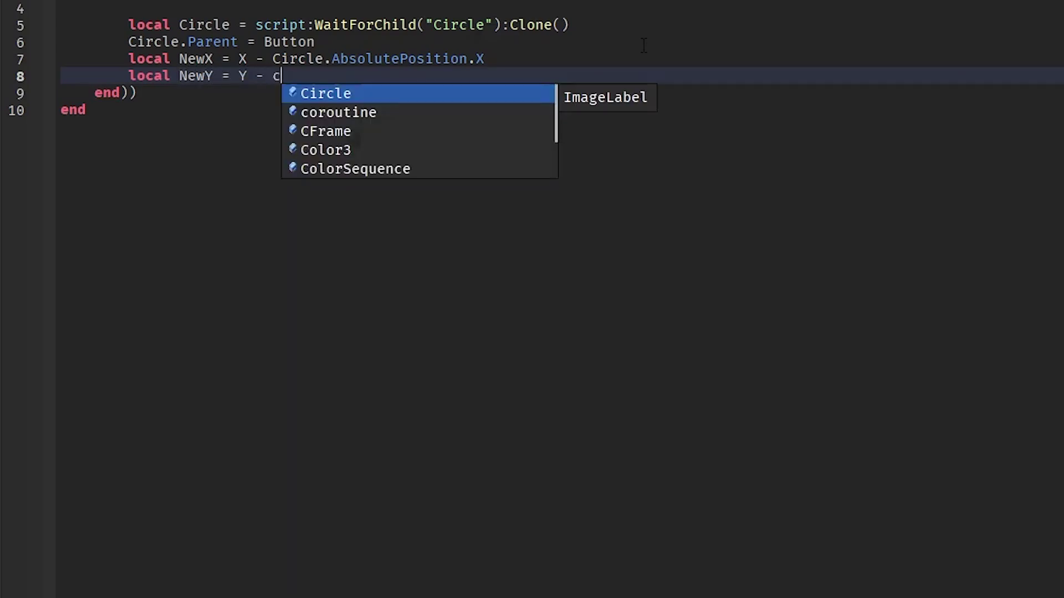
type("ircle.Anc")
key("BackSpace")
key("BackSpace")
key("BackSpace")
type("a")
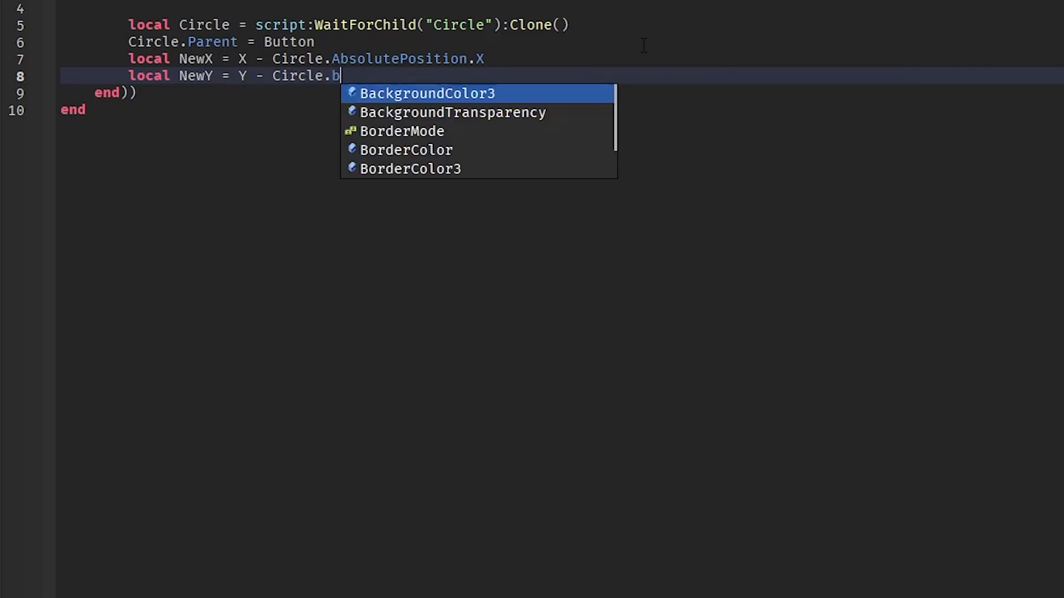
type("bs")
key("Down")
key("Tab")
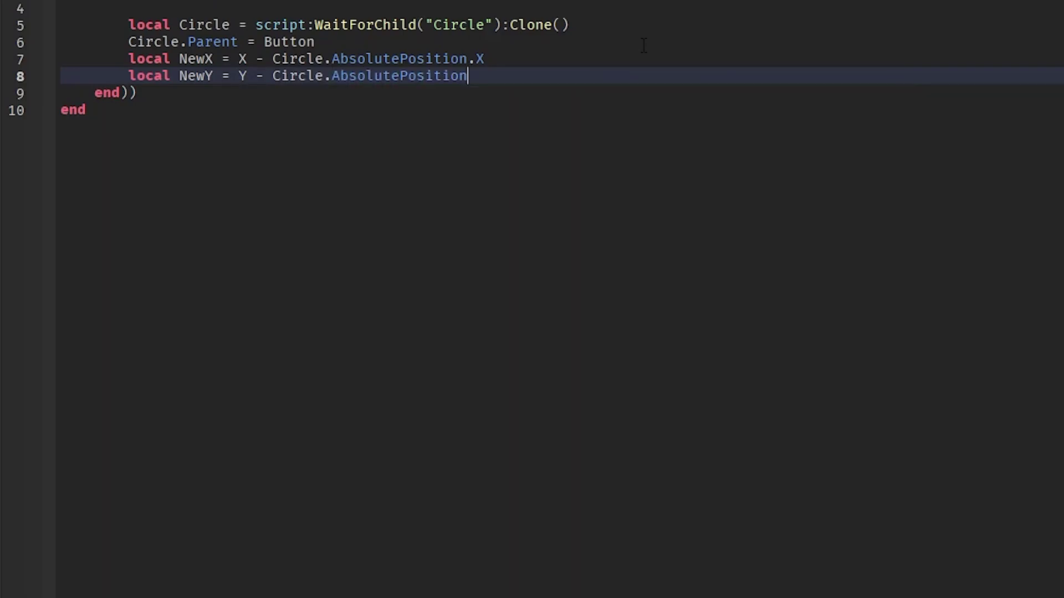
type(".Y")
key("Return")
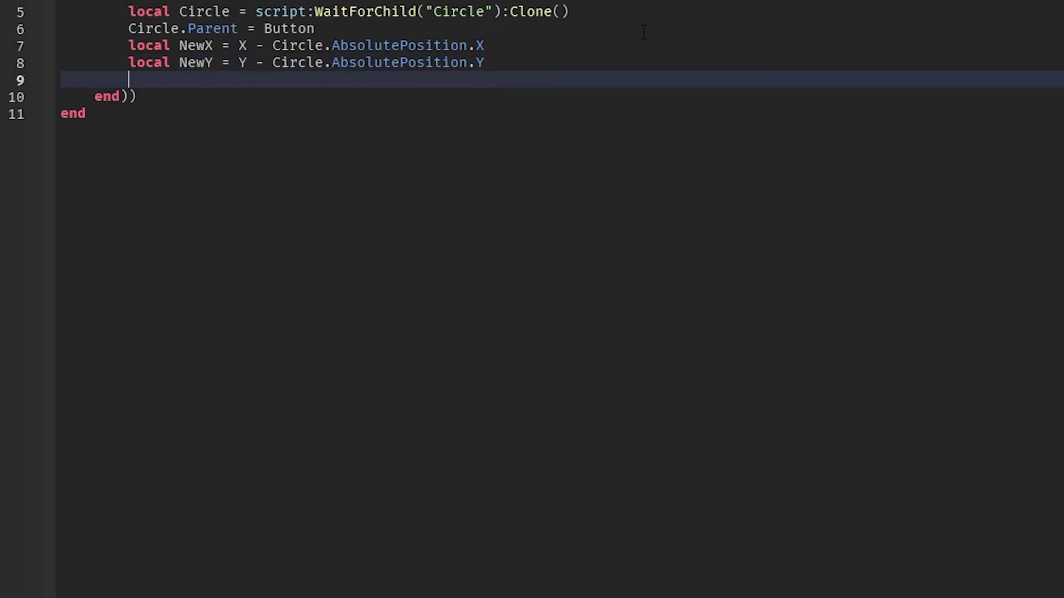
Add Circle.Position = UDim2.new(0, NewX, 0, NewY)
type("Ci")
key("Tab")
type(".Position = ")
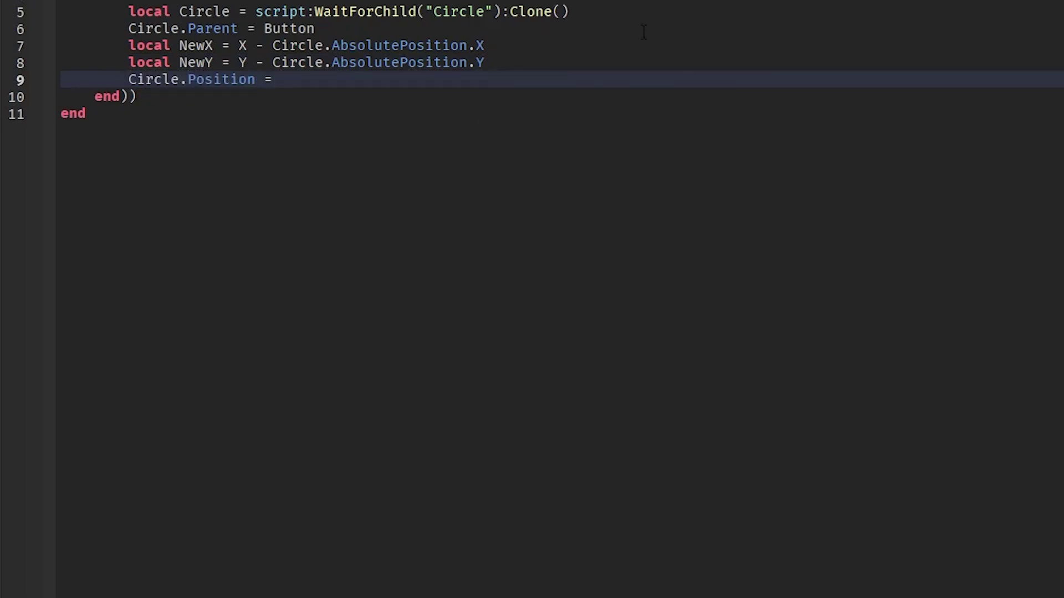
type("UDim2-m")
key("Tab")
key("BackSpace")
key("BackSpace")
key("BackSpace")
key("BackSpace")
key("BackSpace")
type(".new(")
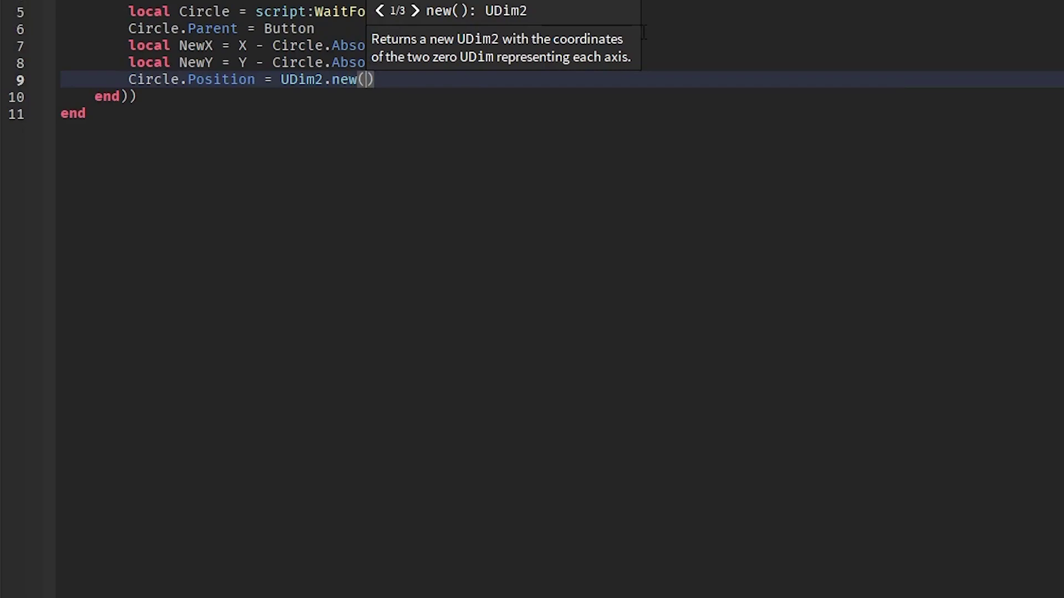
type("0, ")
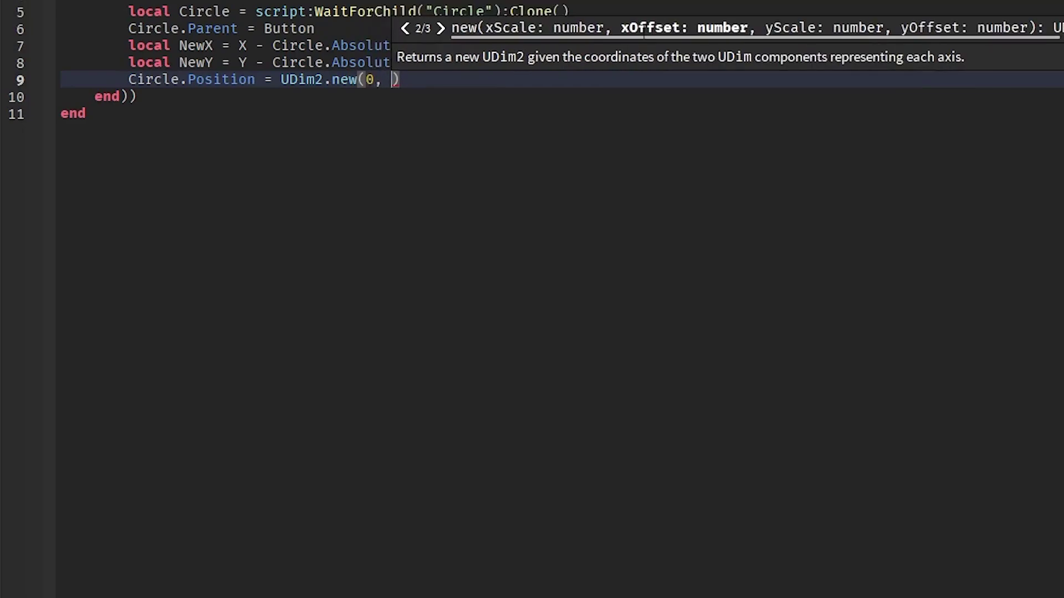
type("NewX, 0, ")
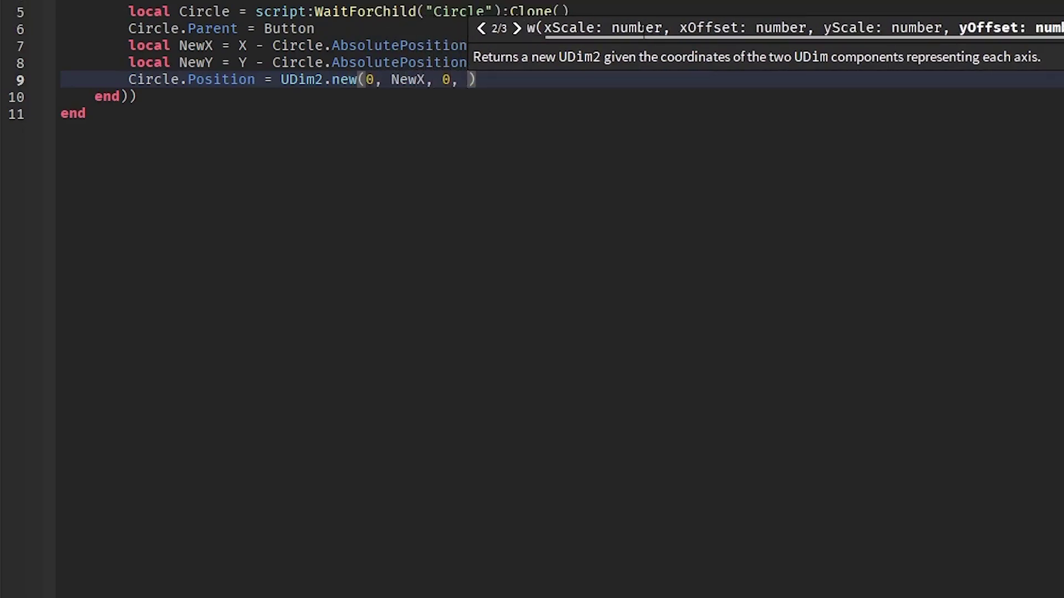
type("New")
type("Y)")
key("Return")
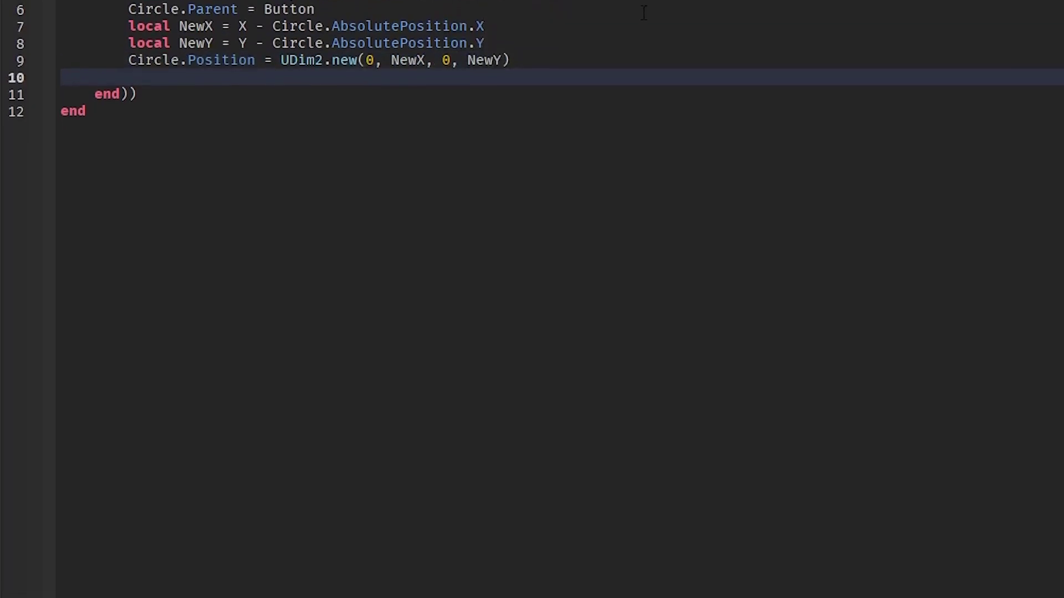
Declare local Size = 0 in the coroutine
key("Return")
type("local Size =")
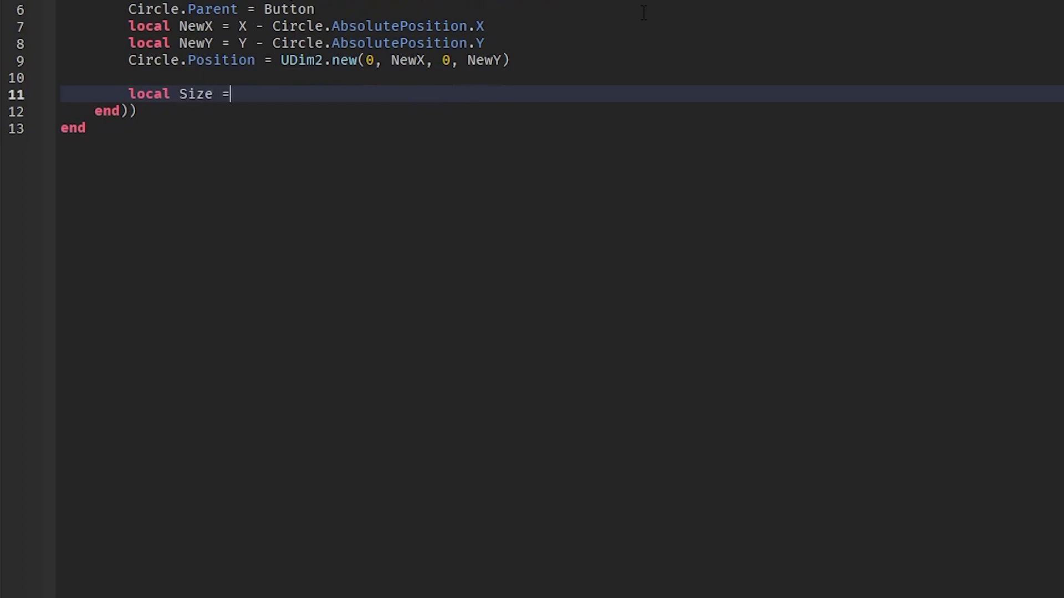
type(" 0")
key("Return")
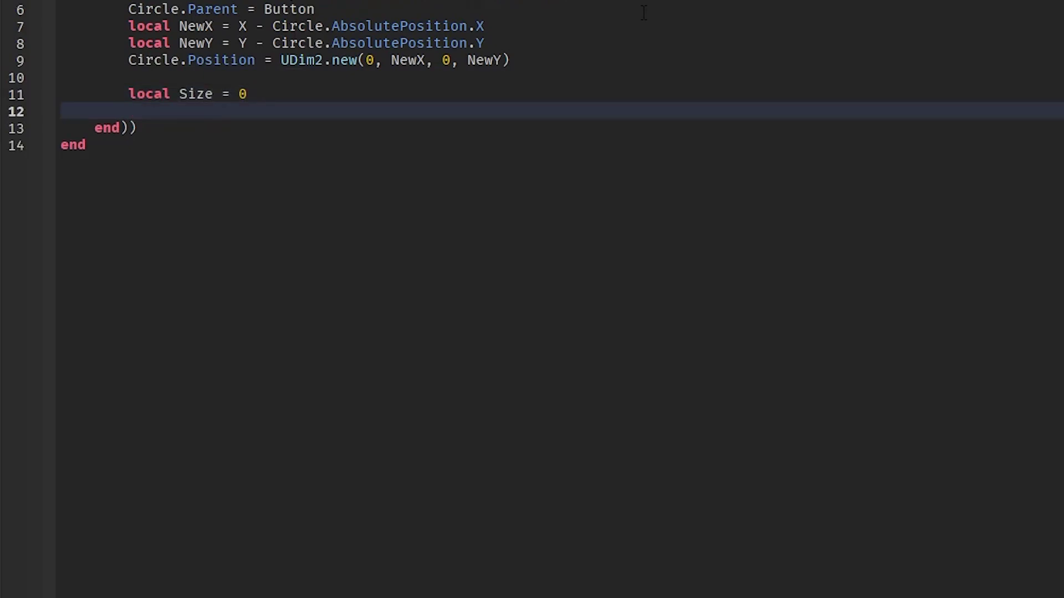
Start an if block on Button.AbsoluteSize.X * Button.AbsoluteSize.Y then
type("ifbu")
key("Tab")
type(".")
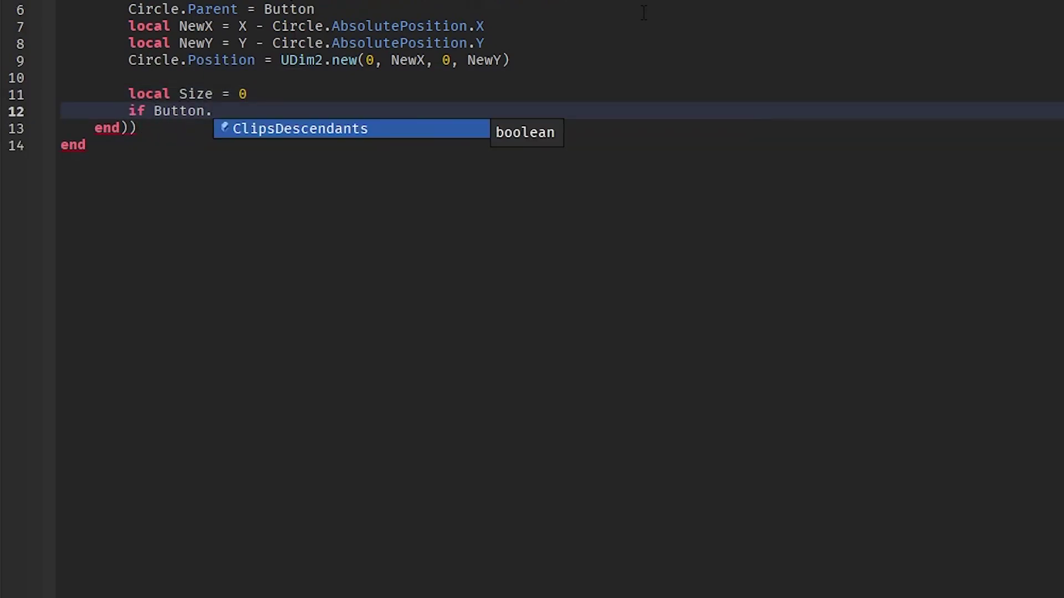
type("Abso")
key("BackSpace")
key("BackSpace")
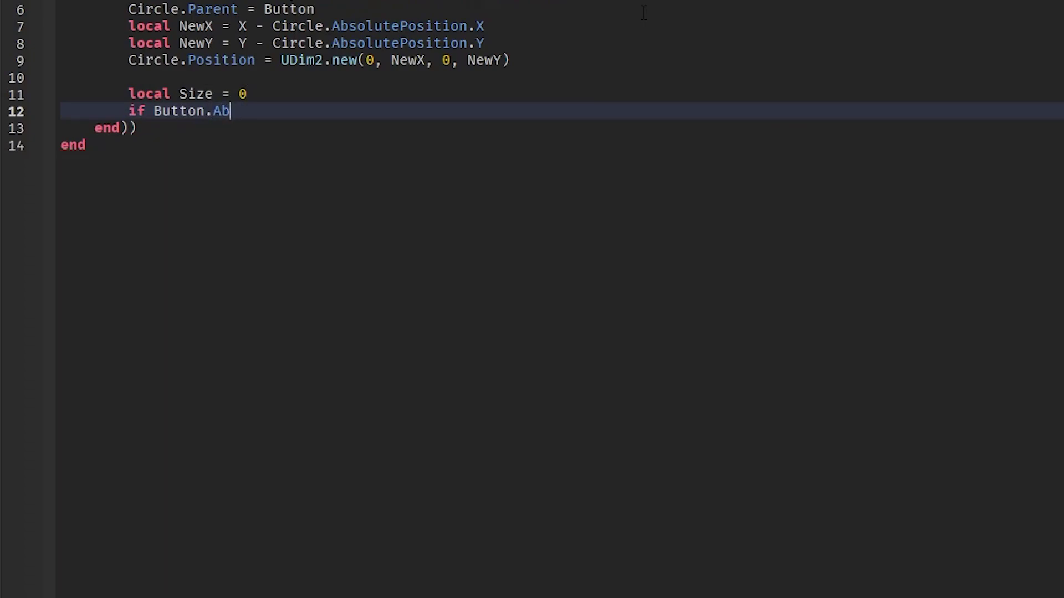
type("soluteSize")
type(".X * ")
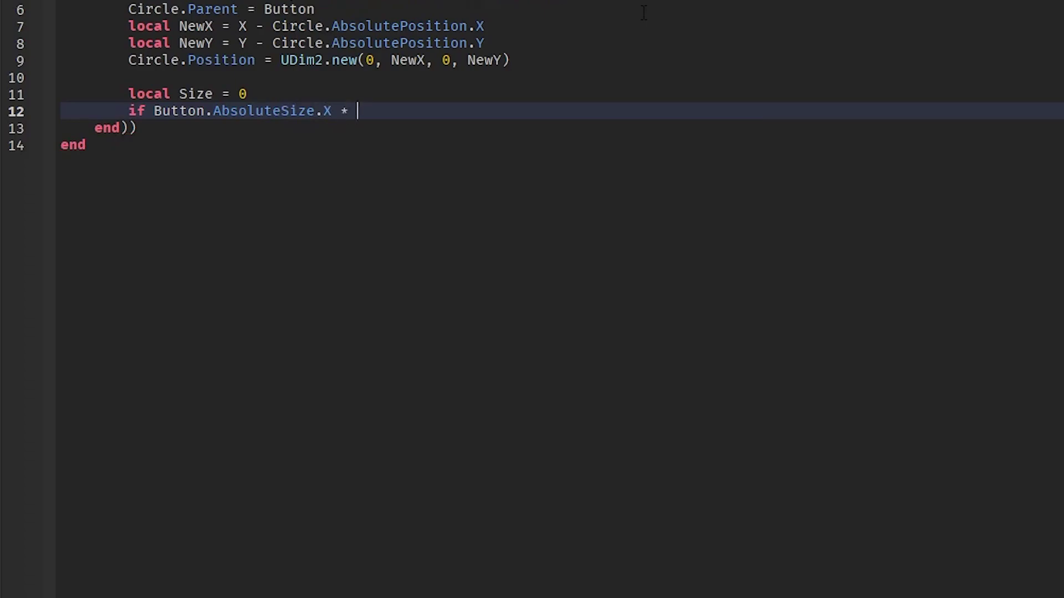
type("Button.Abs")
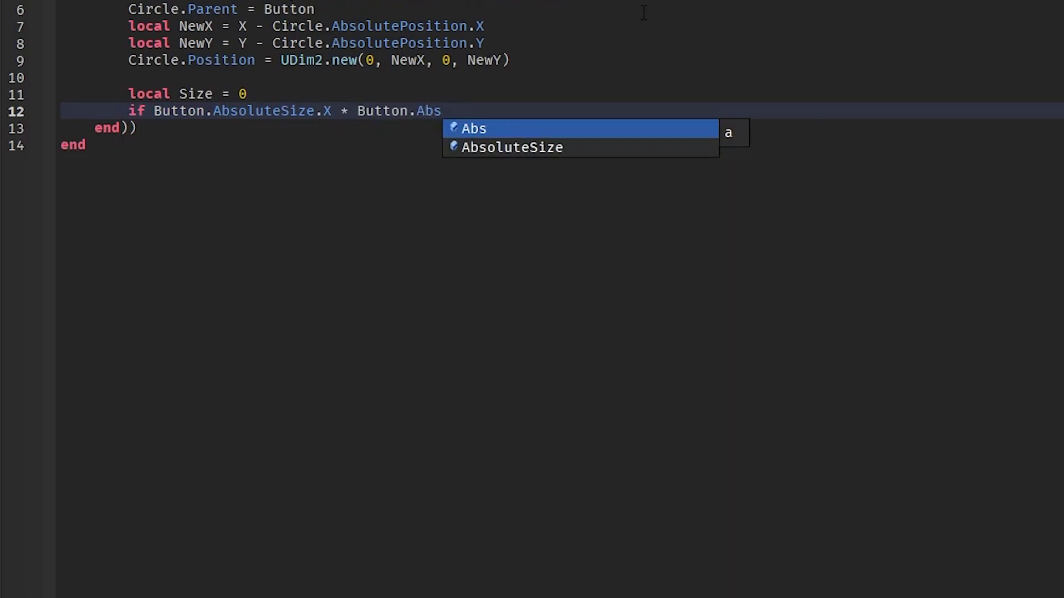
key("Down")
key("Tab")
type(".Y then")
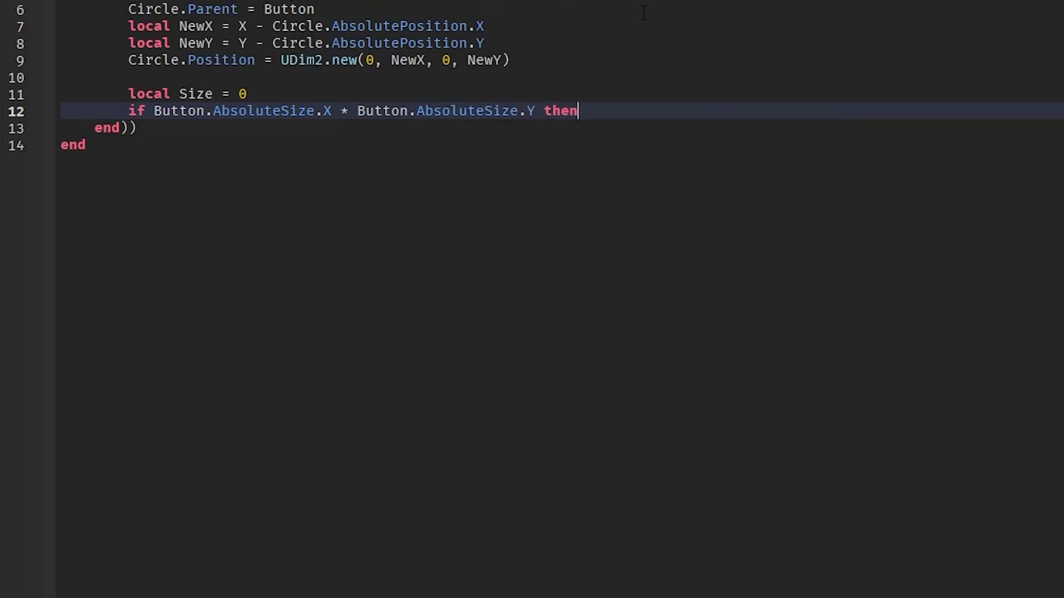
key("Return")
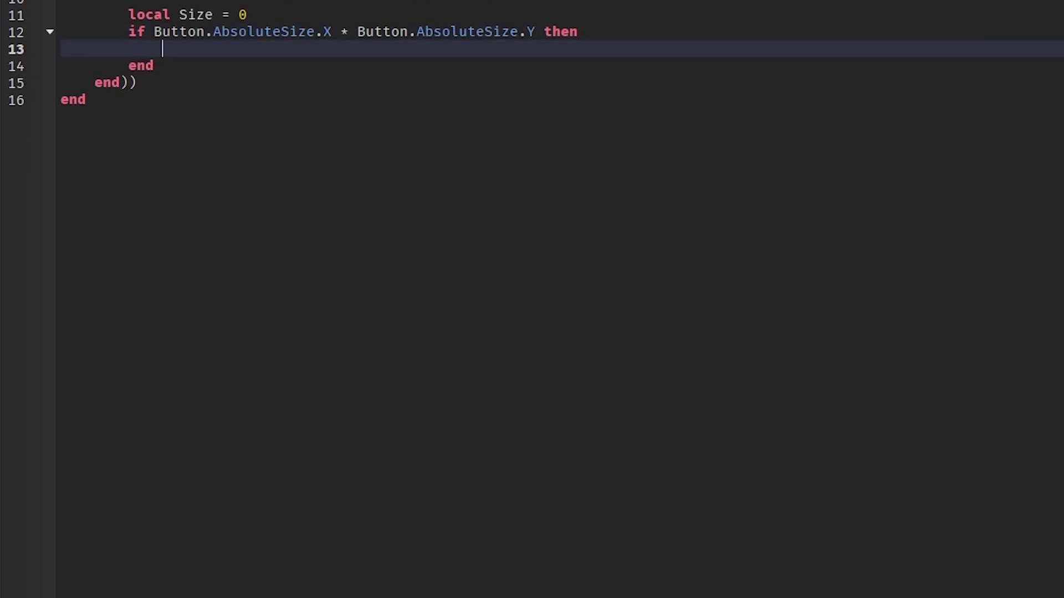
Inside the if block, set Size to Button.AbsoluteSize.X*1.5
type("Size =")
type("Button.")
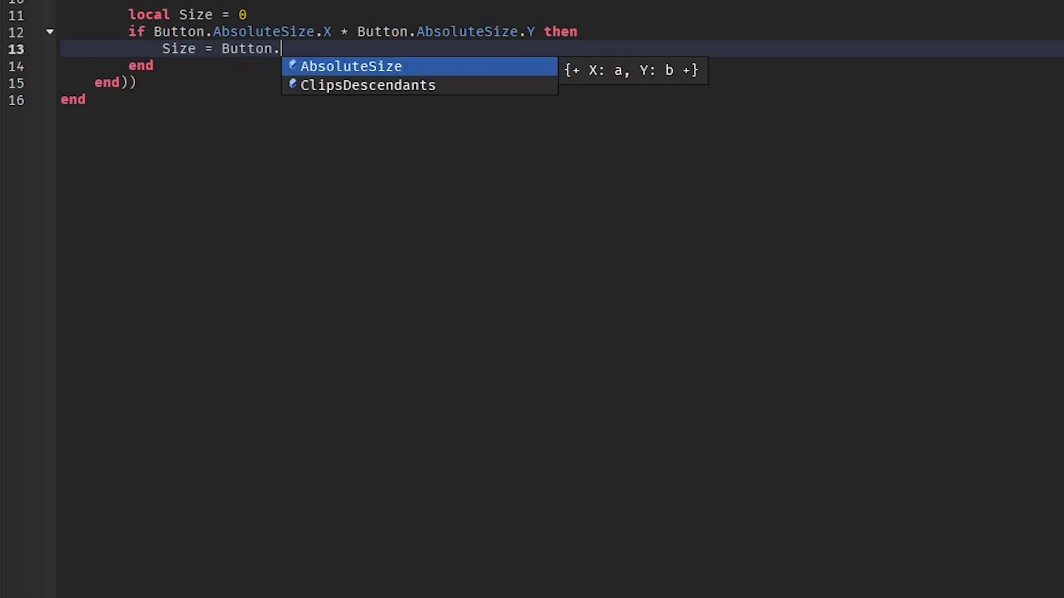
type("S")
type("ab")
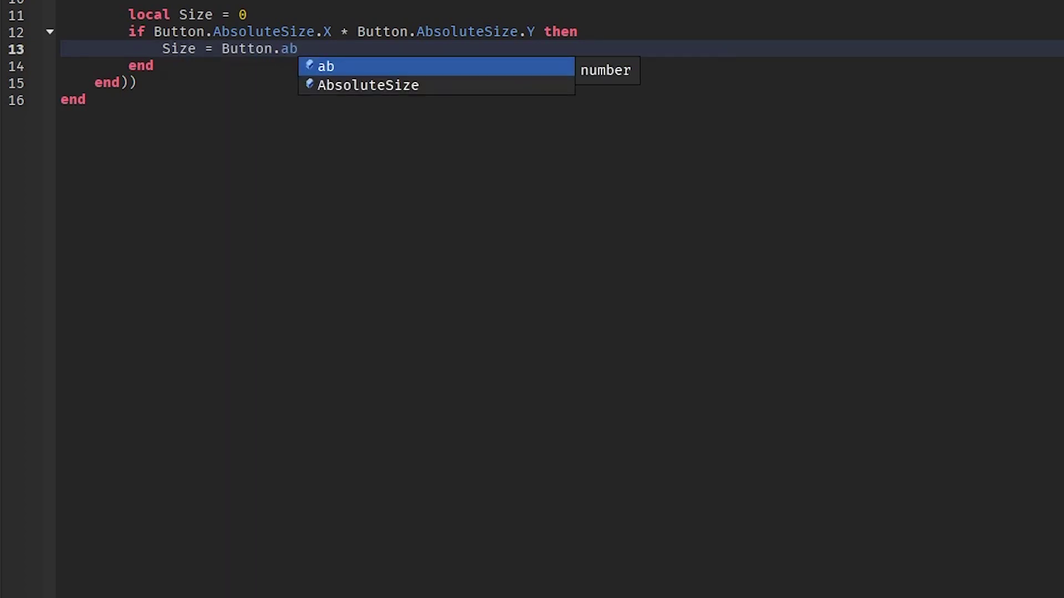
key("Down")
key("Tab")
type(".X")
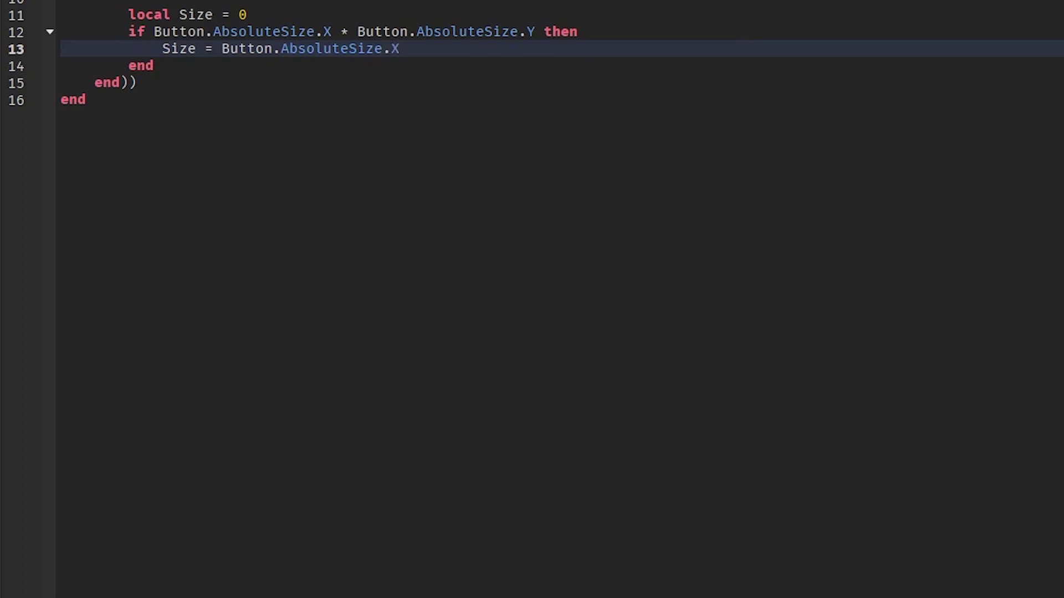
type("*1.5")
key("Return")
Add an elseif on line 14 holding a copy of line 12's AbsoluteSize X/Y comparison
type("else")
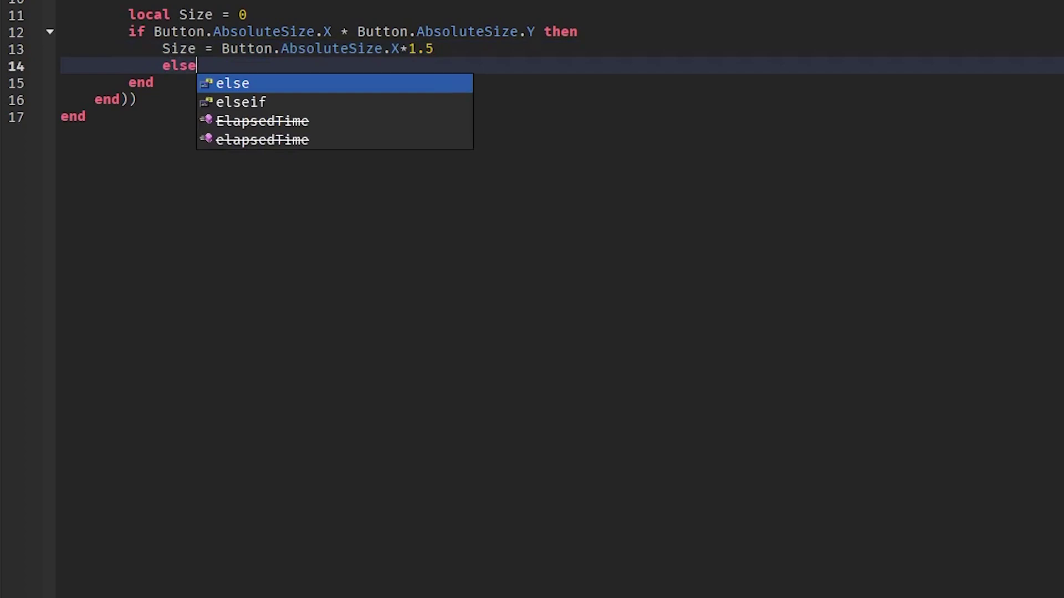
key("Down")
key("Tab")
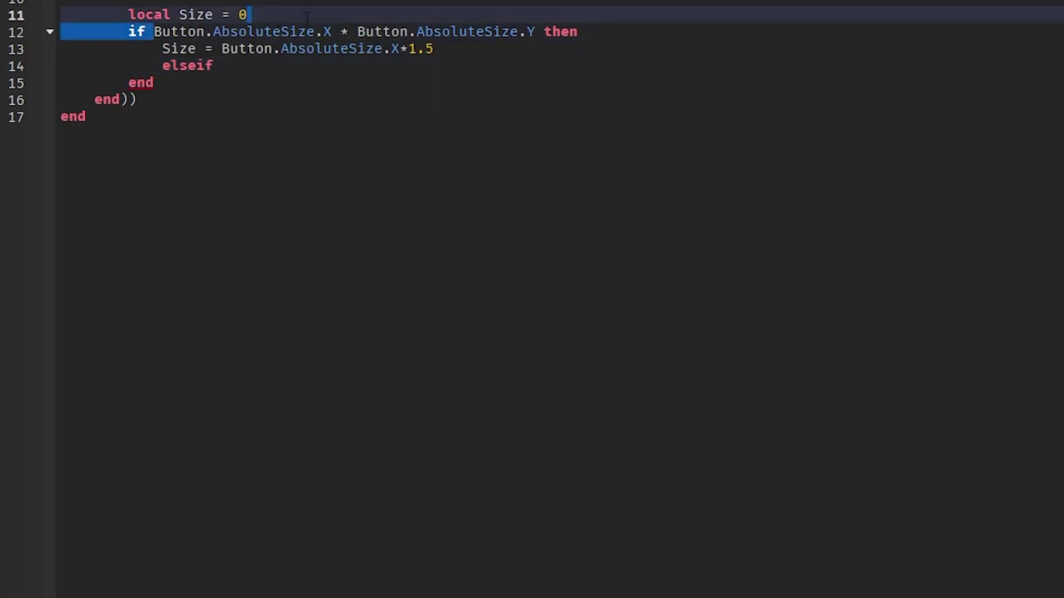
left_click_drag(154, 32, 542, 31)
key("ctrl+c")
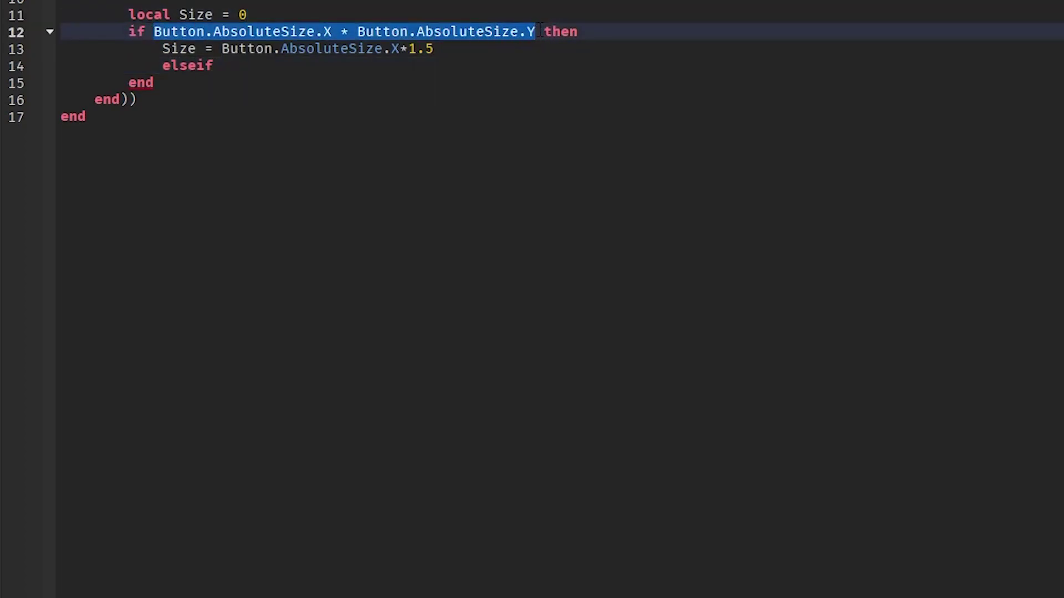
left_click(301, 66)
key("ctrl+v")
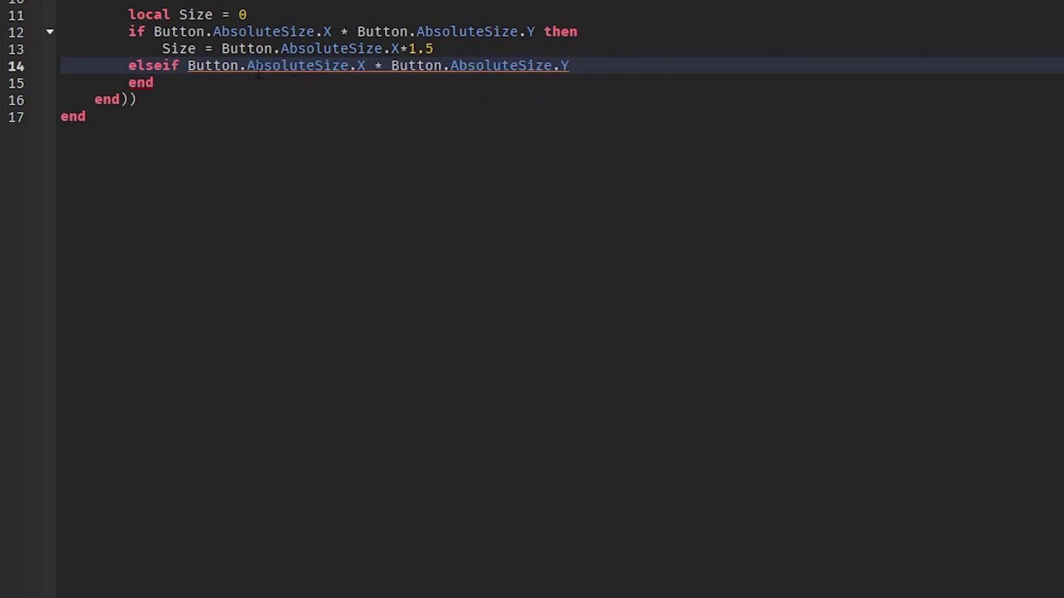
Change line 12's comparison operator to >, so it checks AbsoluteSize.X > AbsoluteSize.Y
left_click(147, 32)
left_click_drag(147, 32, 332, 31)
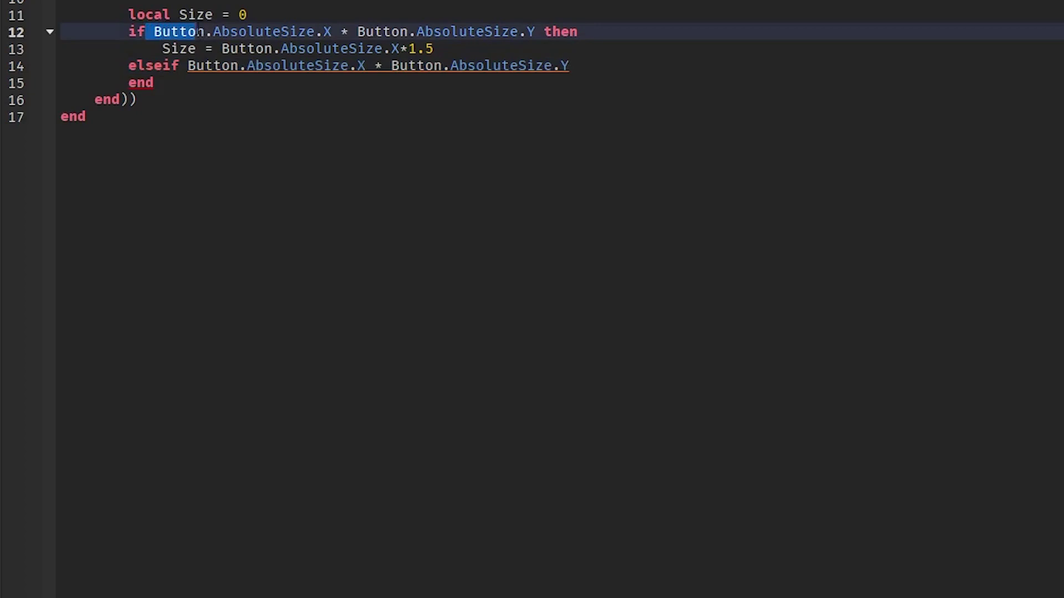
left_click(153, 220)
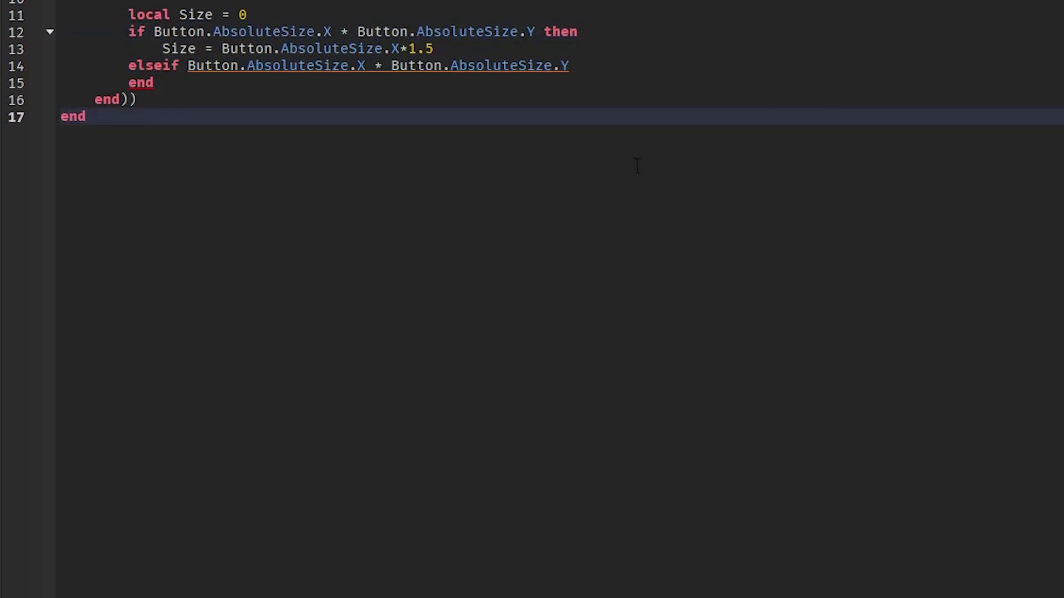
left_click_drag(126, 66, 493, 65)
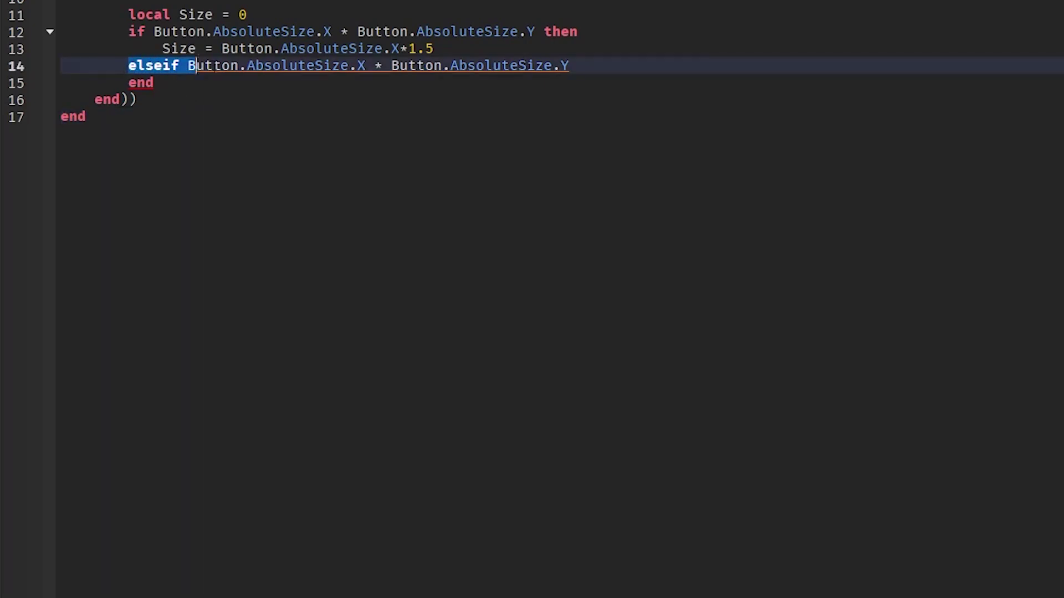
left_click(382, 67)
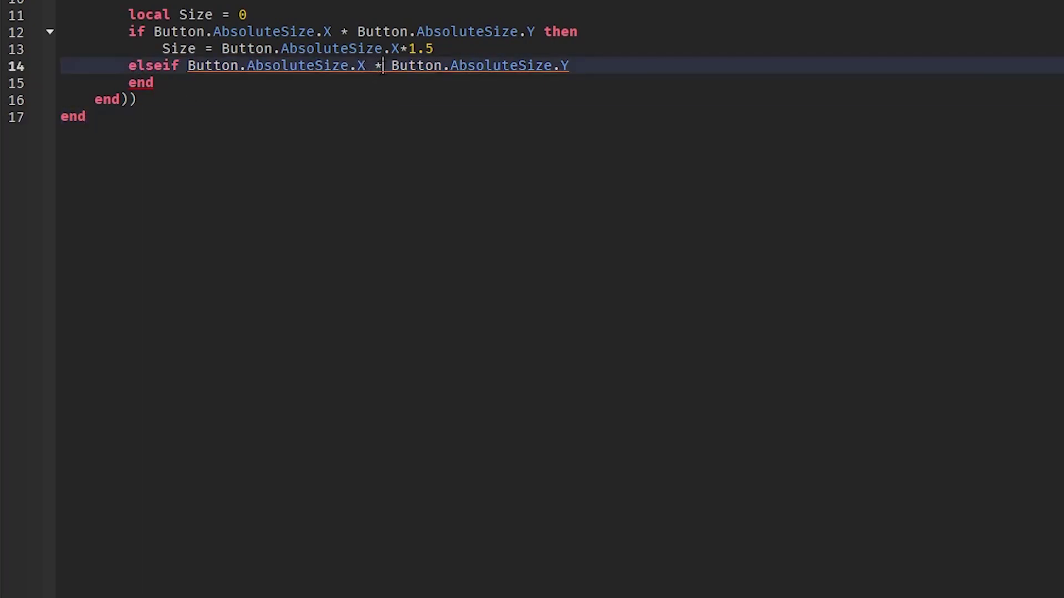
left_click(384, 116)
double_click(344, 31)
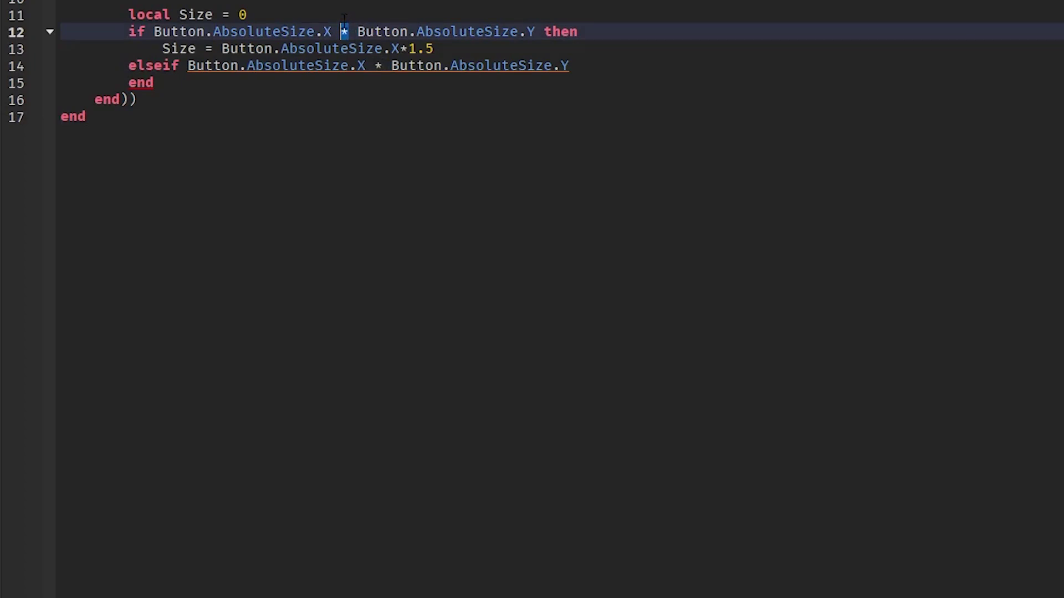
type("<")
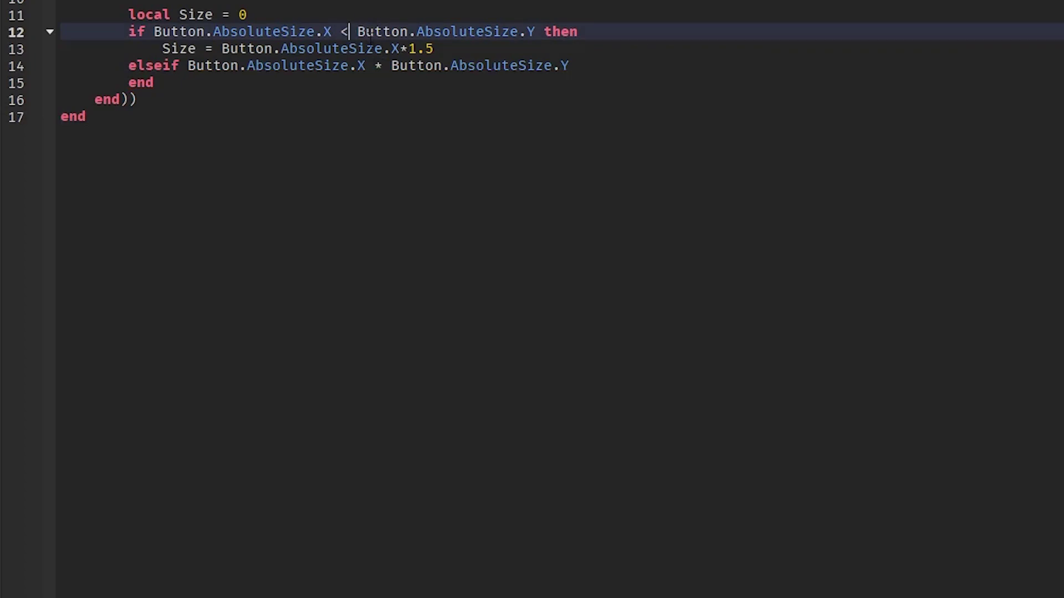
type(">")
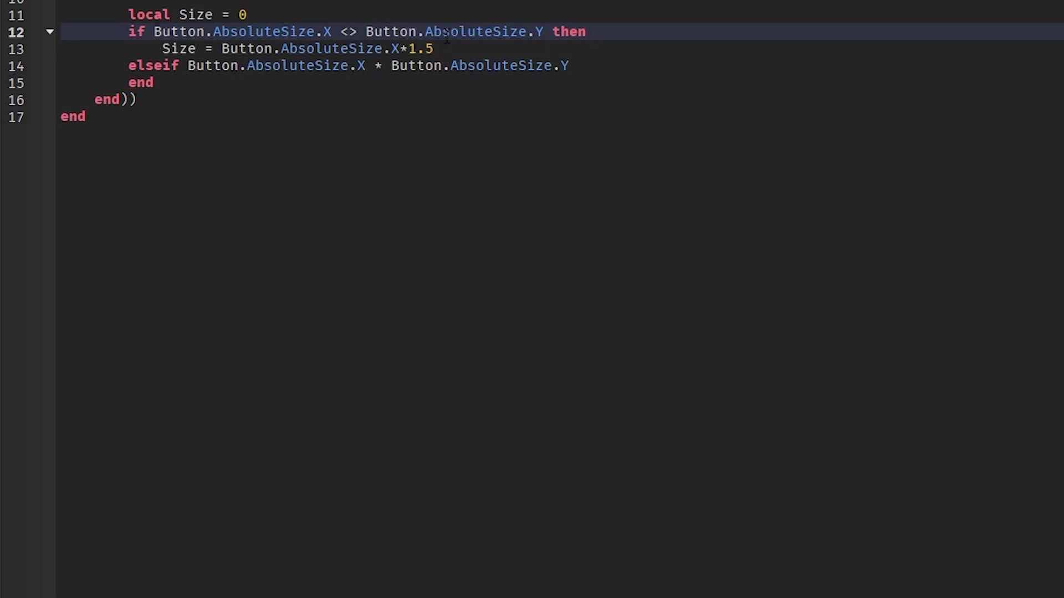
key("Down")
key("Up")
key("Left")
key("BackSpace")
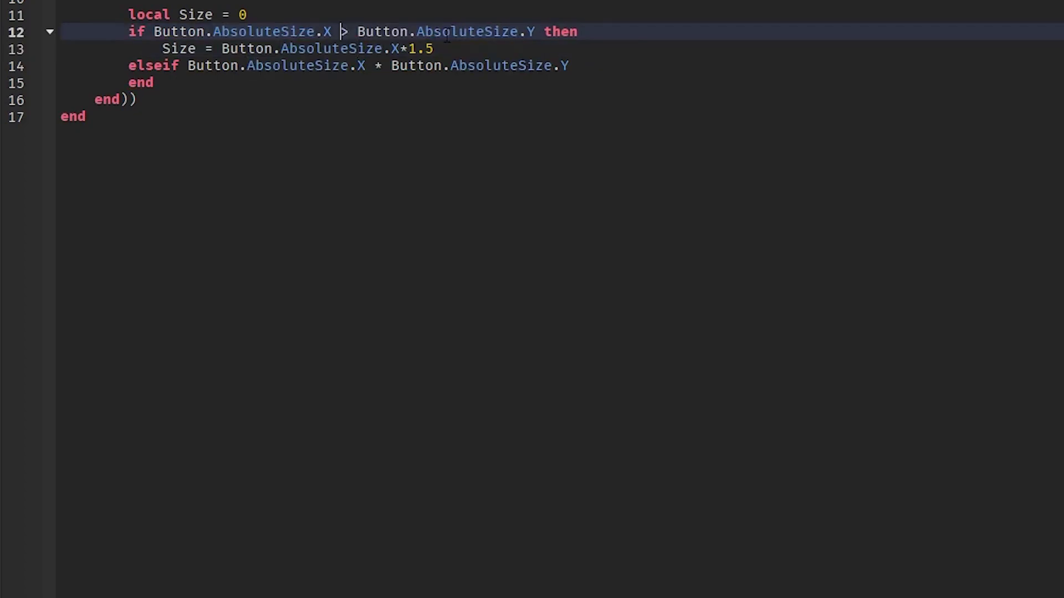
Make line 14 test X < Y and set Size to AbsoluteSize.Y*1.5 in that branch
left_click(393, 65)
double_click(378, 65)
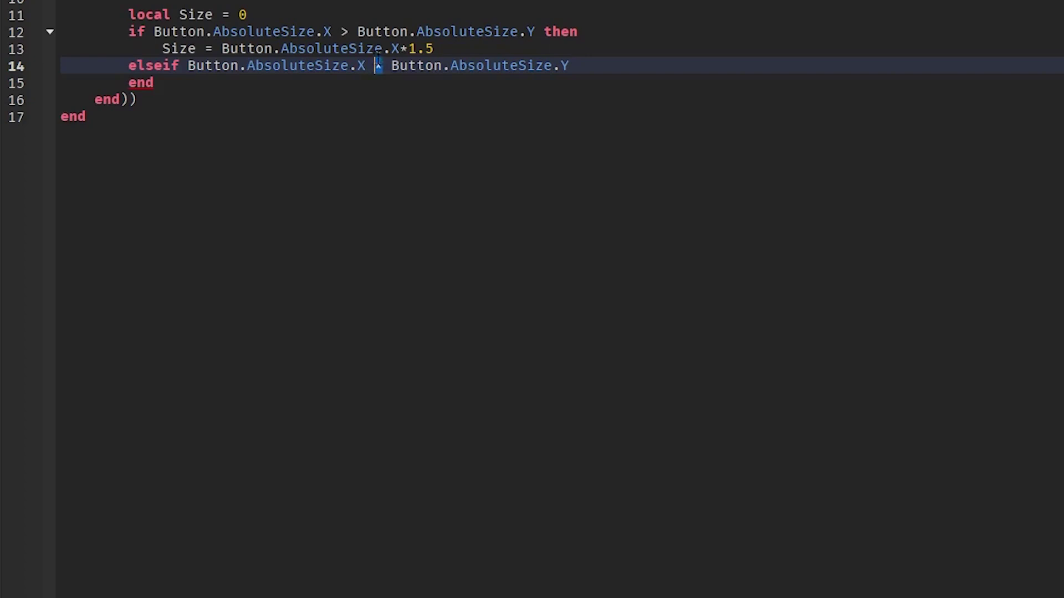
type("<")
key("Return")
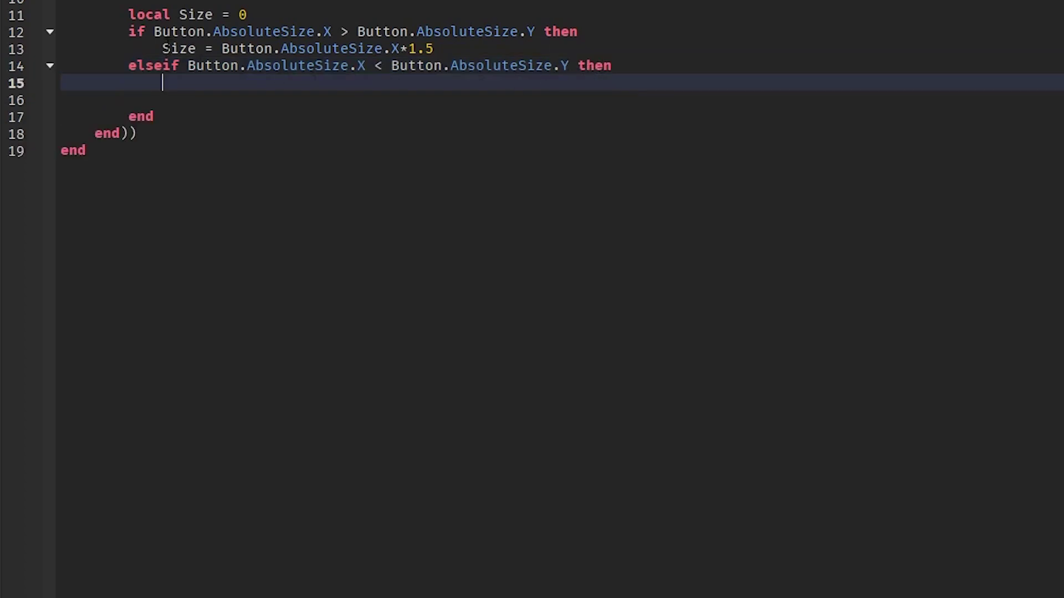
left_click_drag(162, 48, 434, 49)
left_click(425, 83)
key("Down")
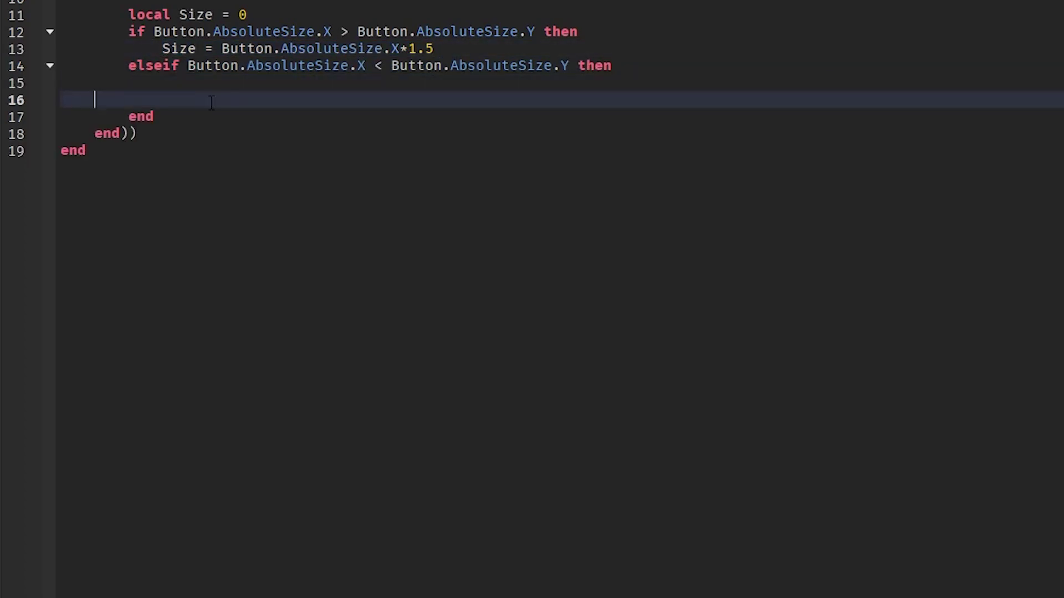
key("BackSpace")
key("BackSpace")
key("ctrl+v")
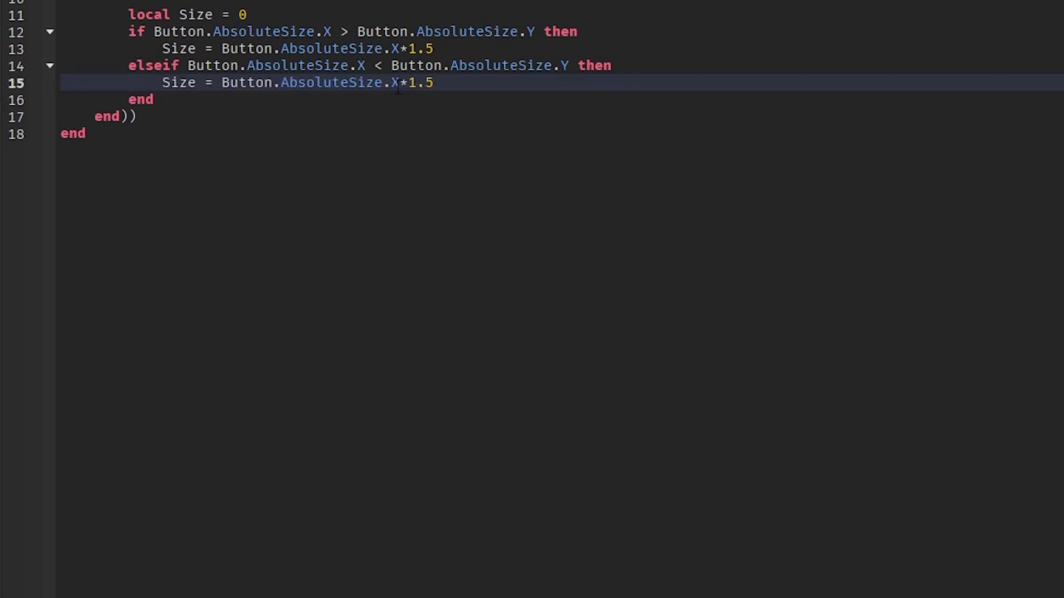
double_click(397, 83)
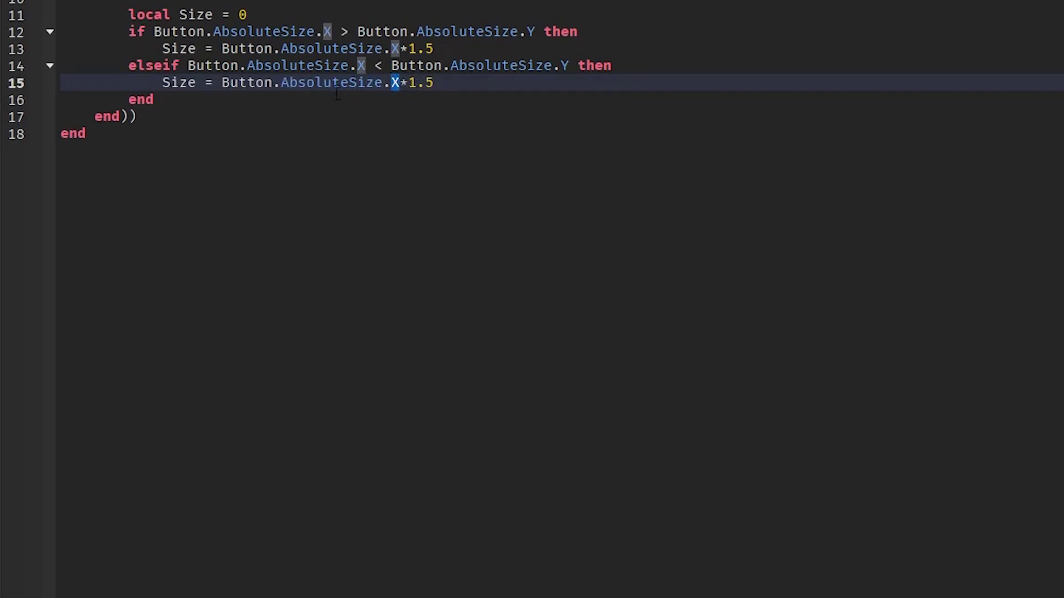
type("Y")
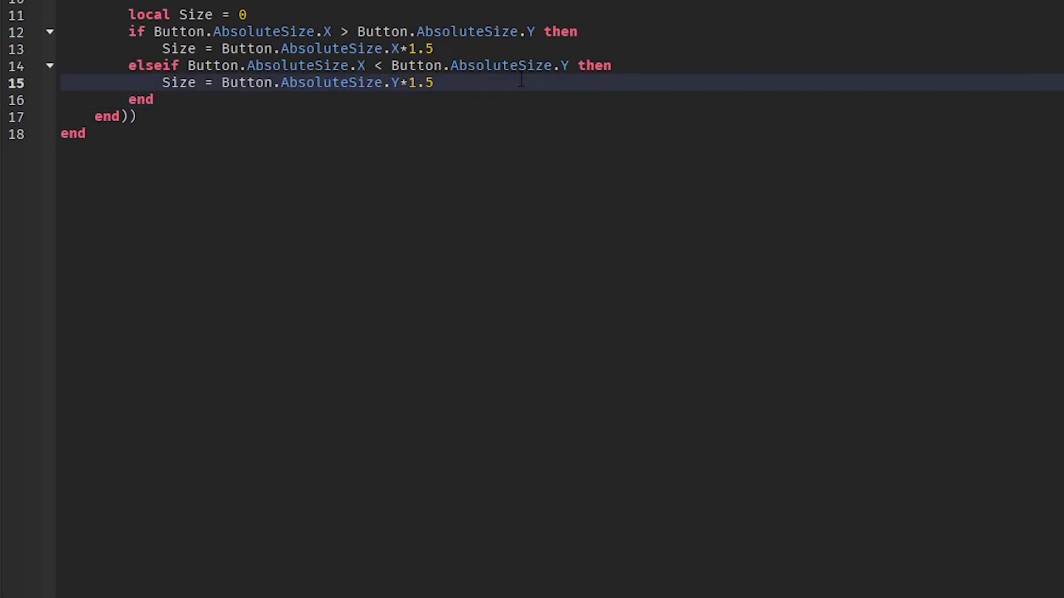
Add a third elseif branch with line 14's comparison pasted after it
key("Return")
type("else")
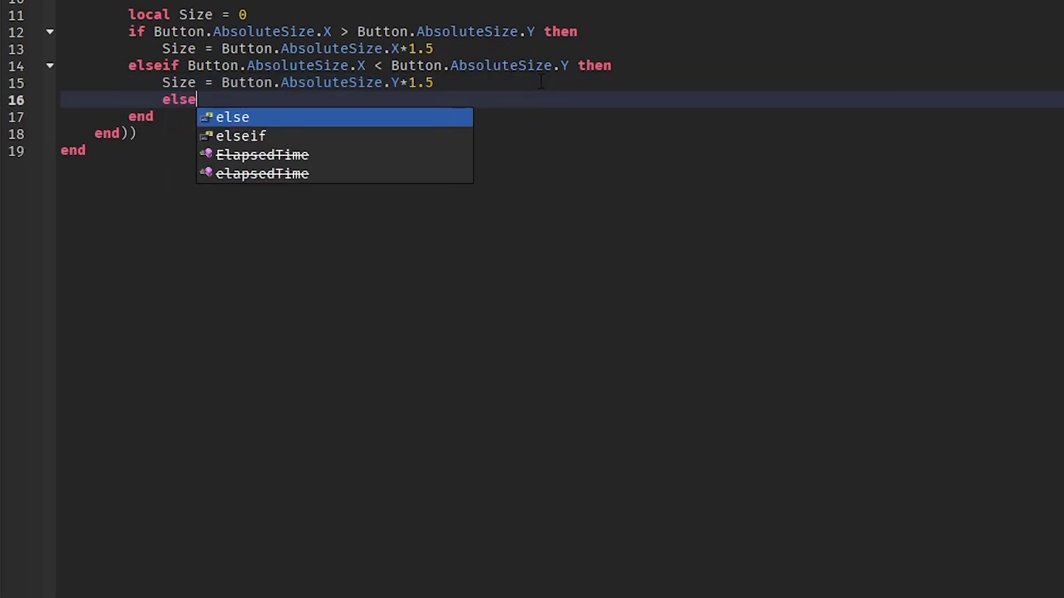
key("Down")
key("Tab")
left_click_drag(187, 65, 569, 65)
key("ctrl+c")
left_click(554, 100)
key("ctrl+v")
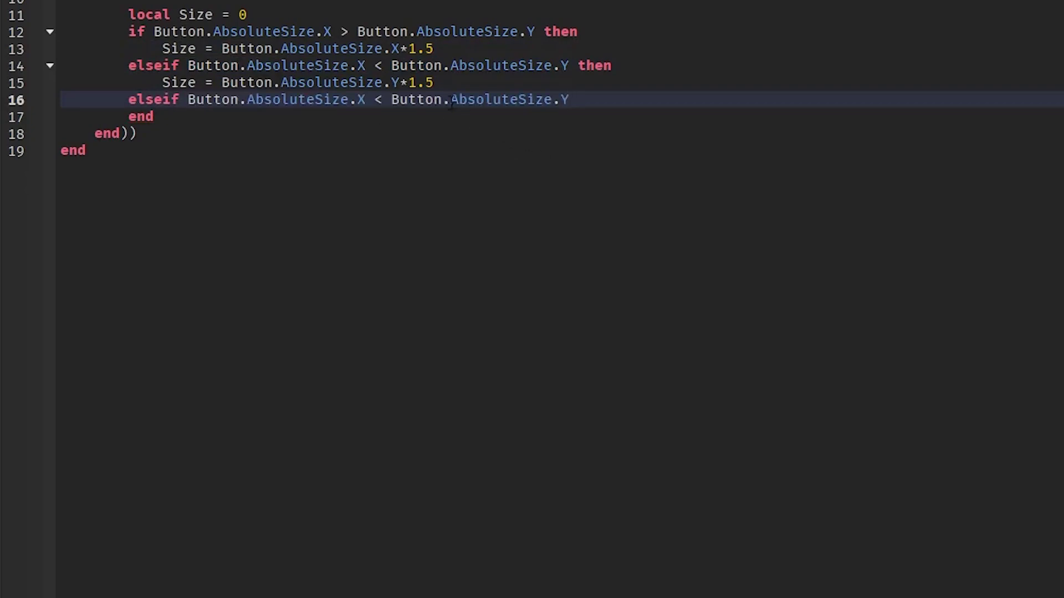
Turn the new condition into X == Y then, leaving the branch empty
left_click_drag(384, 100, 374, 100)
type("==")
left_click(470, 179)
left_click(581, 99)
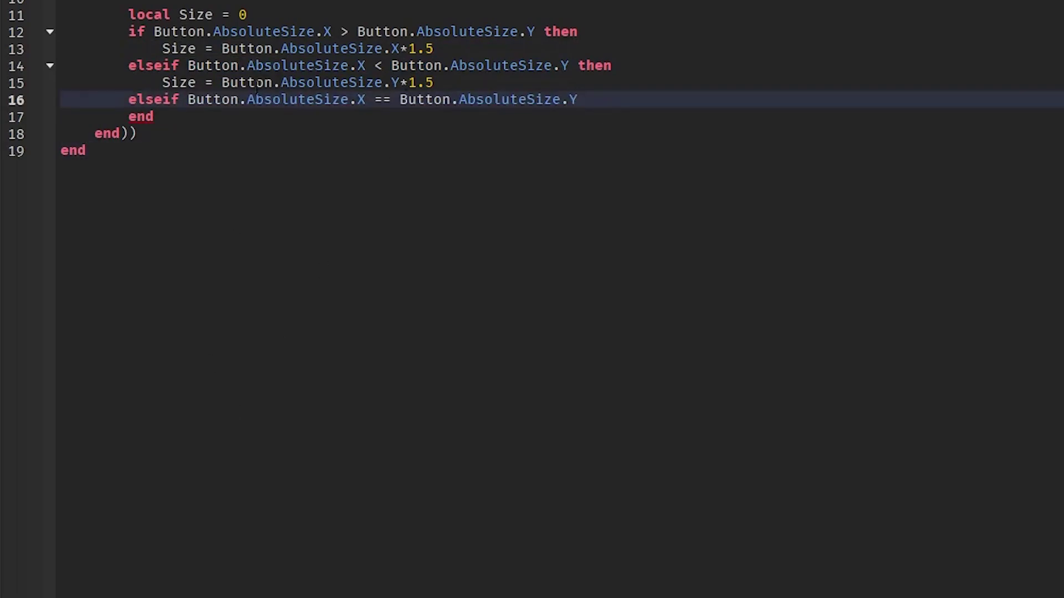
type("then")
key("Return")
key("BackSpace")
key("BackSpace")
key("BackSpace")
key("BackSpace")
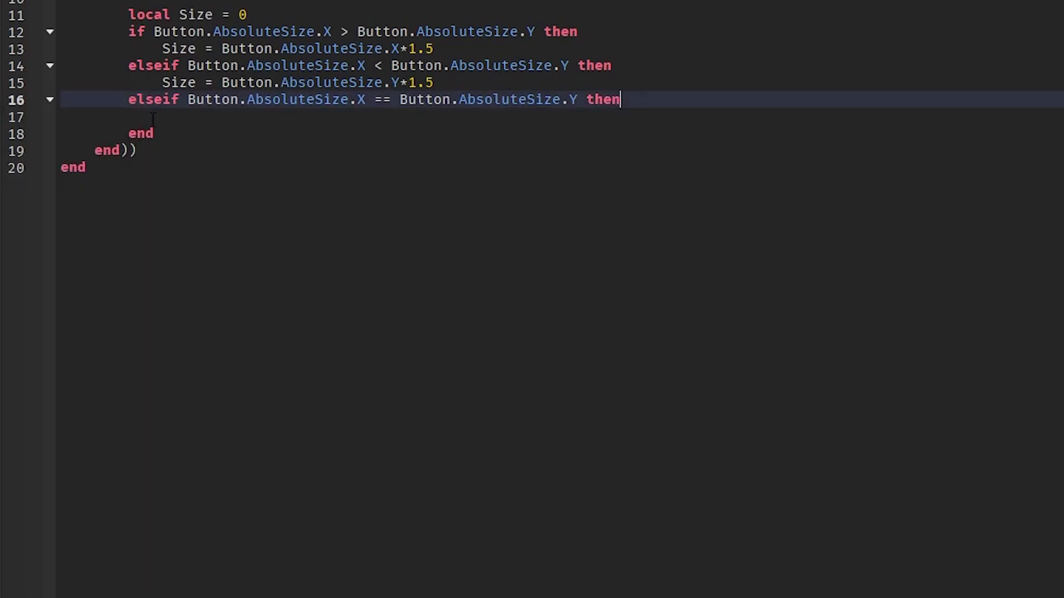
key("Down")
key("BackSpace")
key("BackSpace")
key("Down")
key("Return")
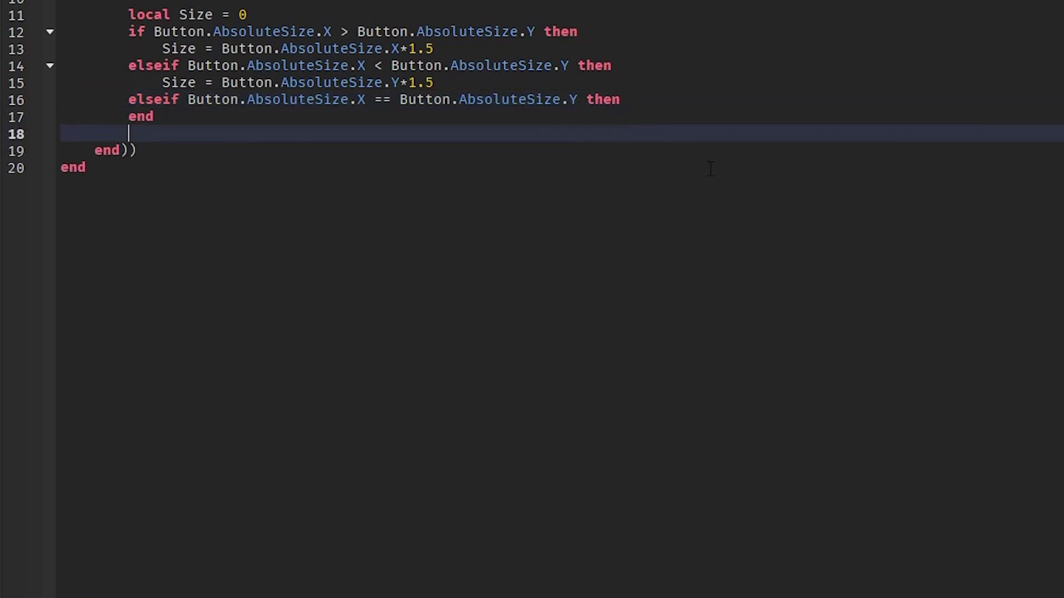
Declare local Time = 0.5 and begin a Circle:TweenSizeAndPosition call
type("local")
type(" Time = 0")
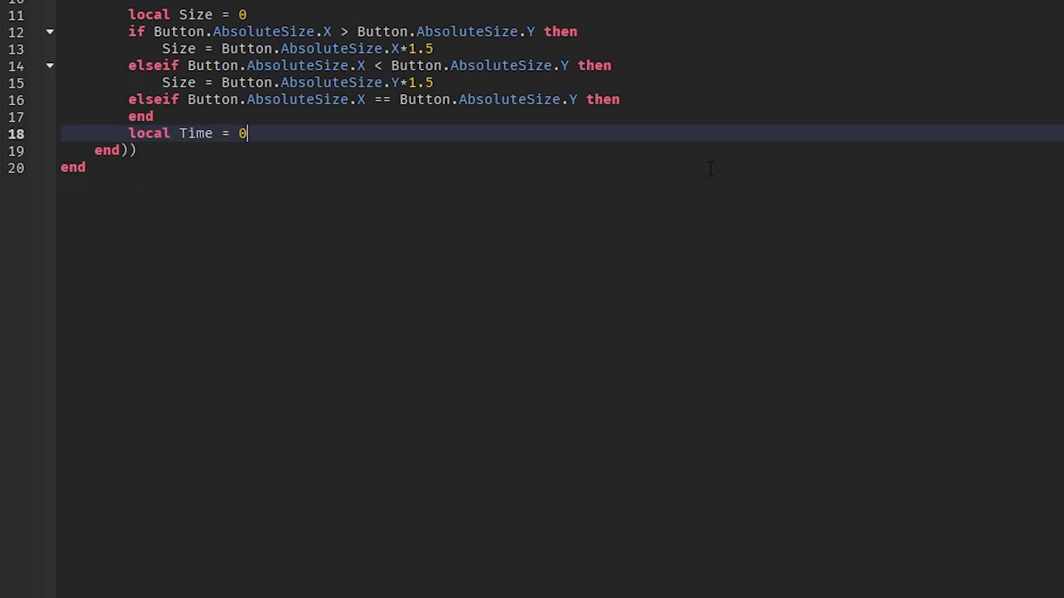
type(".5")
key("Return")
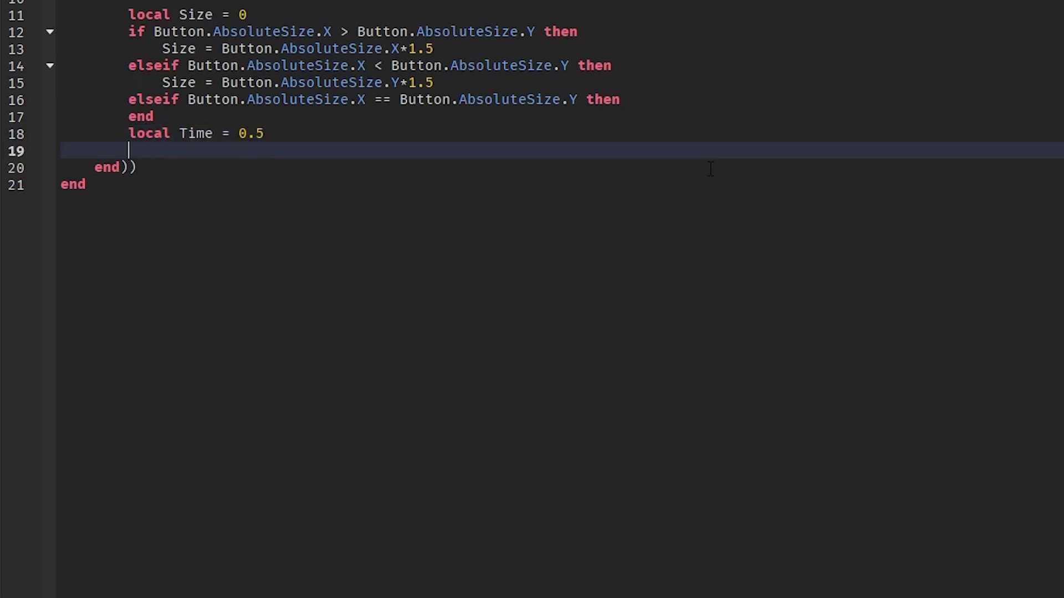
type("Circle.")
key("BackSpace")
type(":TWEE")
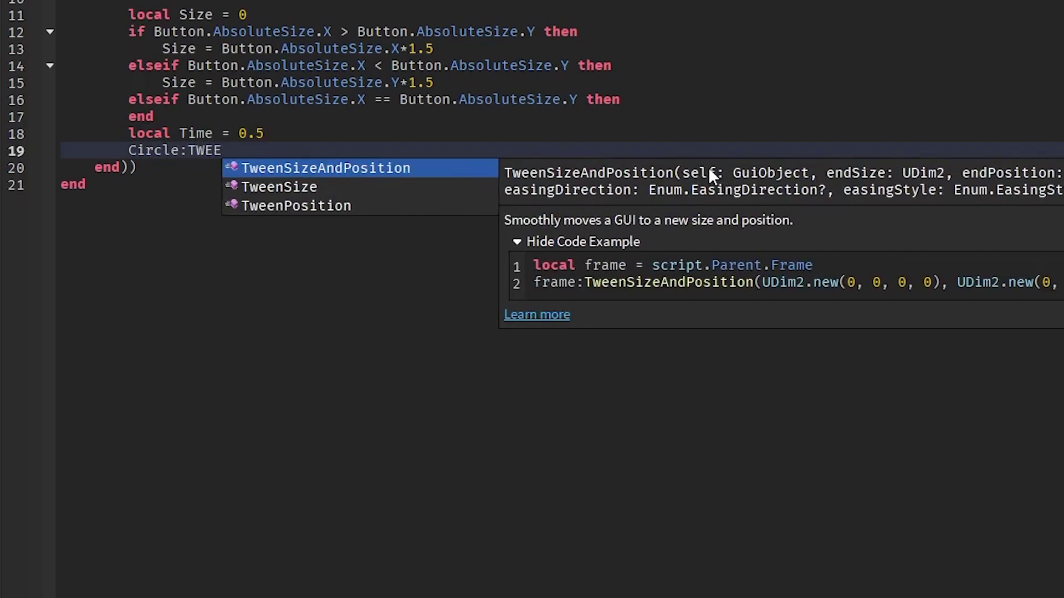
key("Tab")
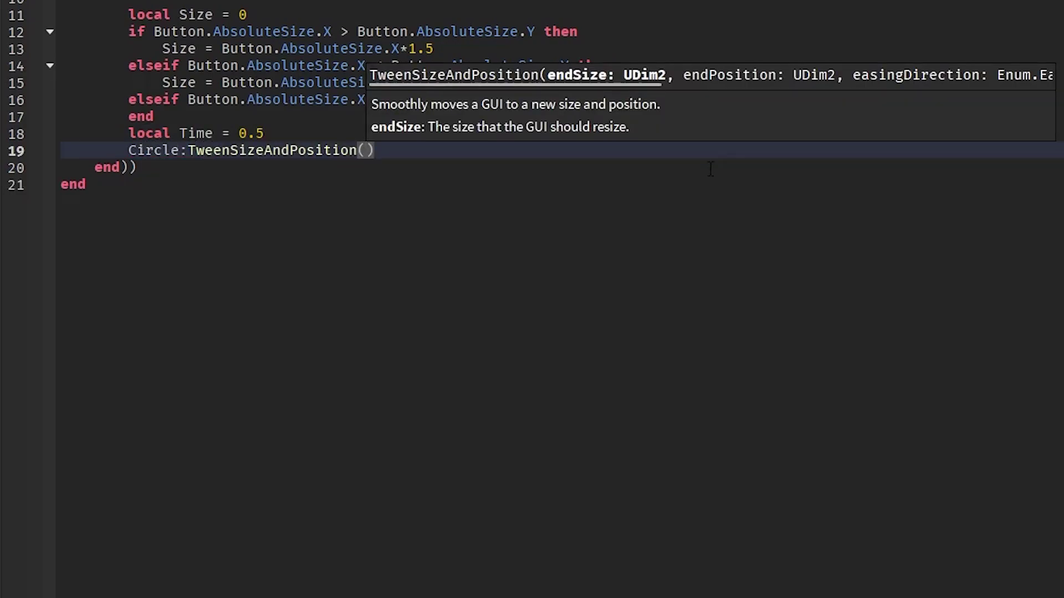
Pass UDim2.new(0, Size, 0, Size) as the tween's target size
type("U")
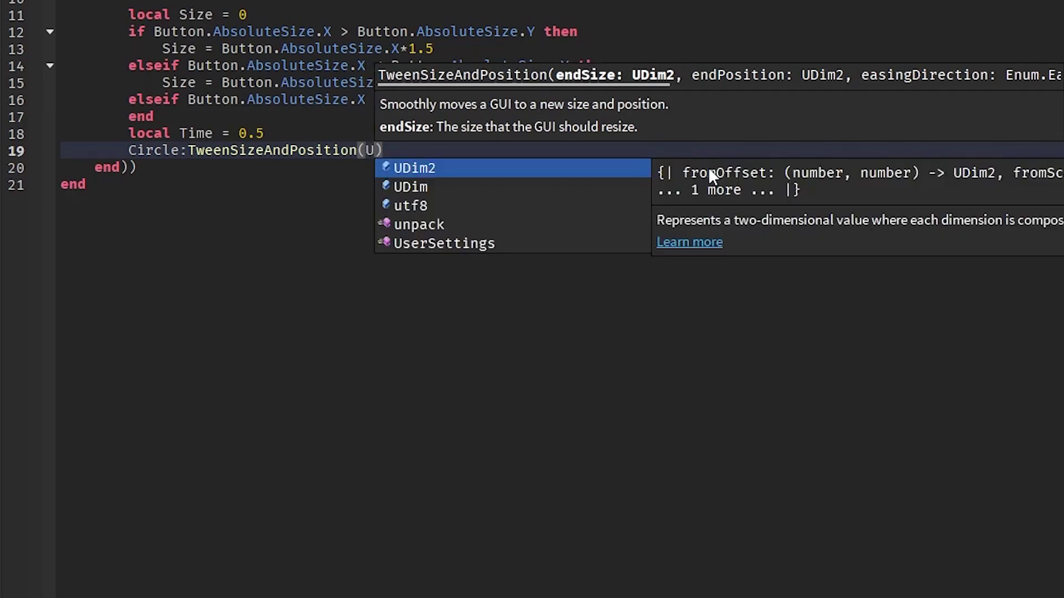
key("Tab")
type(".")
key("Tab")
type("(")
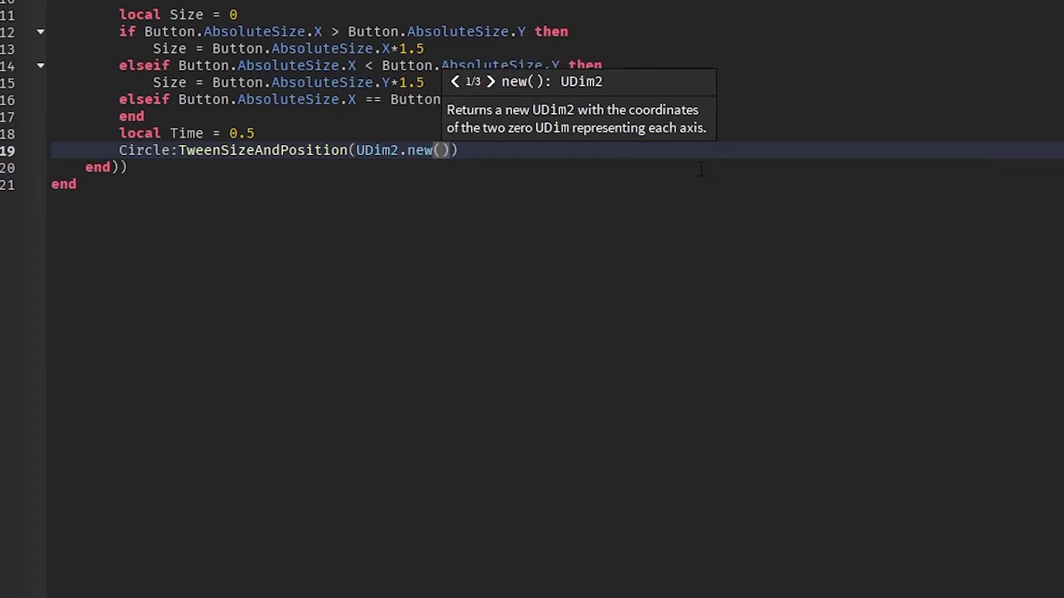
type("0, Size")
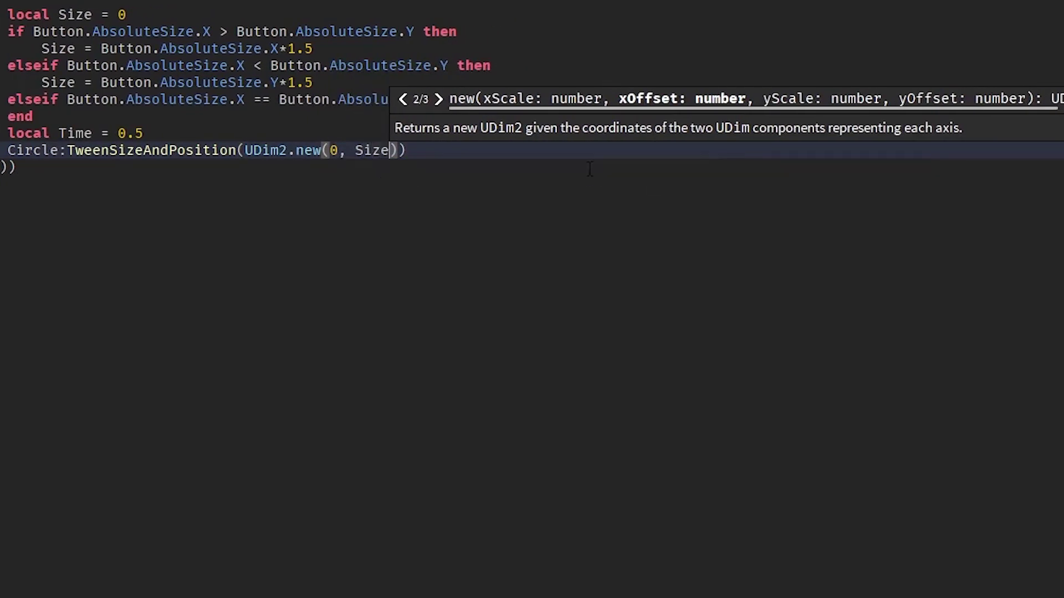
type(", 0, ")
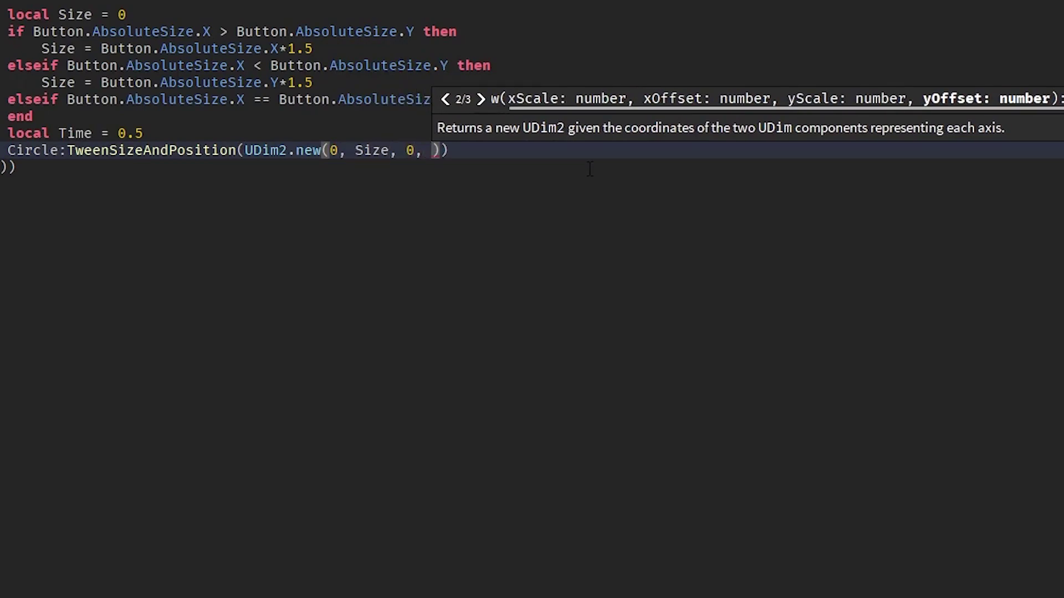
type("Size), ")
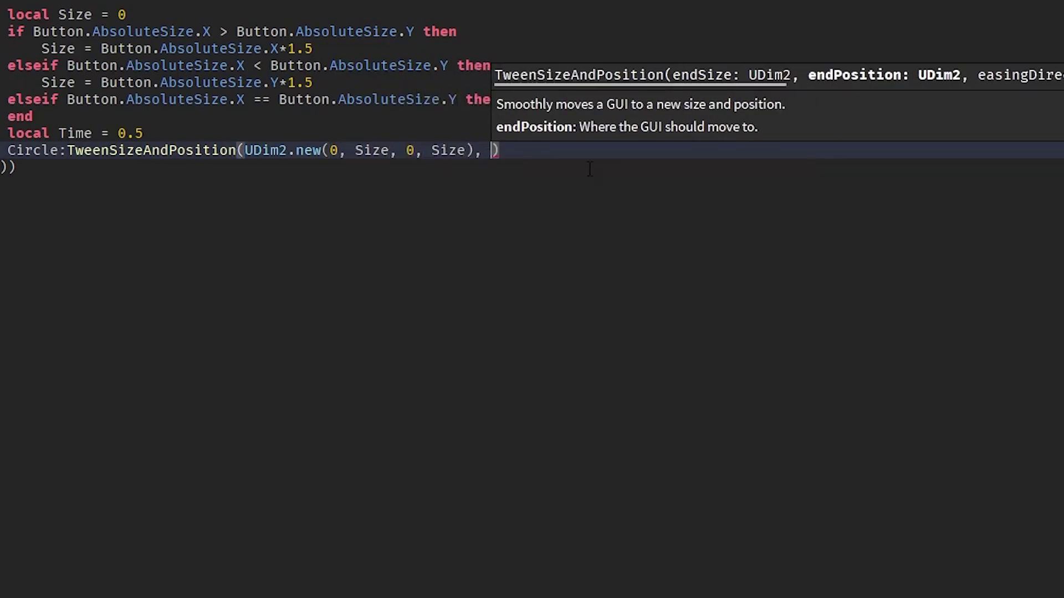
type("ud")
Pass a centered position UDim2.new(0.5, -Size/2, 0.5, -Size/2) and the "Out" direction
key("Tab")
type(".")
key("Tab")
type("(")
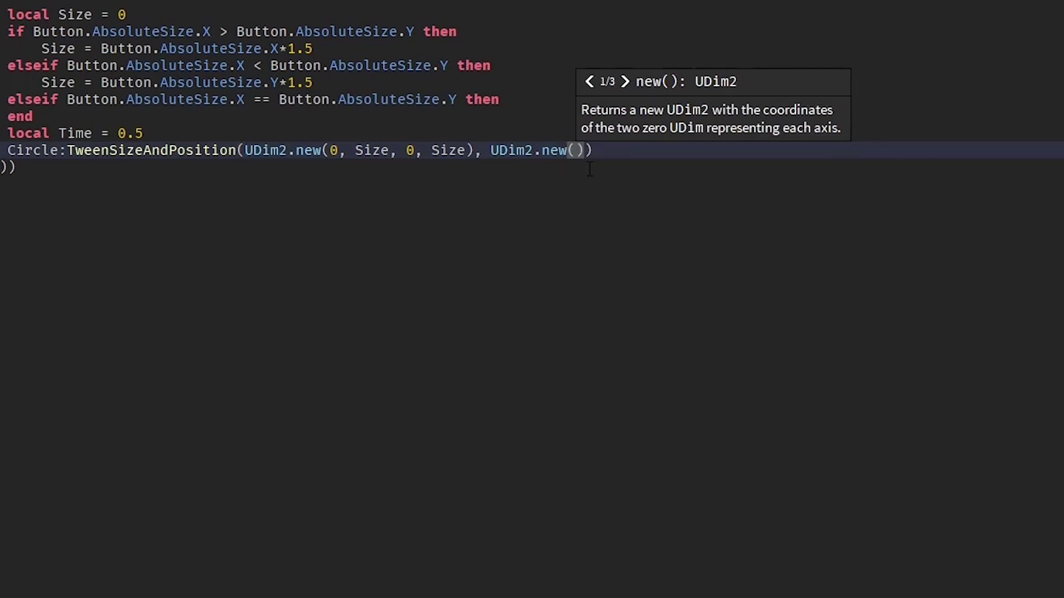
type("0.5, ")
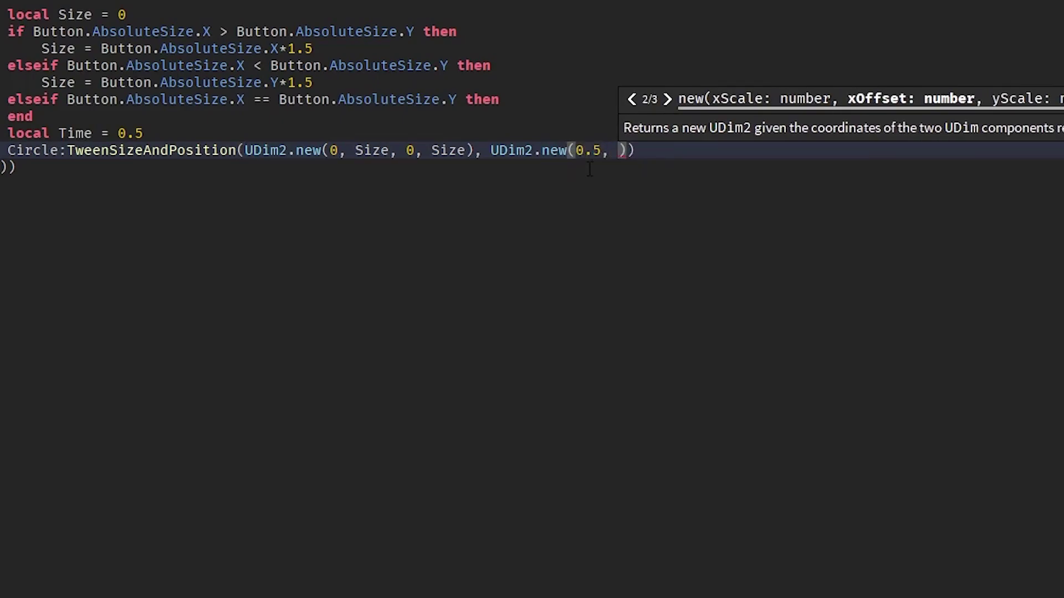
type("-S")
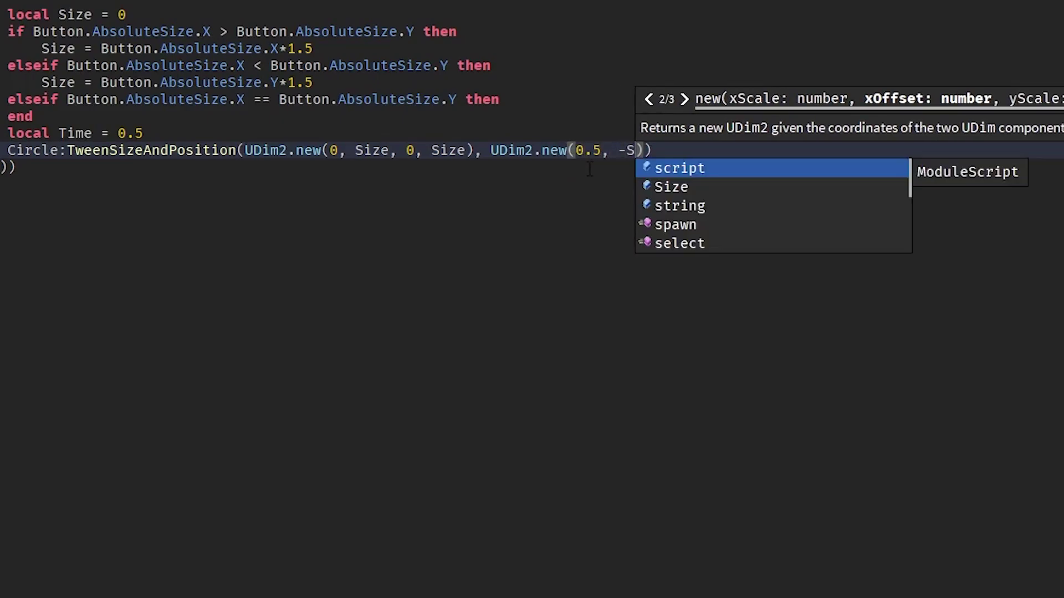
type("it")
key("BackSpace")
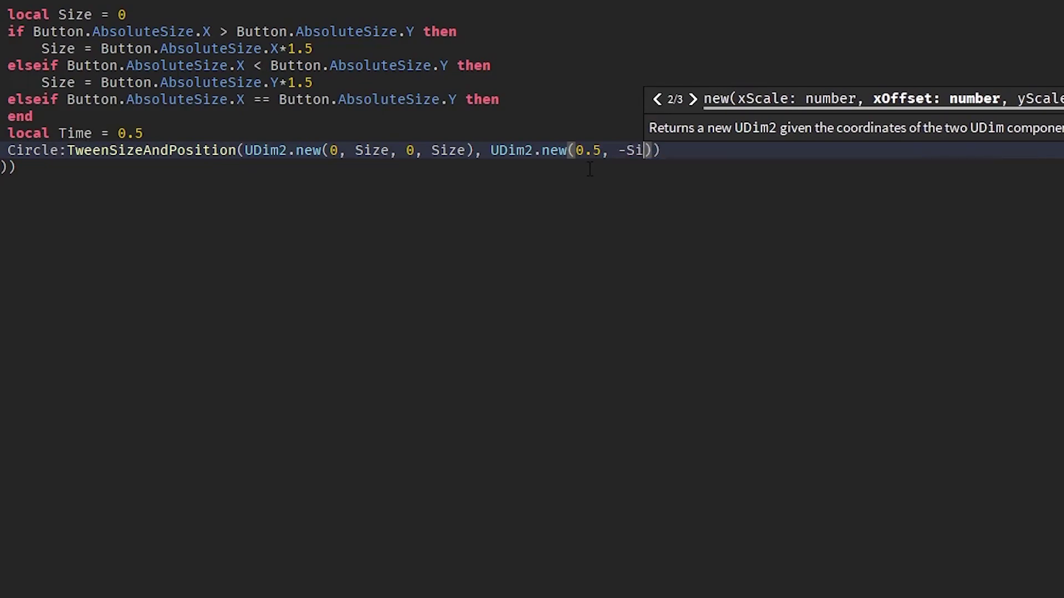
type("ze/2")
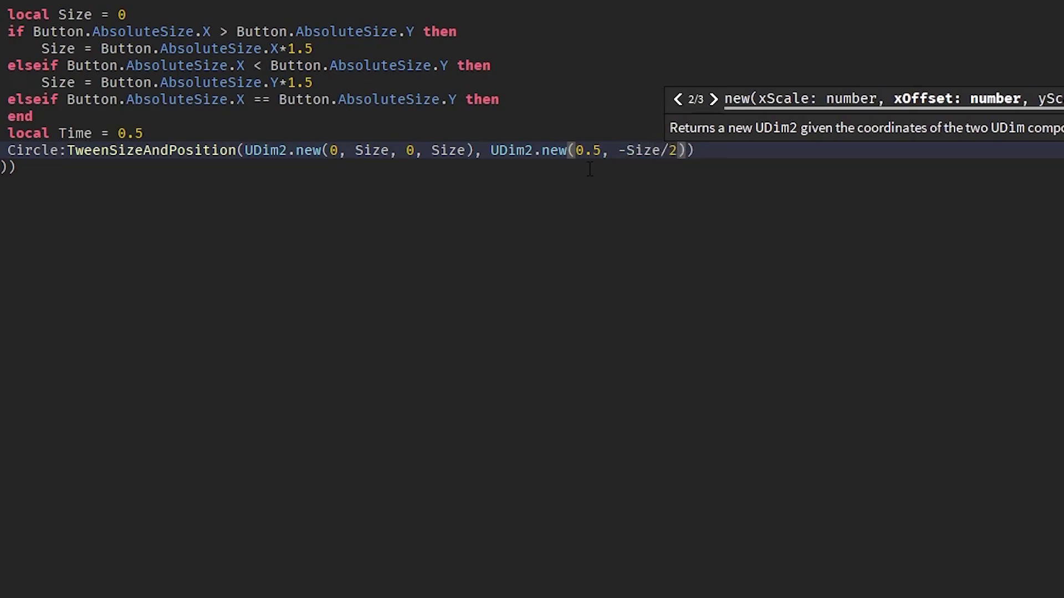
type(", 0.5, ")
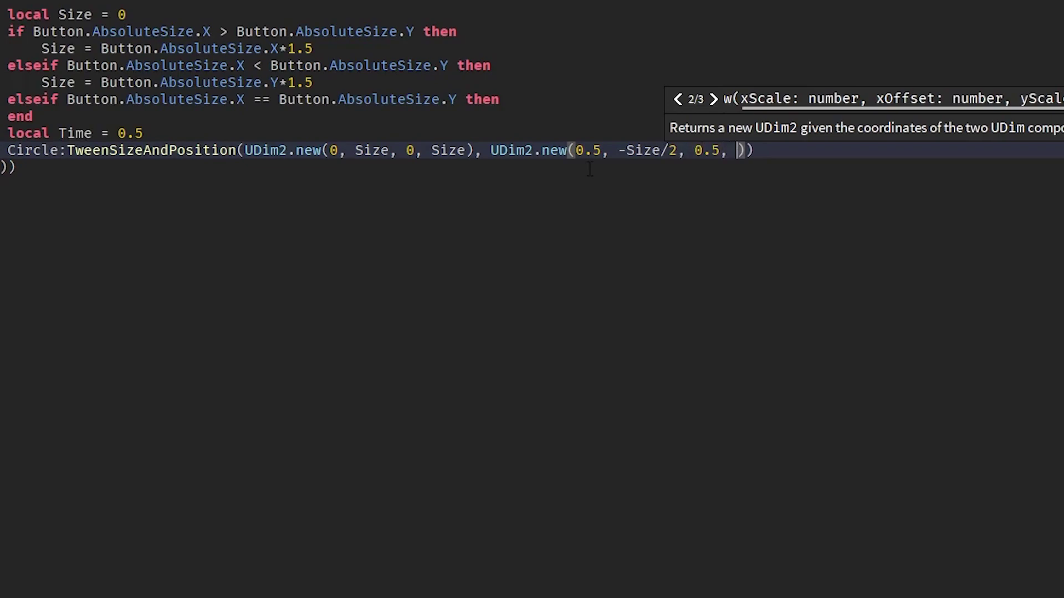
type("/")
key("BackSpace")
type("-Size/")
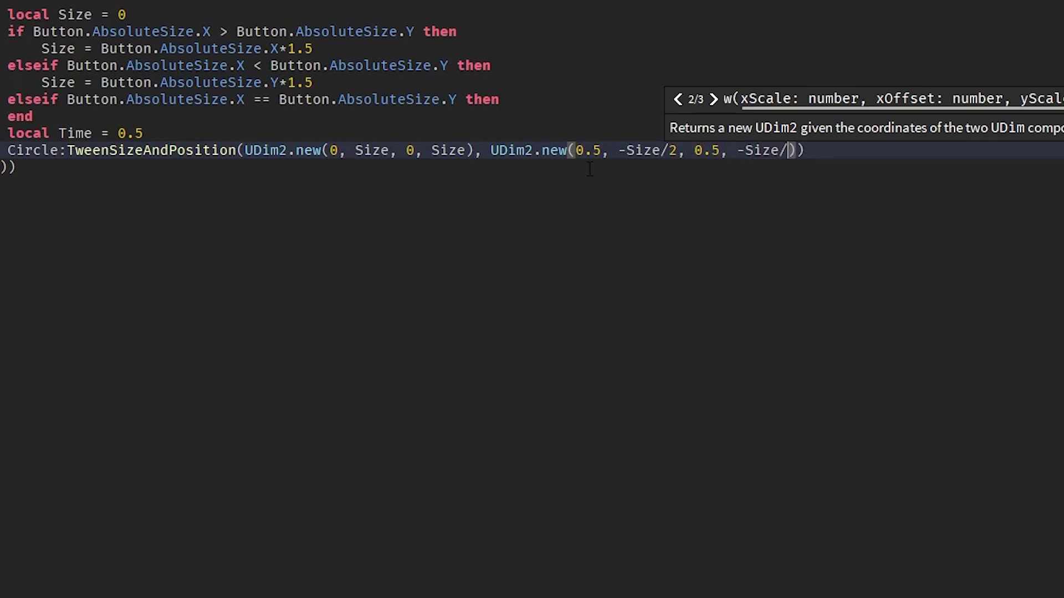
type("2")
type("), \"")
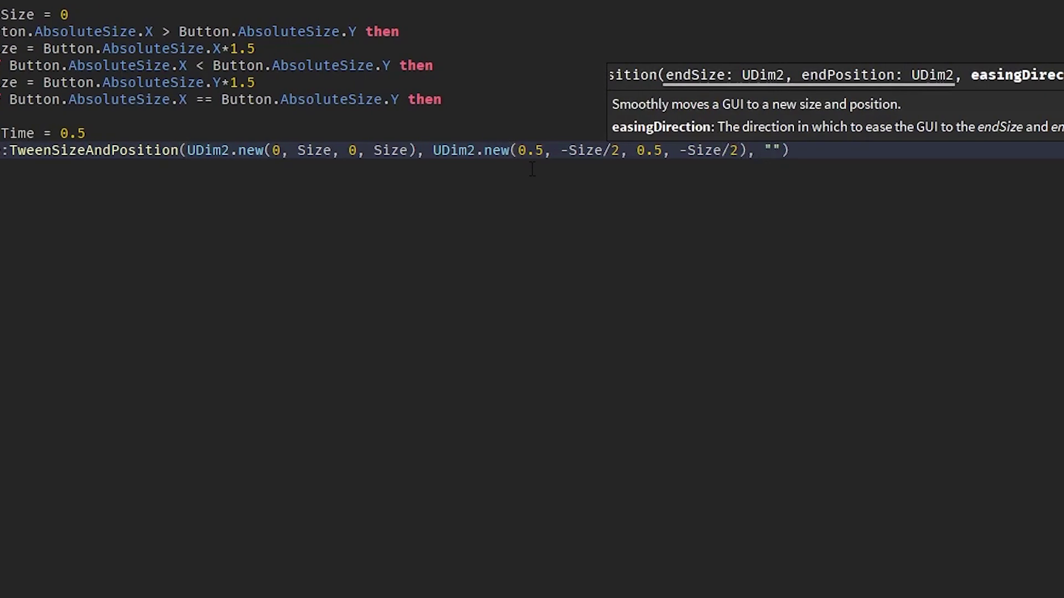
type("Out\".")
Add the remaining arguments "Quad", Time, false, nil to the tween call
key("BackSpace")
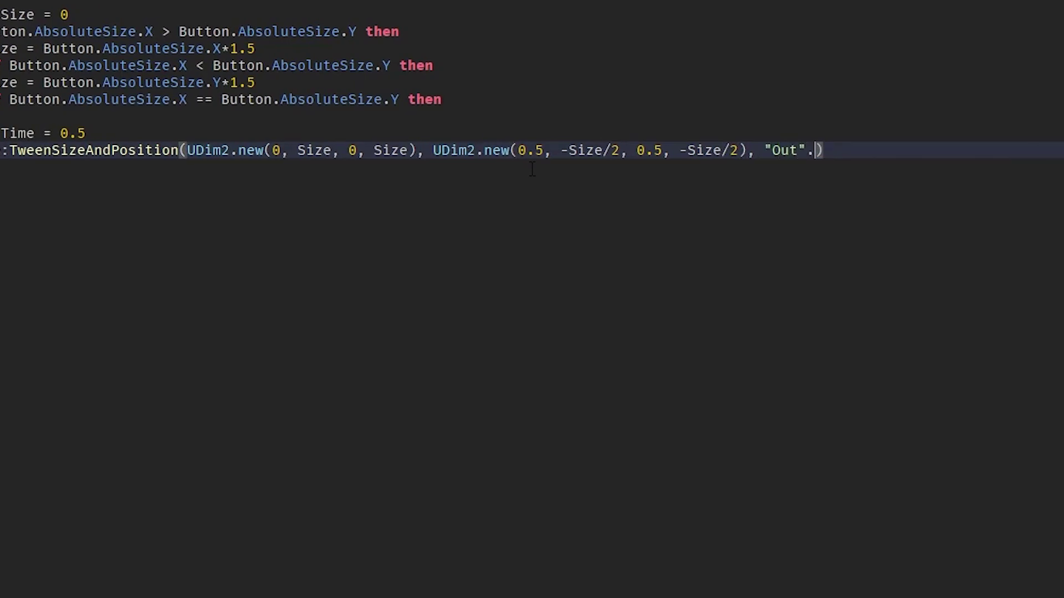
key("BackSpace")
type(", \"Quad")
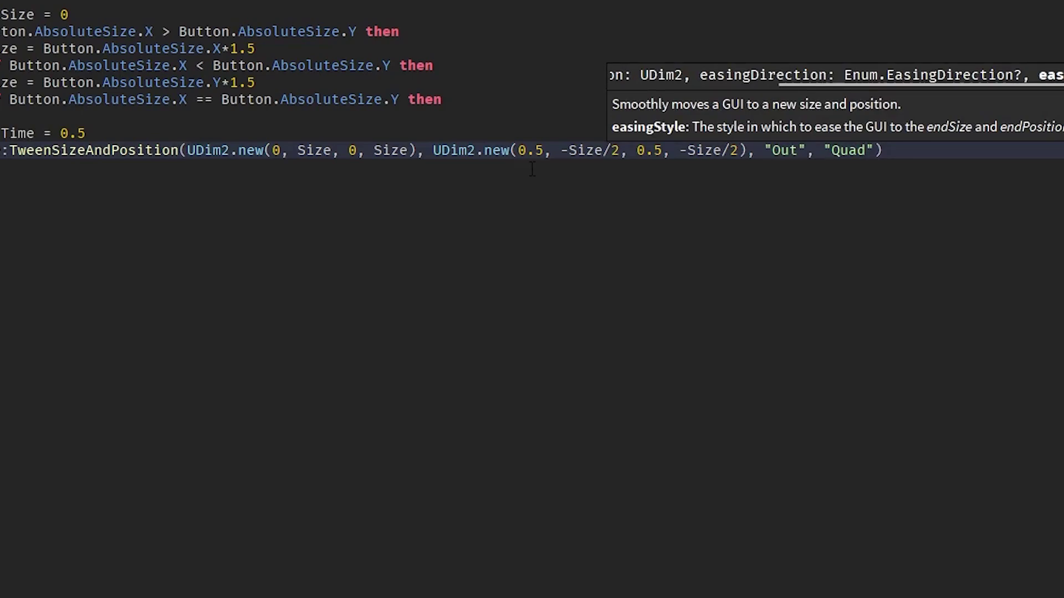
type(", ")
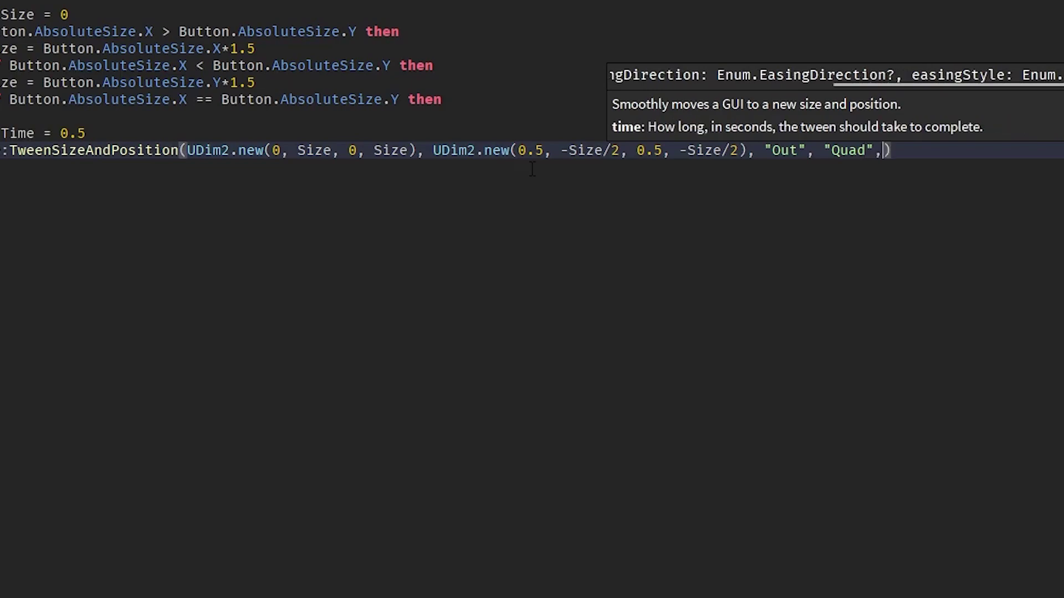
type("Time, false")
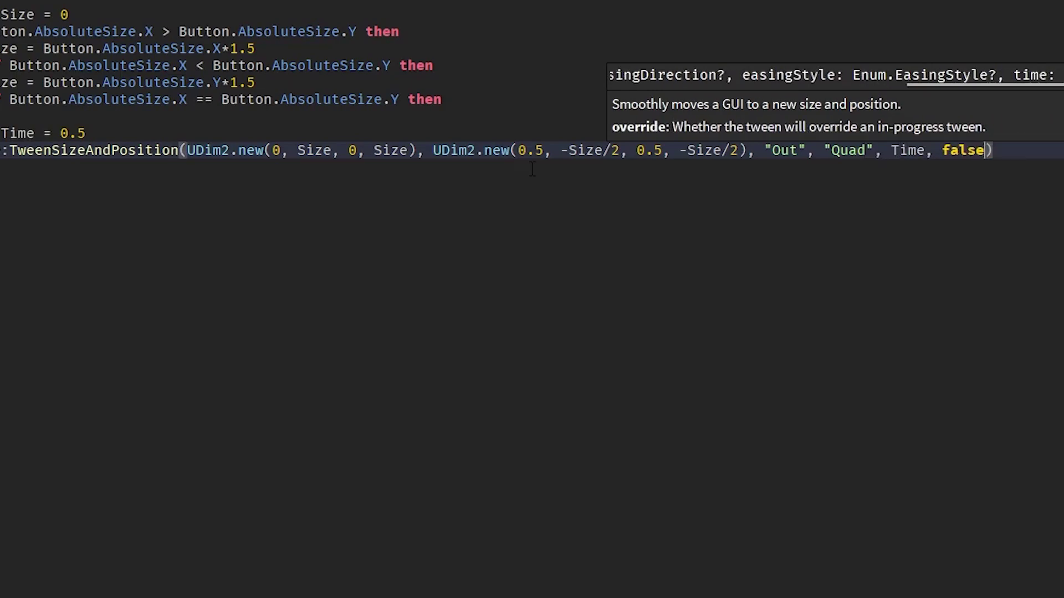
type(", ni")
key("Return")
key("Down")
key("Down")
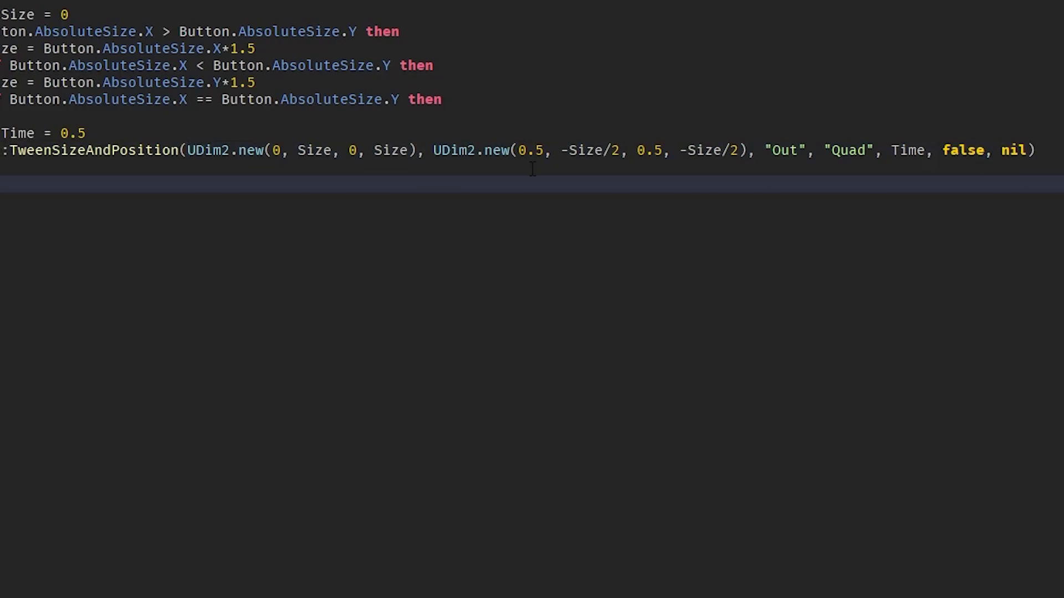
key("Up")
key("Left")
key("Left")
Add a for i = 1, 10 loop below the tween call
key("Up")
key("Up")
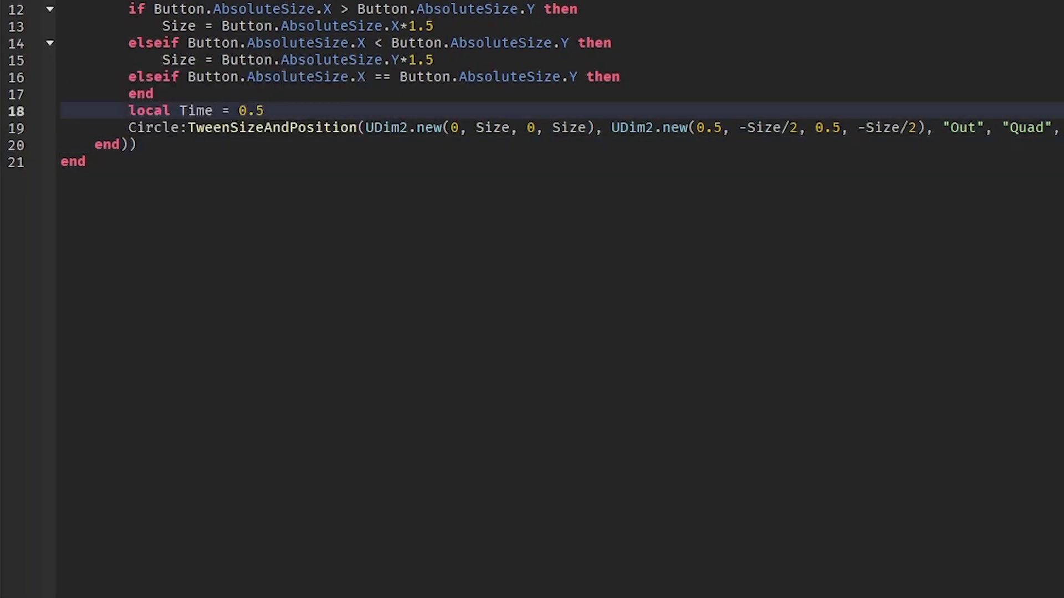
key("Down")
key("End")
key("Return")
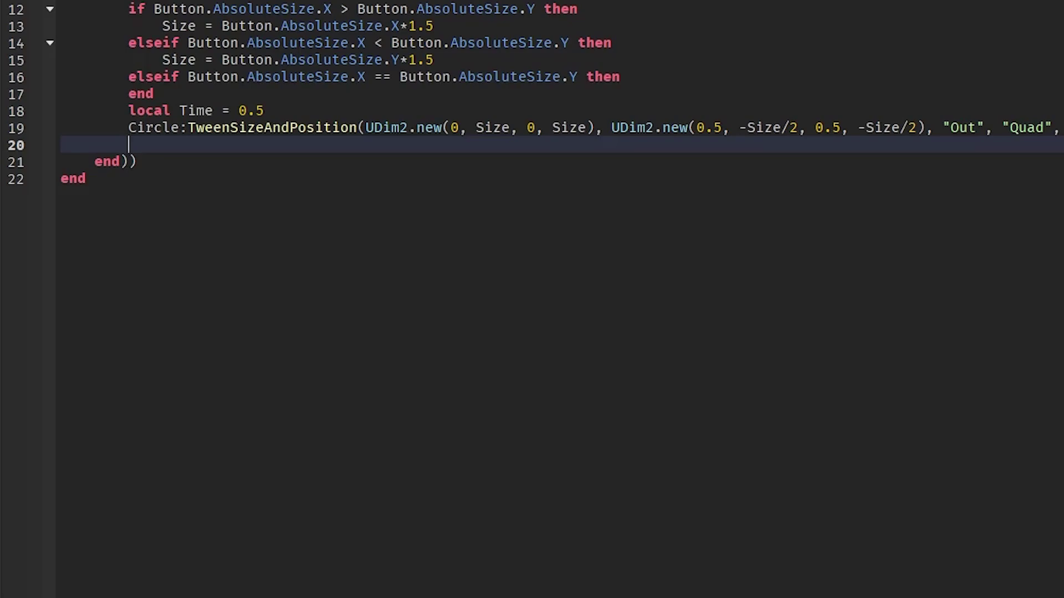
type("for")
type(" i = 1,")
type(" 10 do")
key("Return")
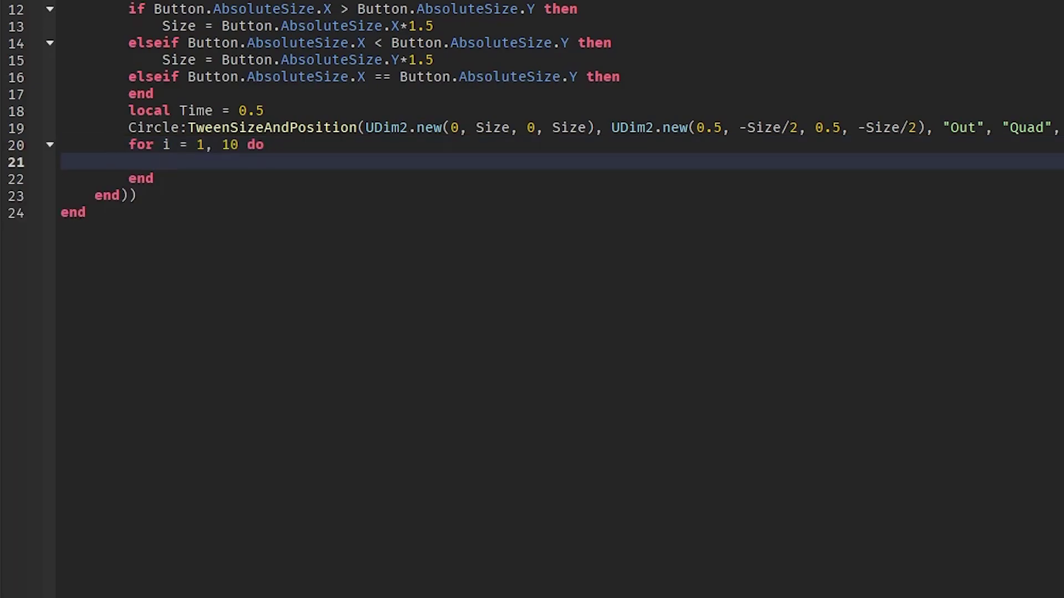
Inside the loop, increase Circle.ImageTransparency by 0.01 and wait(Time/10)
type("Circle.Image")
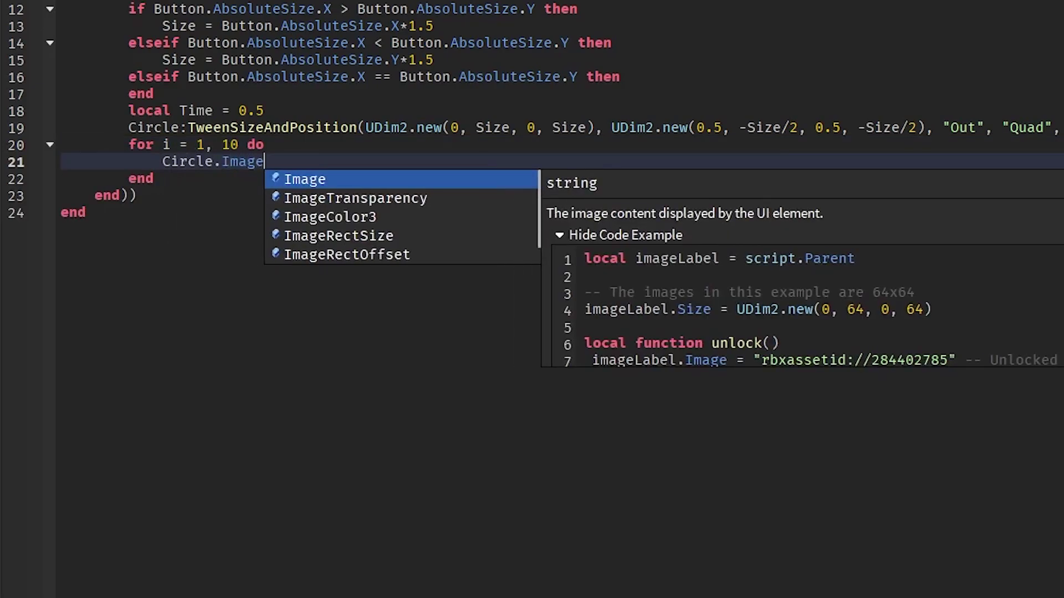
key("Down")
key("Tab")
type("+= 0")
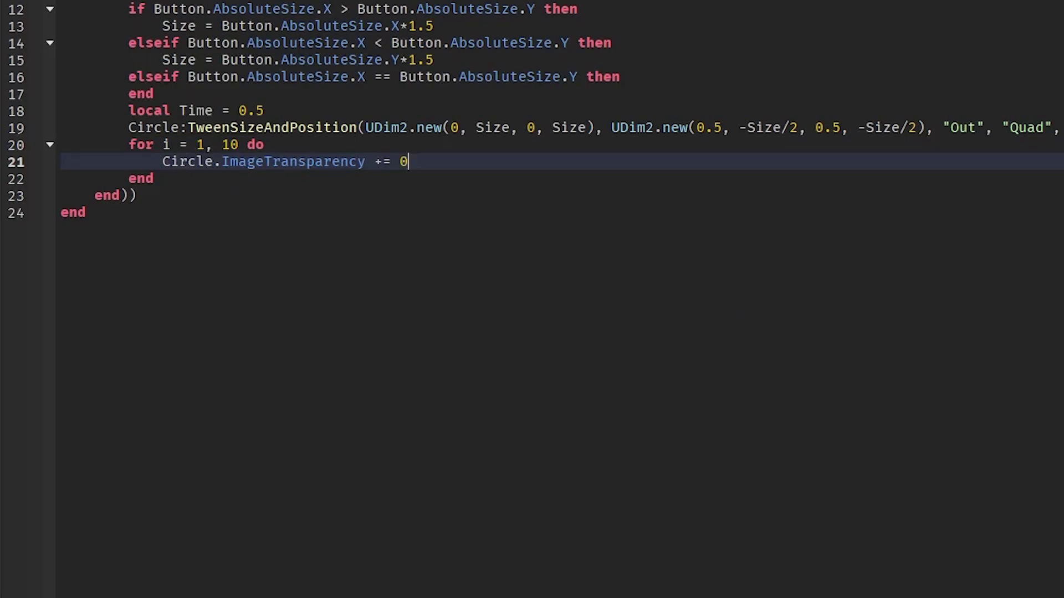
type(".01")
key("Return")
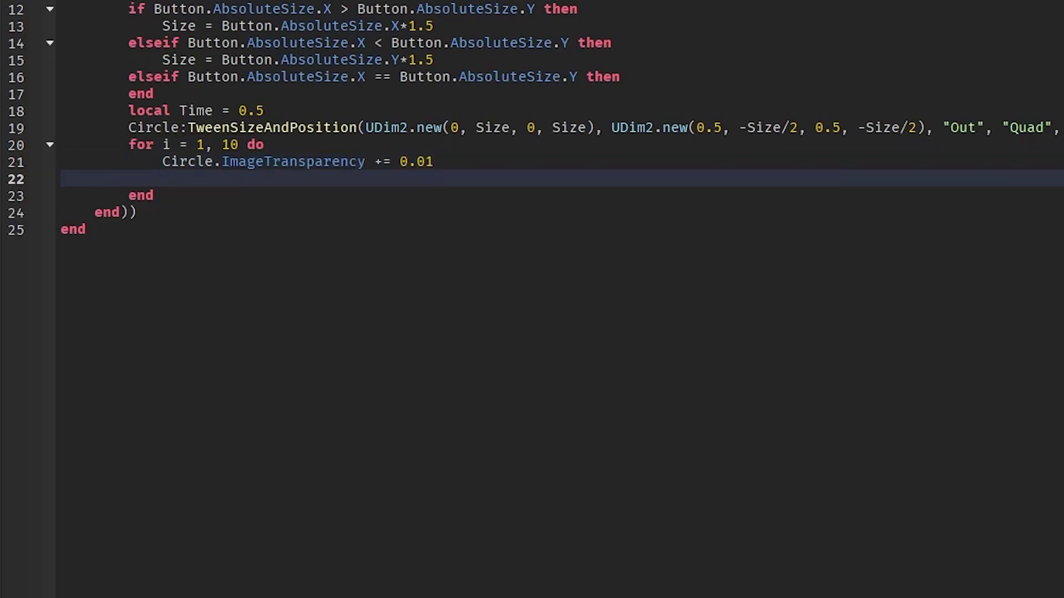
type("wait(Time/")
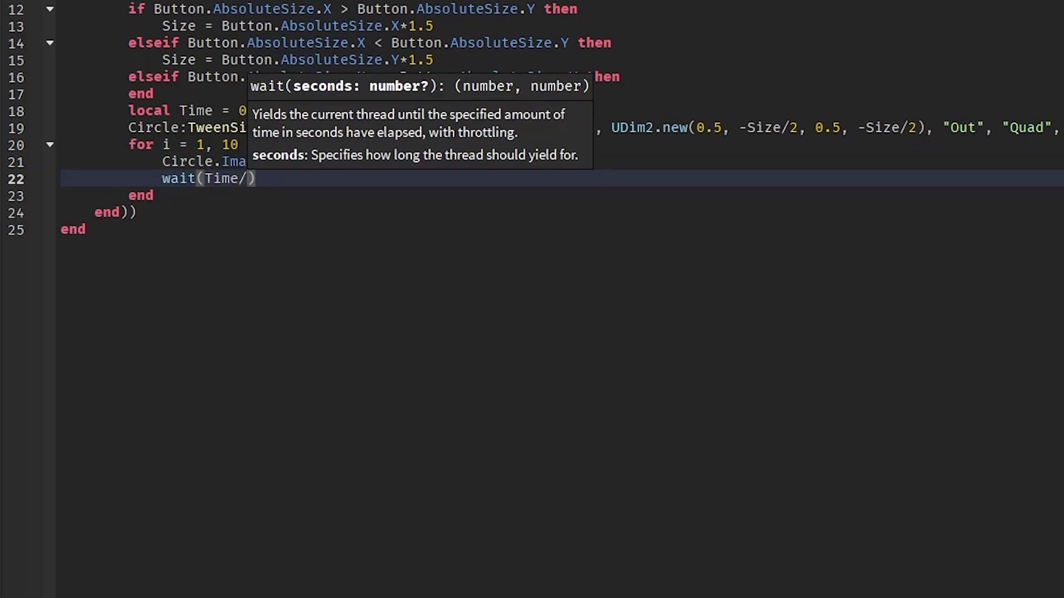
type("10")
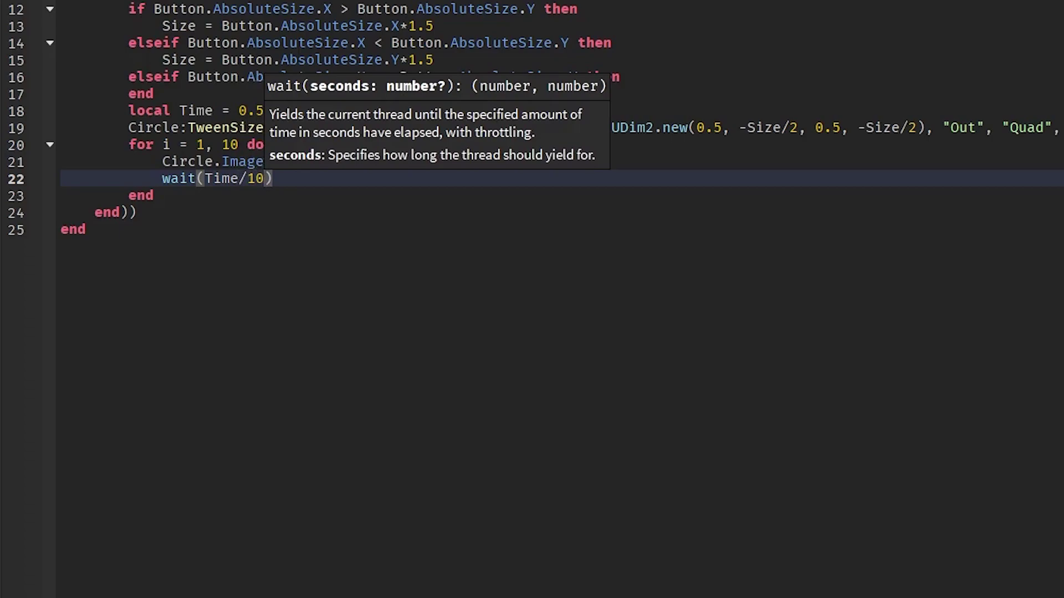
key("Down")
key("Down")
key("Down")
Keep Time at 0.5 and call Circle:Destroy() after the loop
left_click(256, 102)
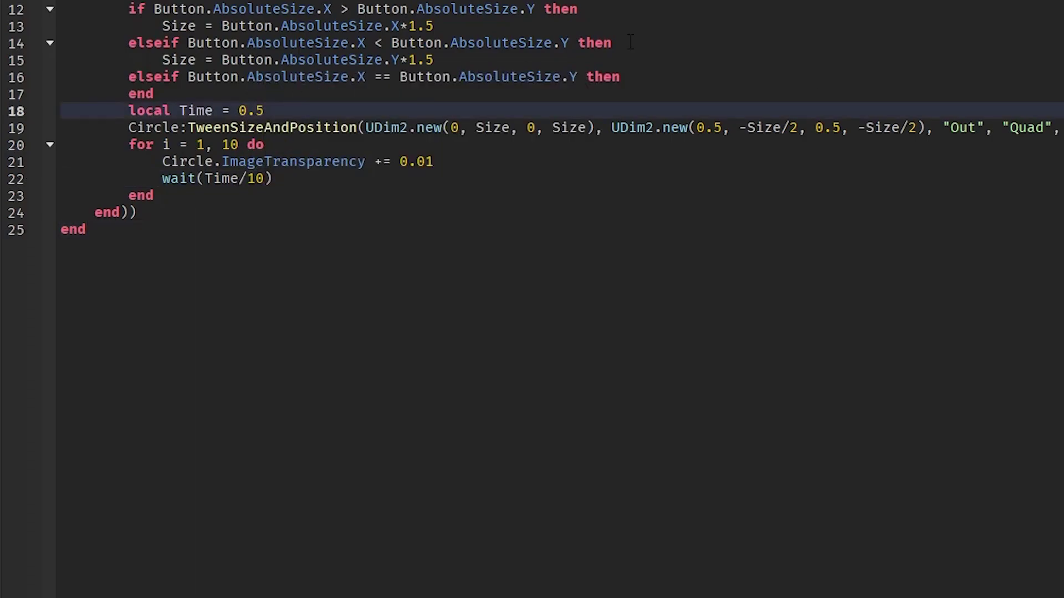
type("0")
key("BackSpace")
left_click(444, 344)
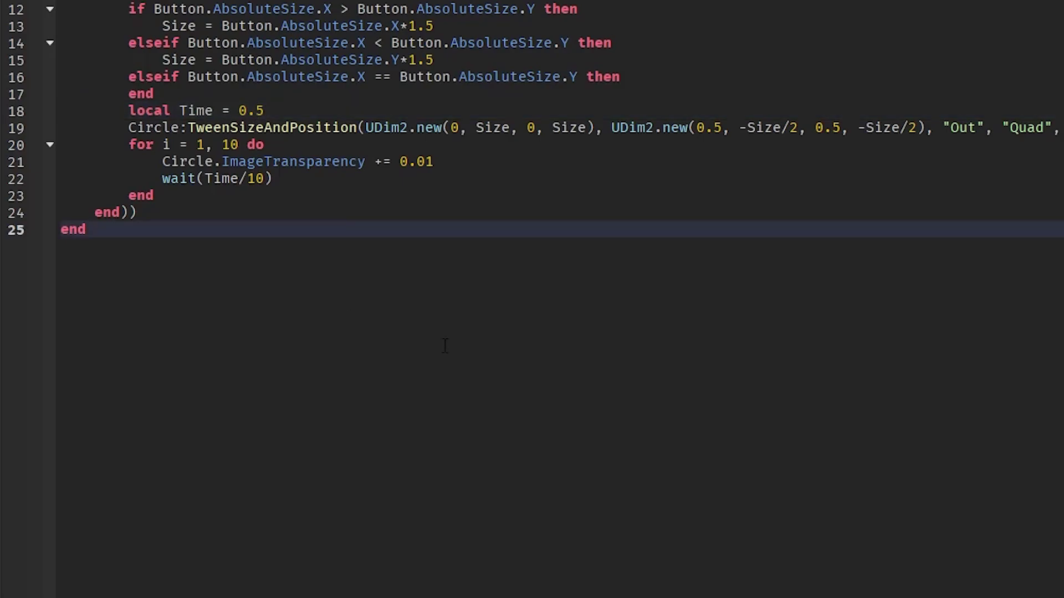
left_click(265, 200)
key("Return")
type("cir")
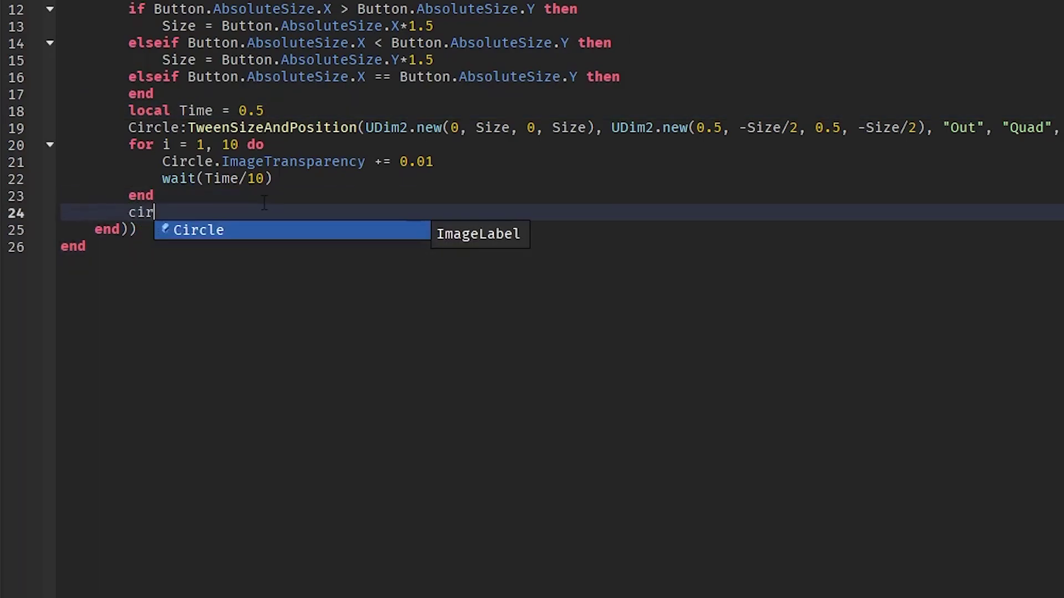
key("Tab")
type(":De")
key("Tab")
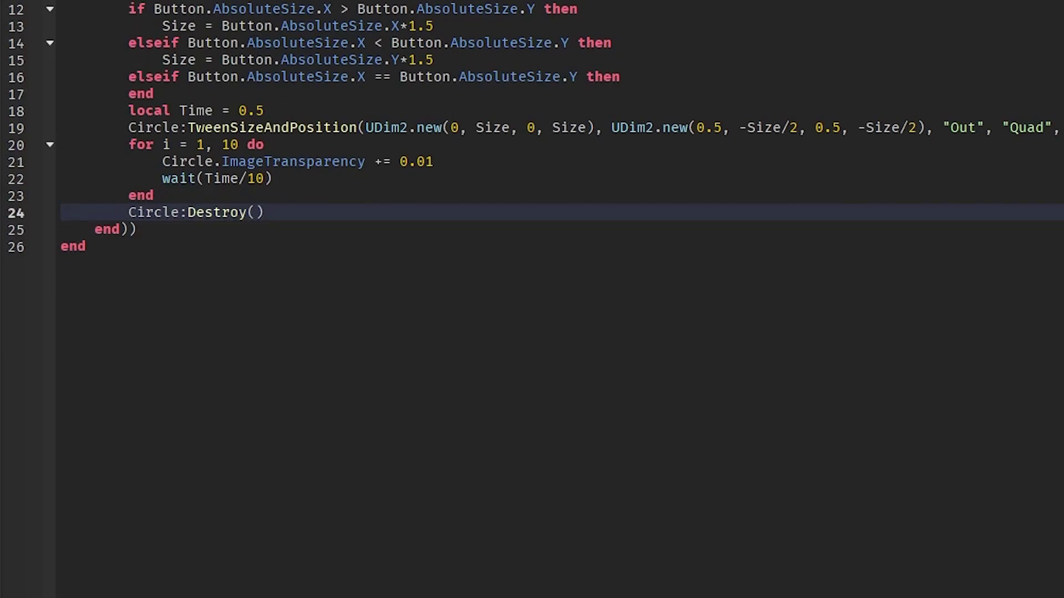
End the module with return Animation and review the finished function
left_click(243, 324)
key("Return")
key("Return")
type("return ")
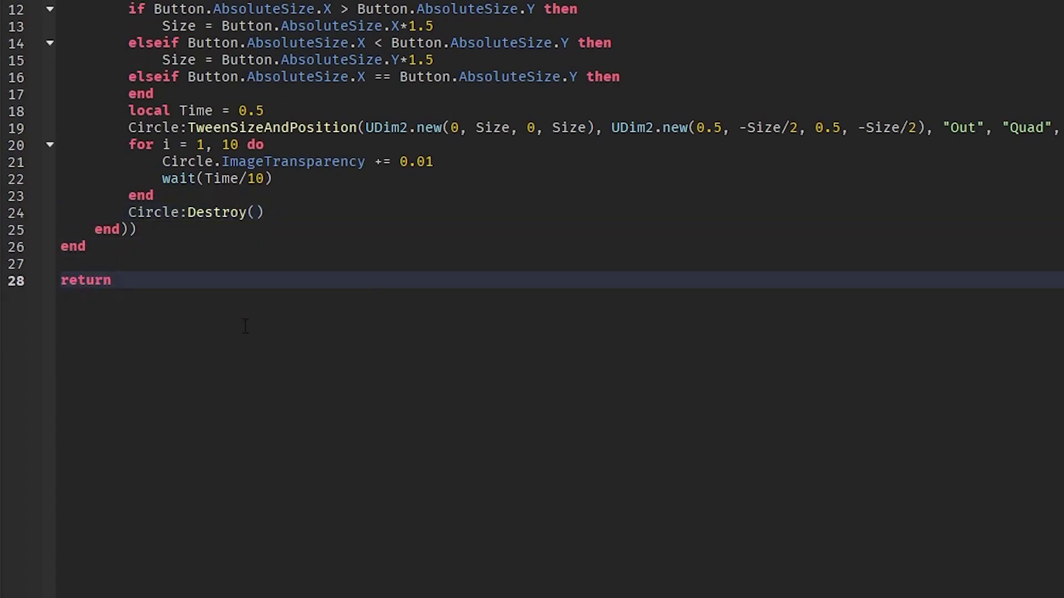
type("Ani")
key("BackSpace")
key("BackSpace")
key("BackSpace")
type("Ani")
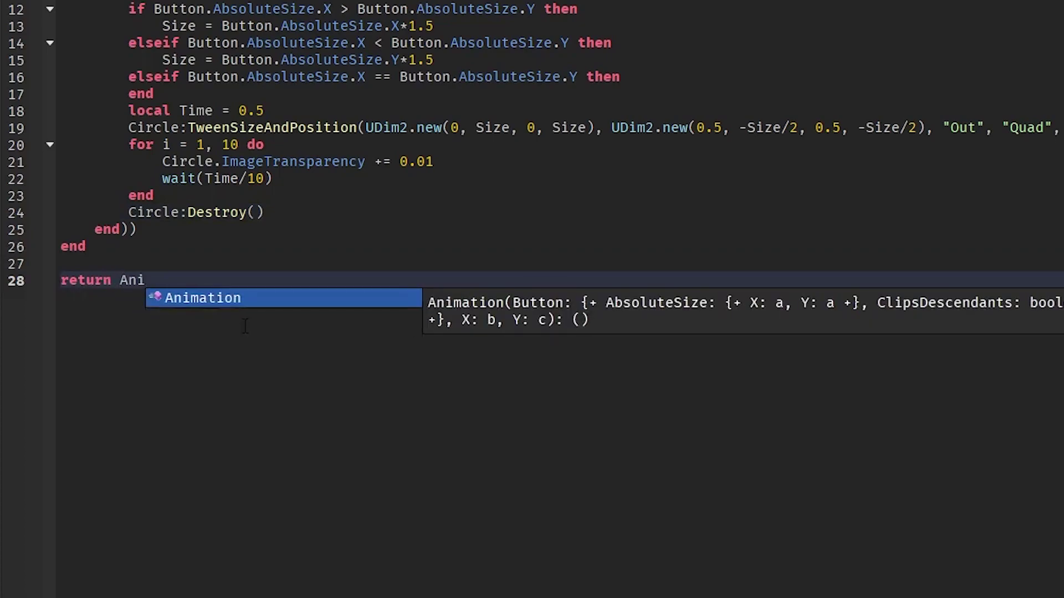
key("Tab")
key("Right")
key("BackSpace")
key("BackSpace")
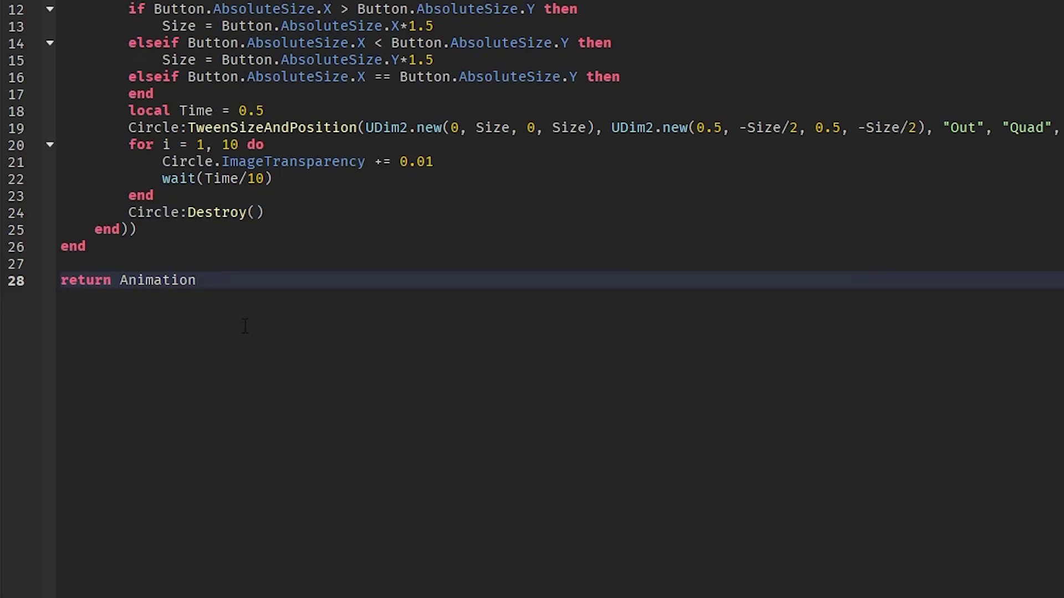
key("shift+Home")
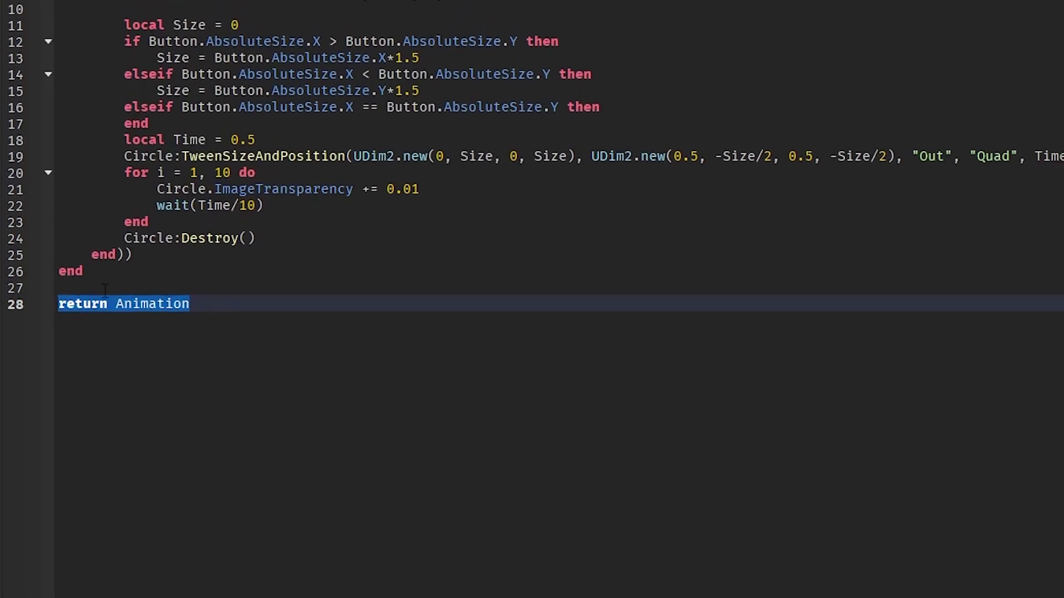
left_click(251, 464)
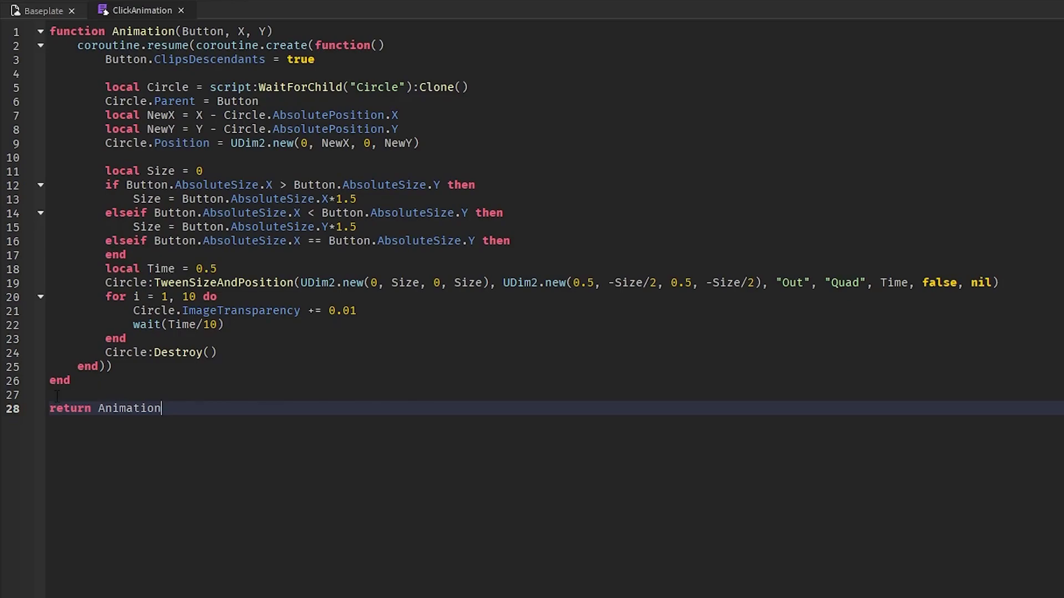
mouse_move(50, 31)
left_mouse_down()
mouse_move(112, 367)
mouse_move(70, 381)
left_mouse_up()
left_click(221, 408)
Add an empty LocalScript under the TextButton, clearing its placeholder print line
left_click(182, 12)
left_click(60, 224)
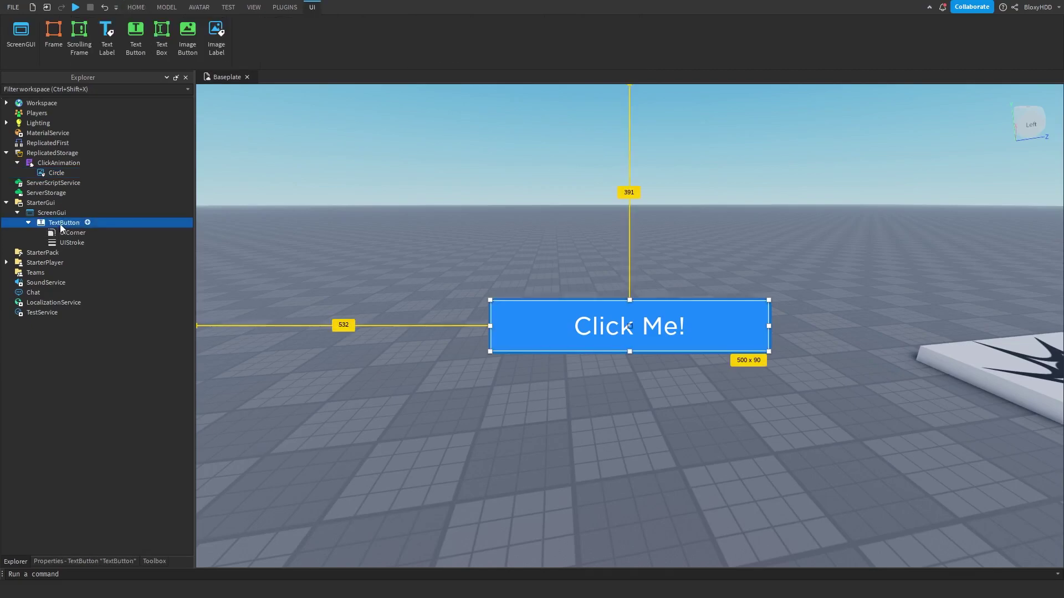
left_click(52, 272)
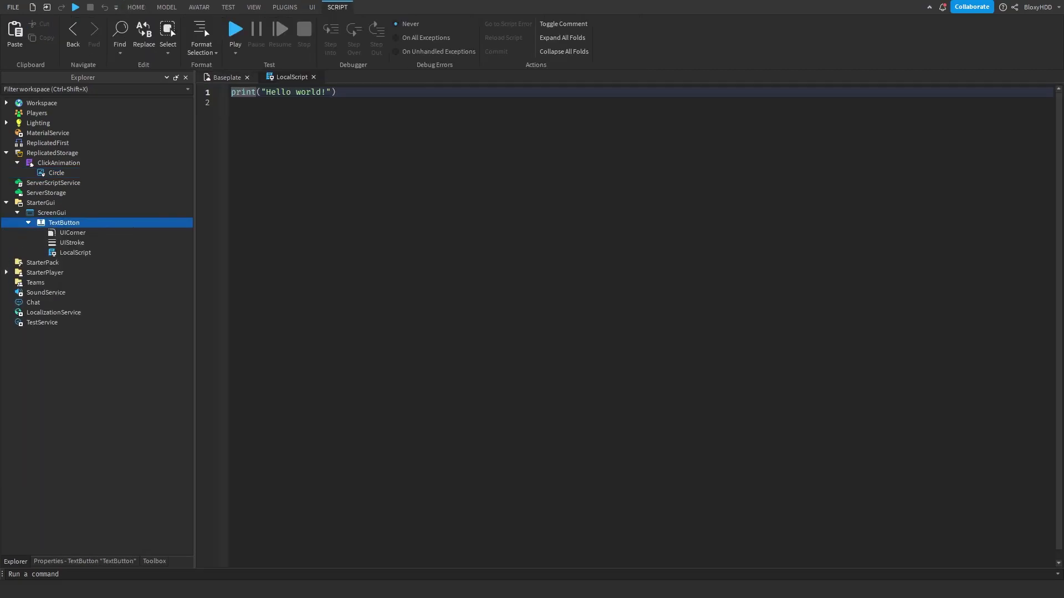
key("ctrl+a")
key("BackSpace")
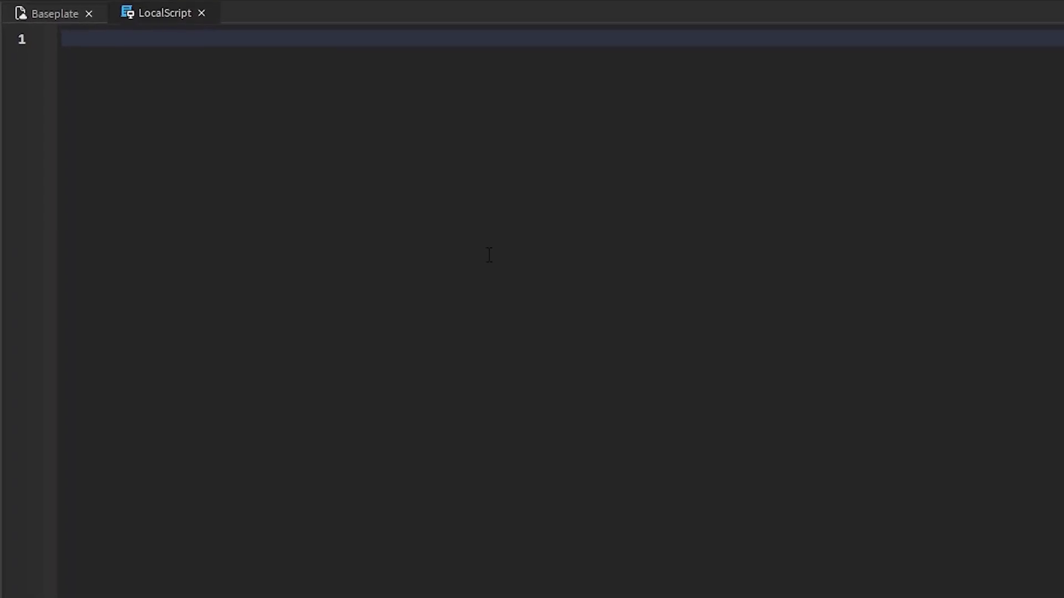
Write local Mouse = game.Players.LocalPlayer:GetMouse() as the first line
type("local Mouse = game.Players")
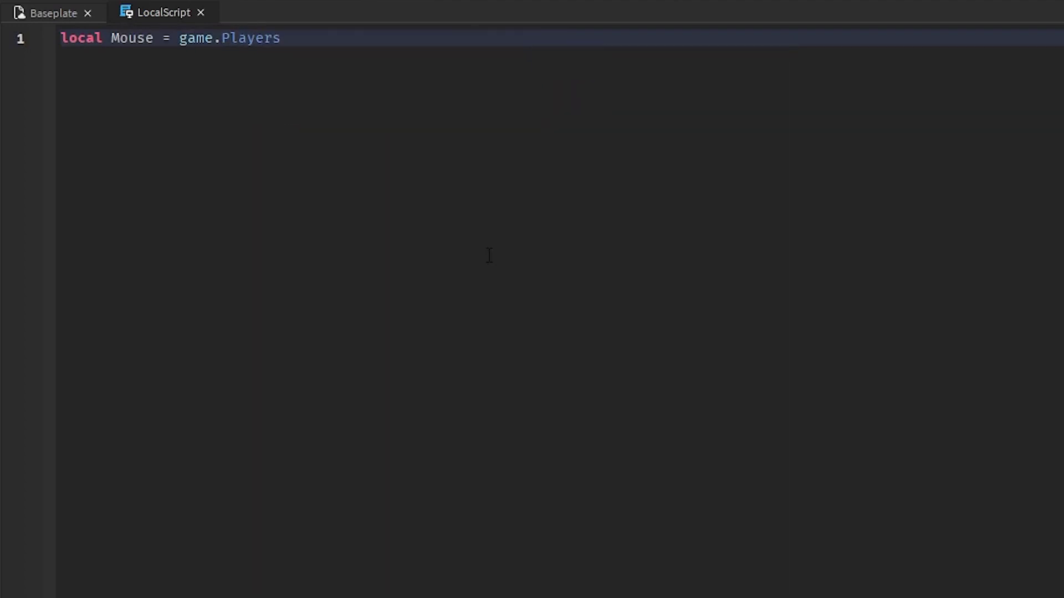
type(".Loc")
key("Tab")
type(":GET")
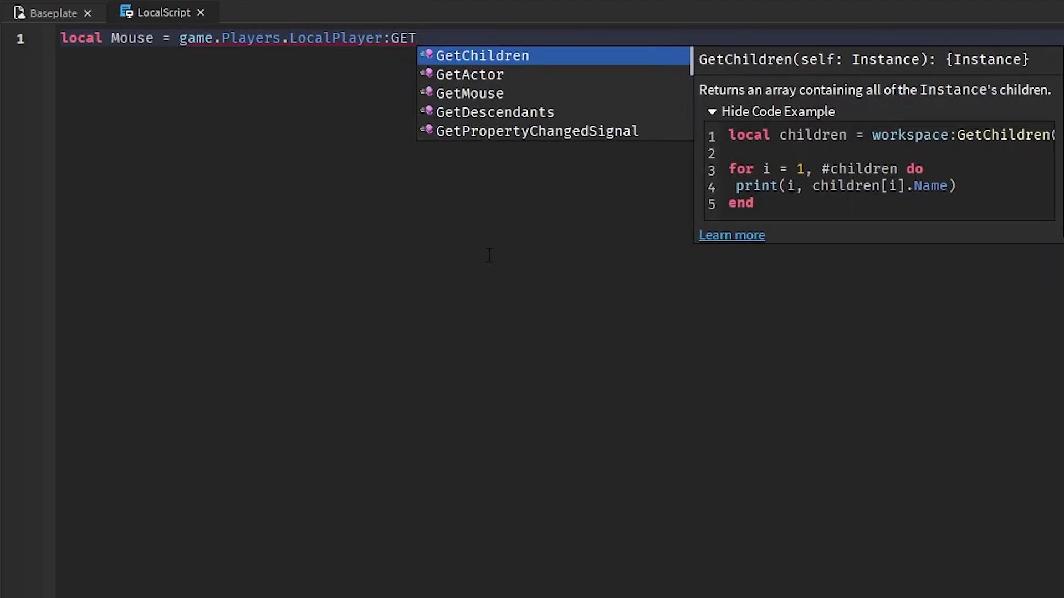
type("M")
key("Tab")
key("Return")
Add local Animation requiring ReplicatedStorage:WaitForChild("ClickAnimation") on line 2
type("l")
key("Tab")
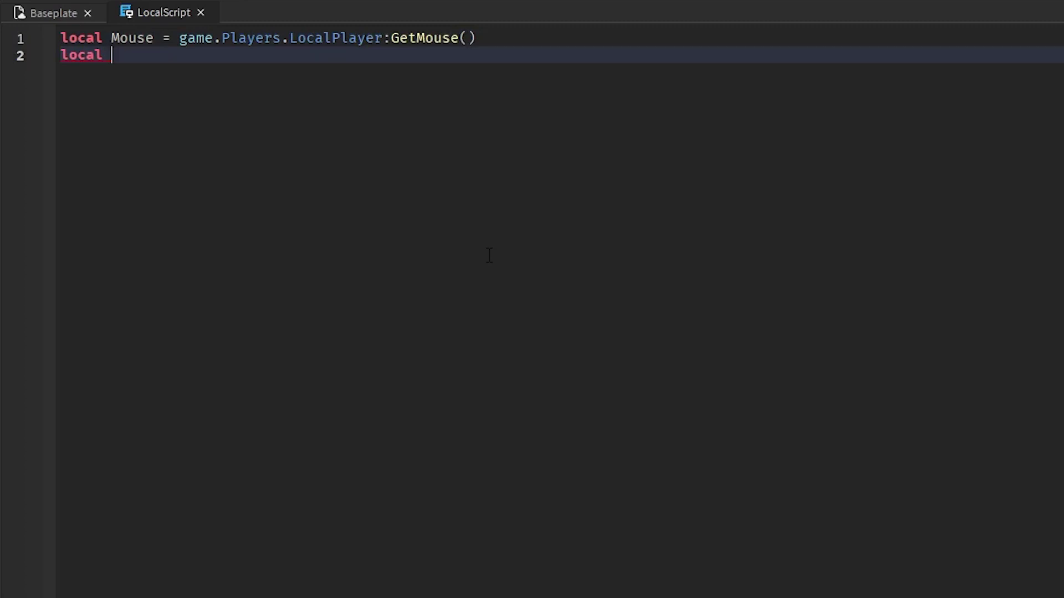
type("Cl")
key("BackSpace")
key("BackSpace")
type("Animation ")
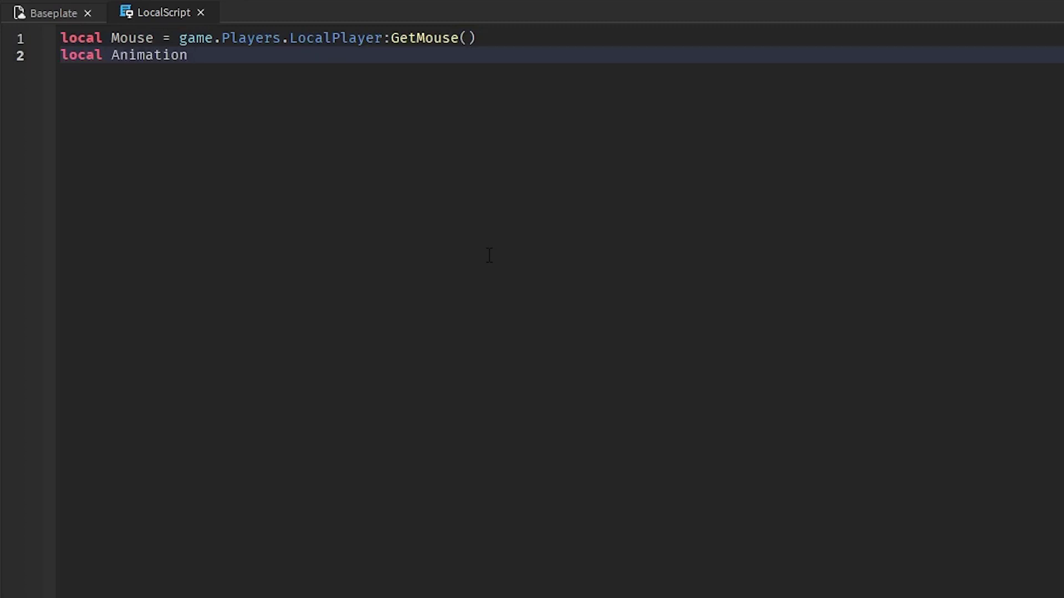
type("req")
key("Tab")
type("(game")
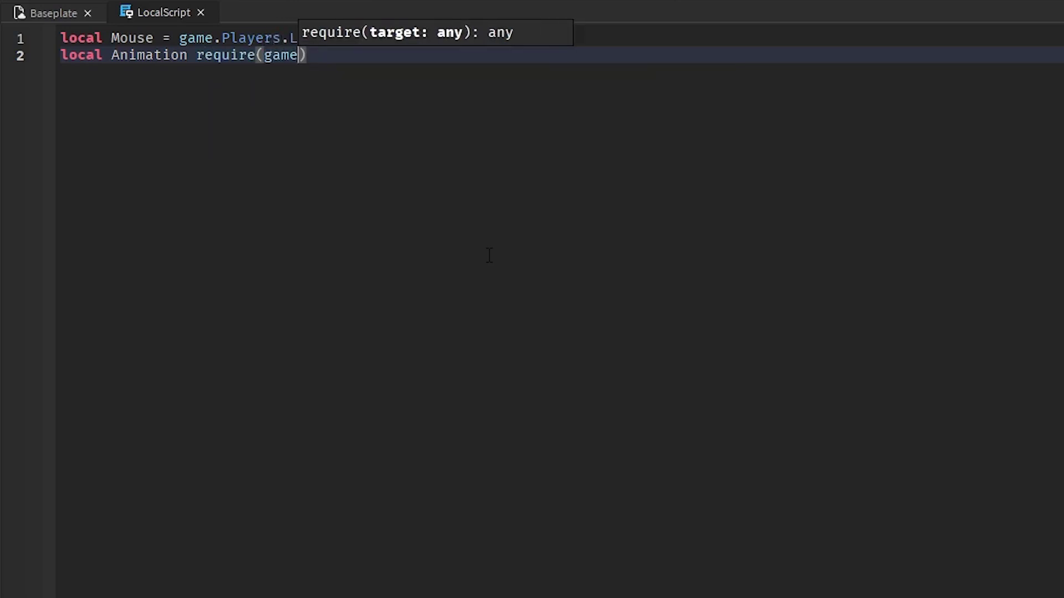
type(".re")
key("Tab")
type(":WA")
key("Tab")
type("(\"")
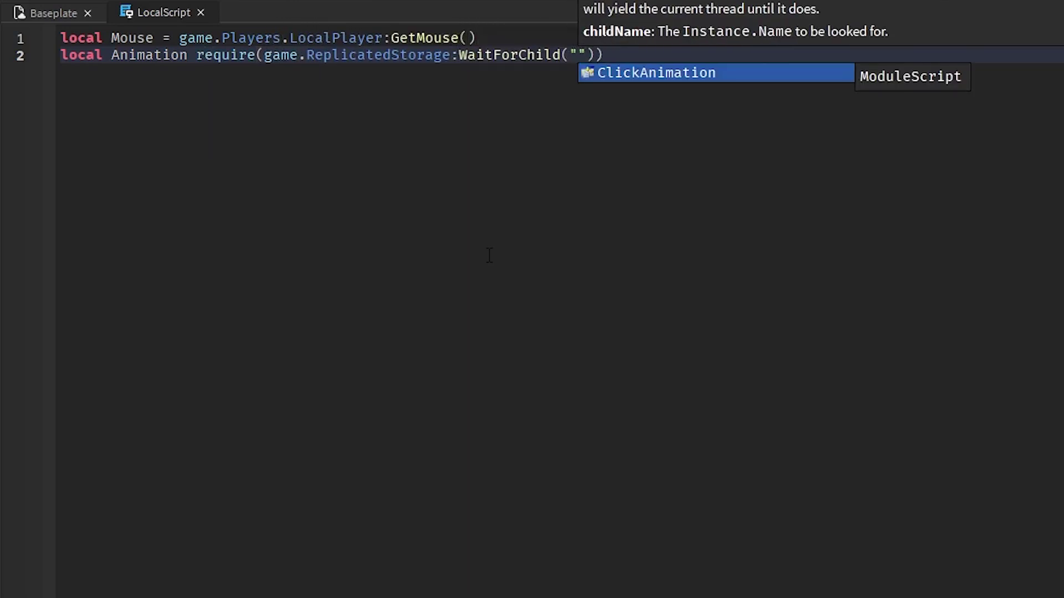
key("Tab")
key("End")
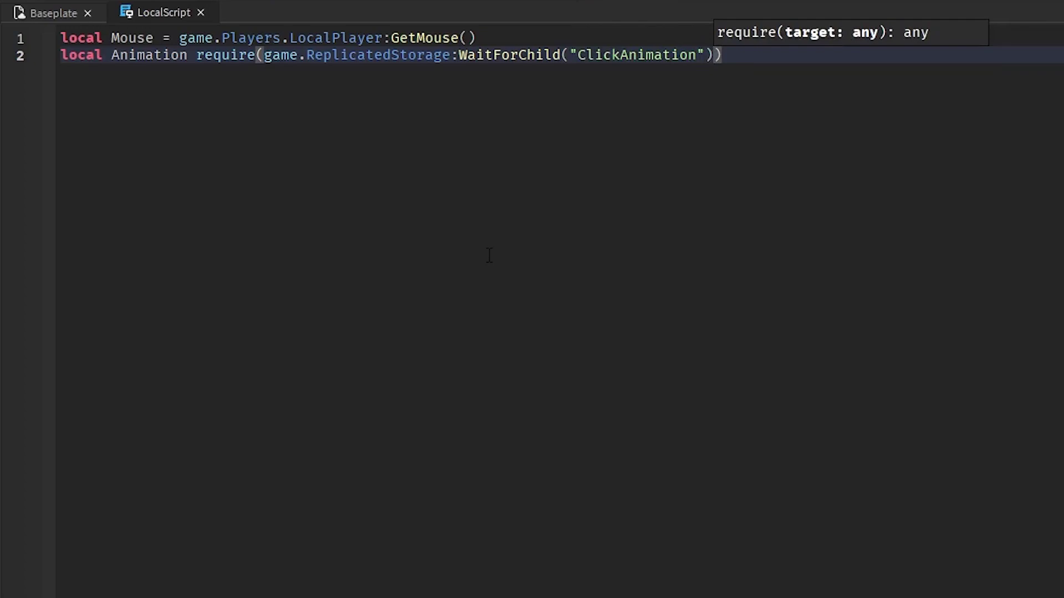
Start a script.Parent.MouseButton1Down:Connect(function() click handler
key("Return")
key("Return")
type("script.Parent")
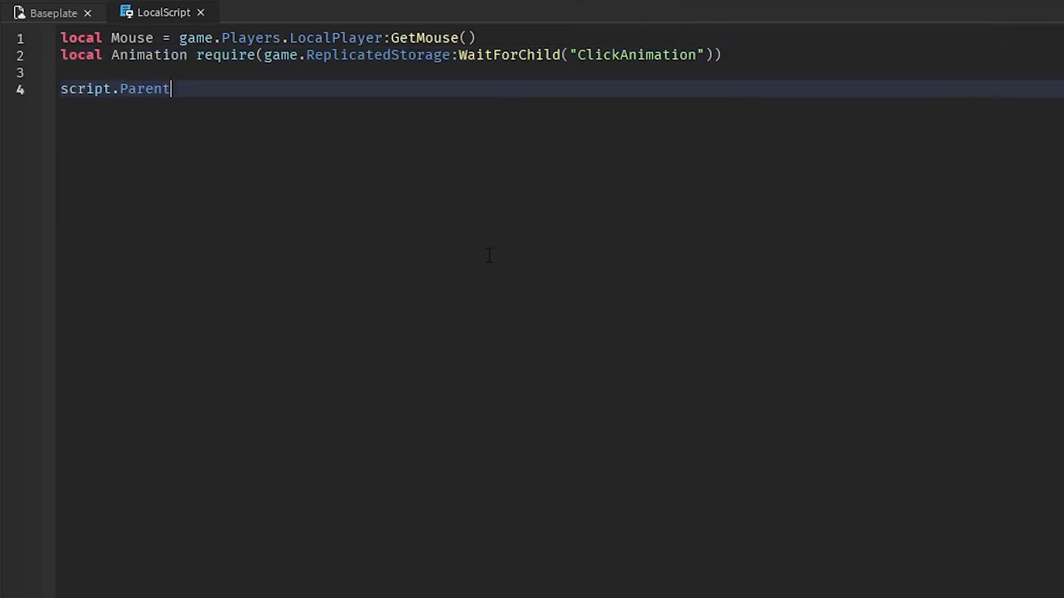
type(".Mou")
key("Tab")
type(":Connect(function")
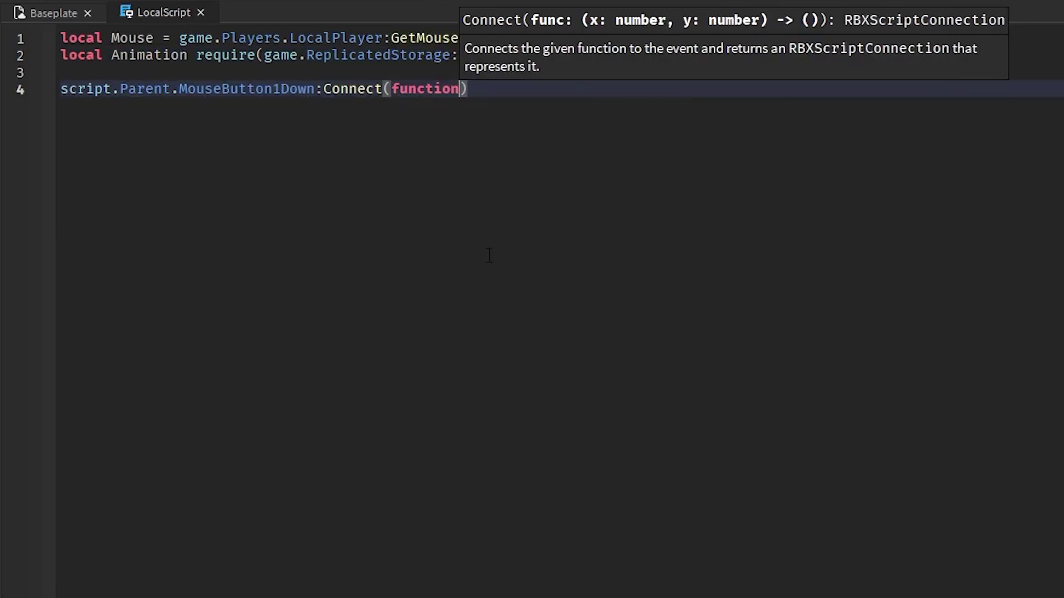
type("()")
key("Return")
Call Animation(script.Parent, Mouse.X, Mouse.Y) inside the click handler
type("coi")
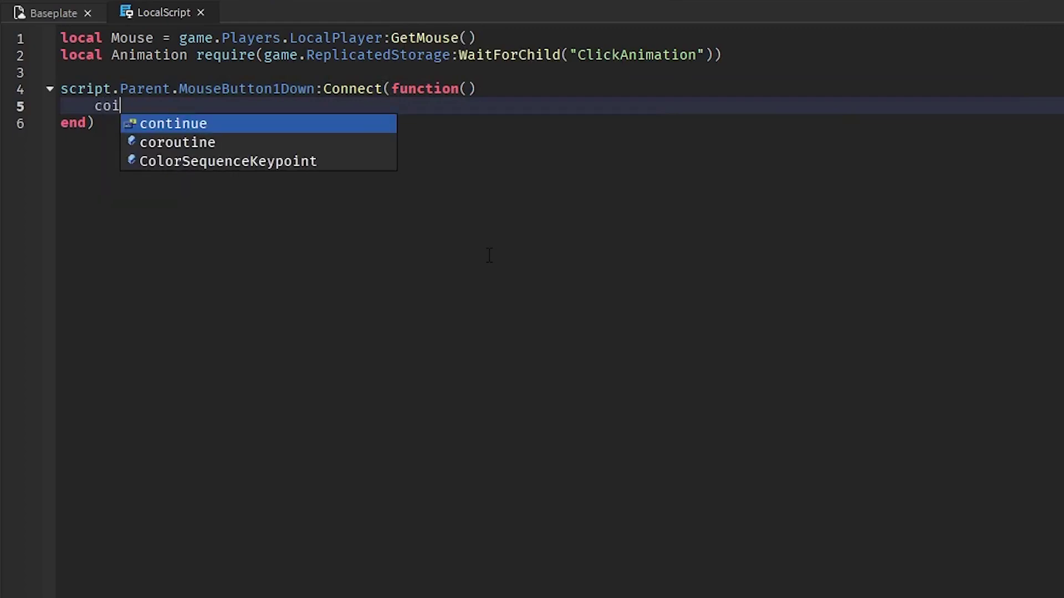
type("r")
key("BackSpace")
key("BackSpace")
key("BackSpace")
key("BackSpace")
type("a")
key("Tab")
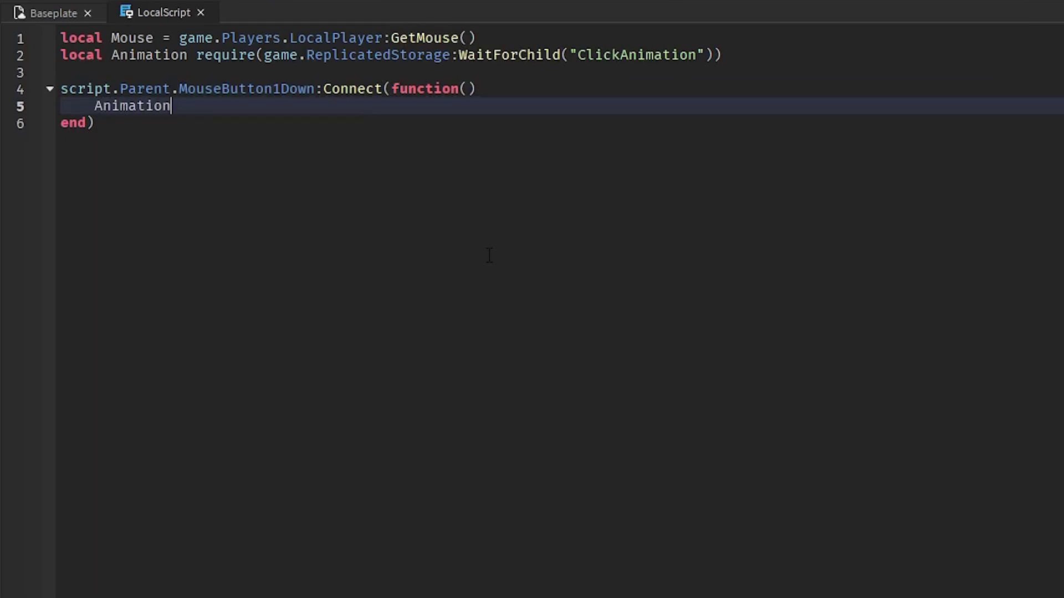
type("(script.Parent,")
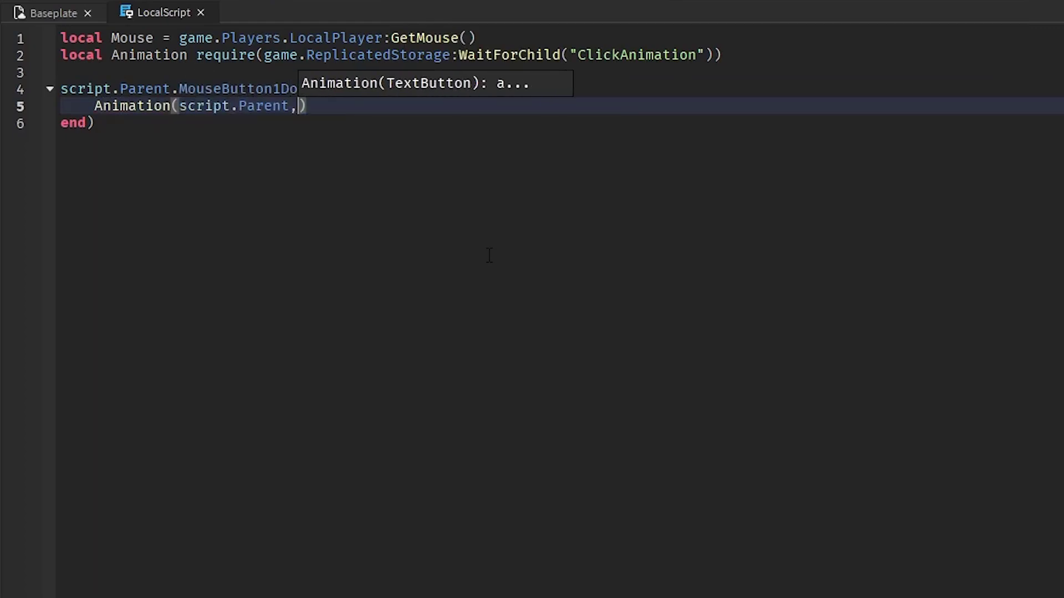
type(" MOU")
key("BackSpace")
key("BackSpace")
type("ouse.X,")
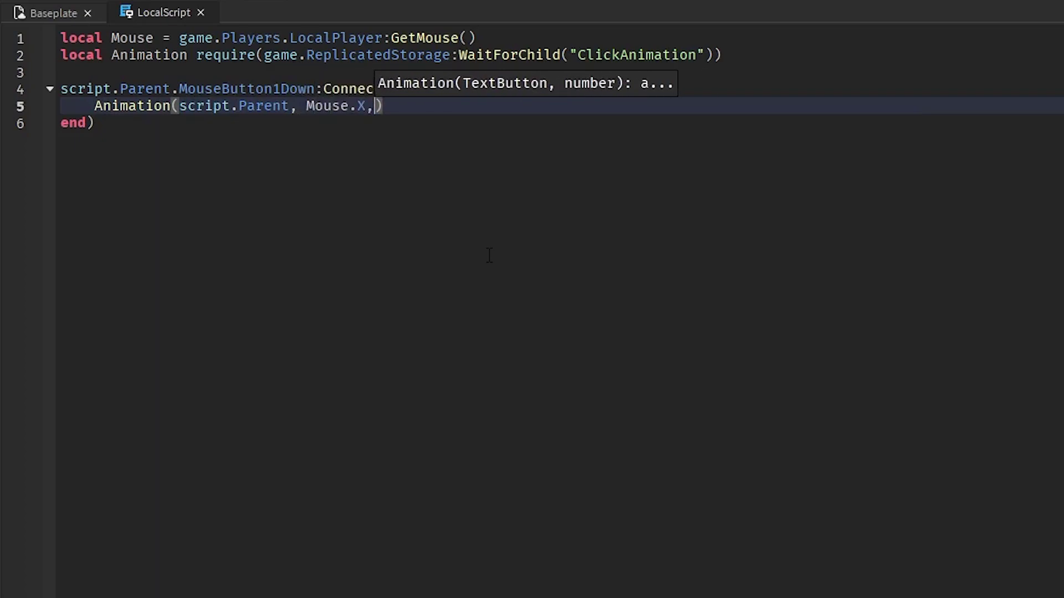
type(" MOu")
key("Tab")
type(".Y")
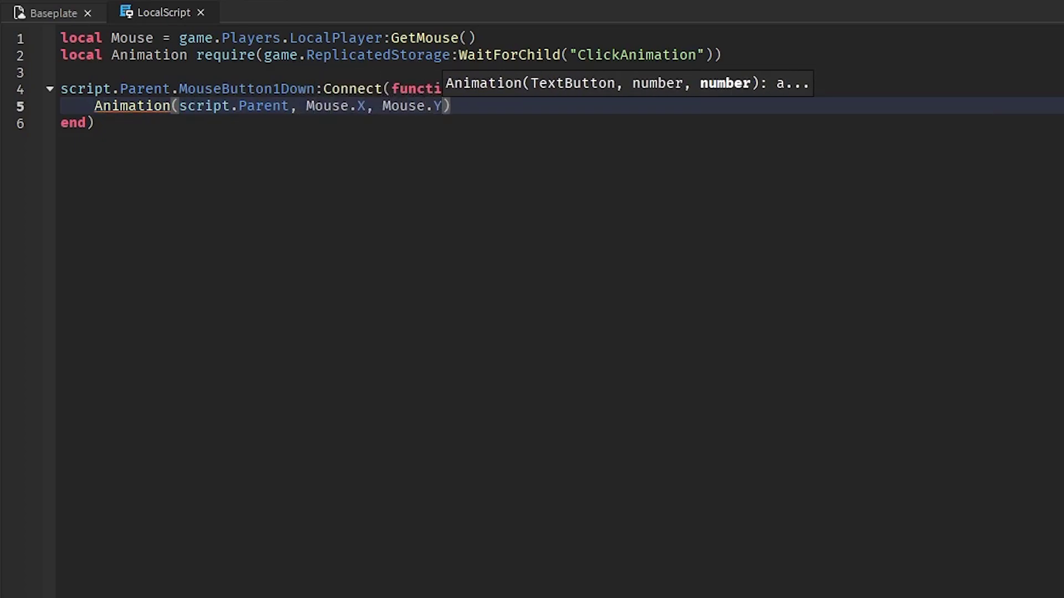
Insert the missing = before require on line 2
left_click(188, 191)
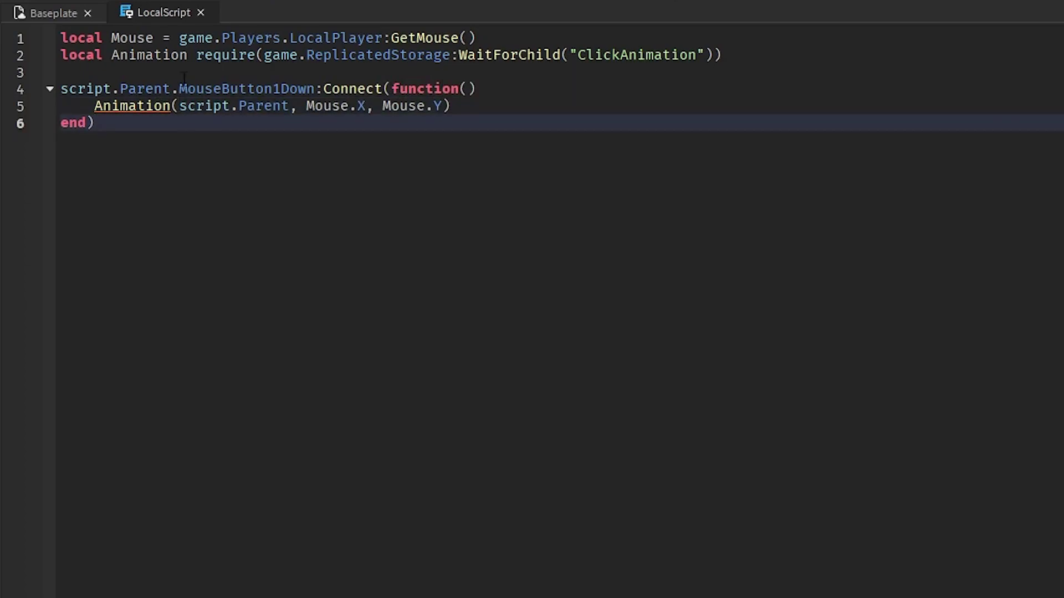
left_click_drag(196, 54, 259, 57)
type("=")
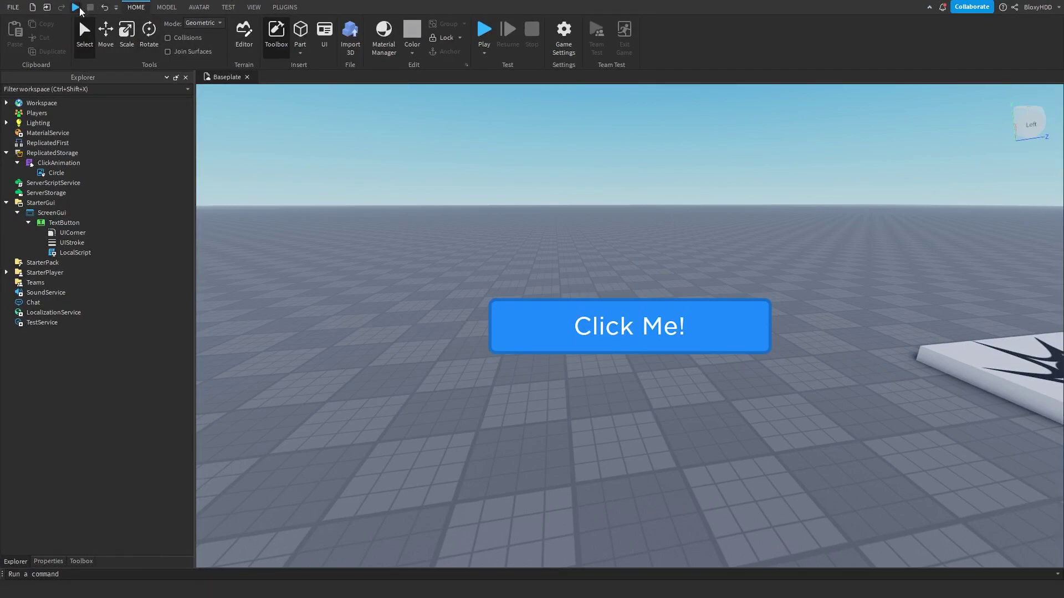
Playtest the game, walk the character around and press the Click Me! button
left_click(76, 7)
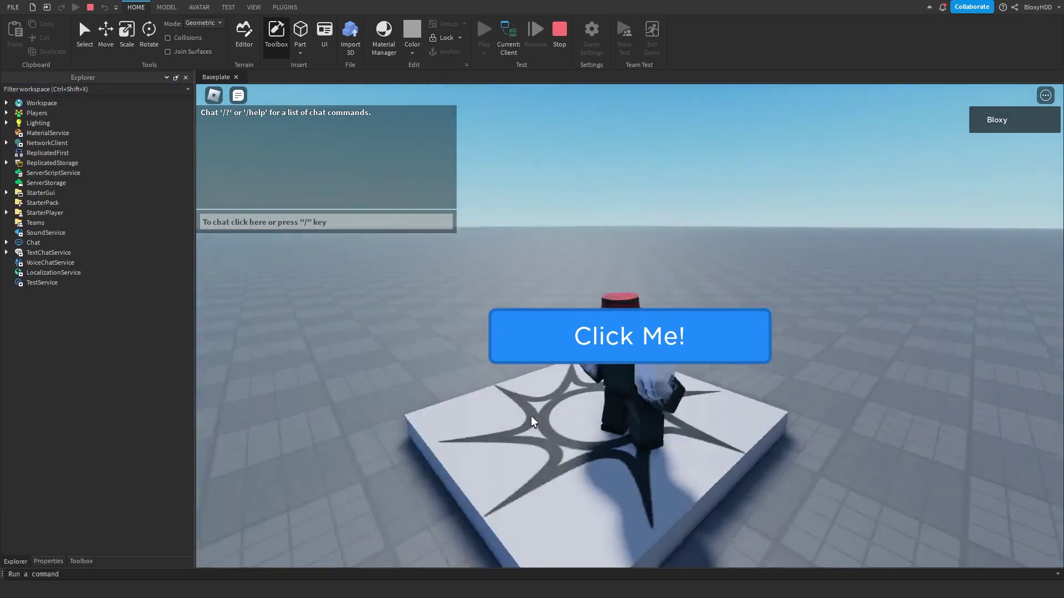
key("w")
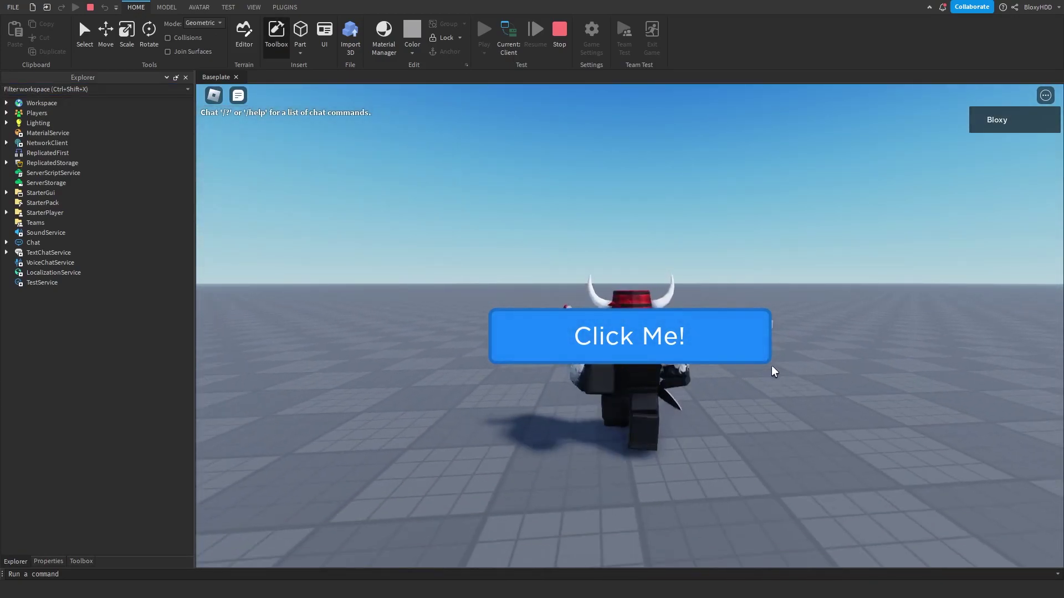
key("s")
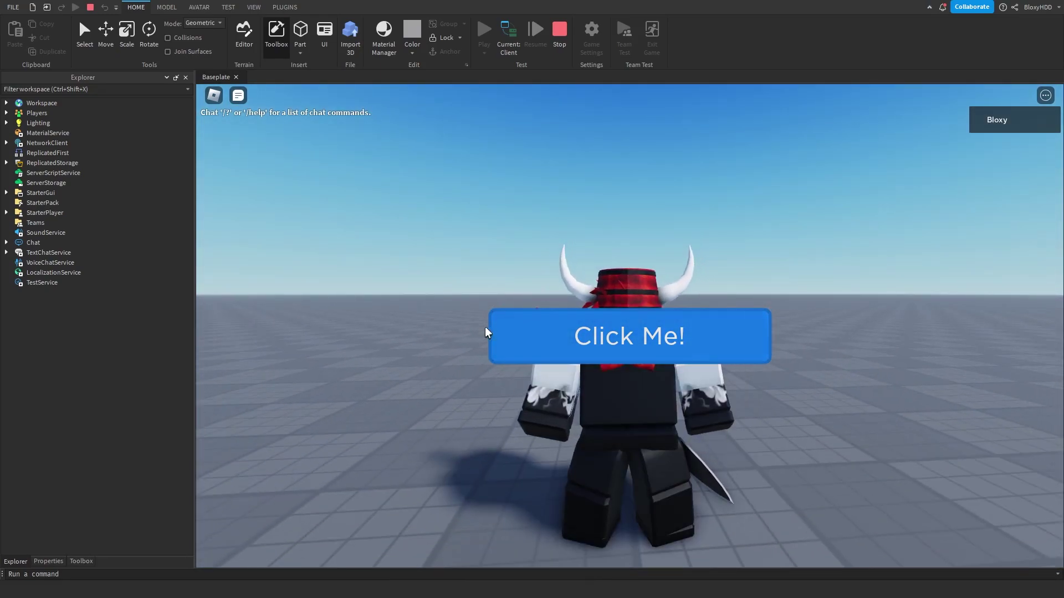
left_click(488, 333)
Expand Players > player > PlayerGui > ScreenGui in the Explorer to reveal the TextButton
left_click(7, 113)
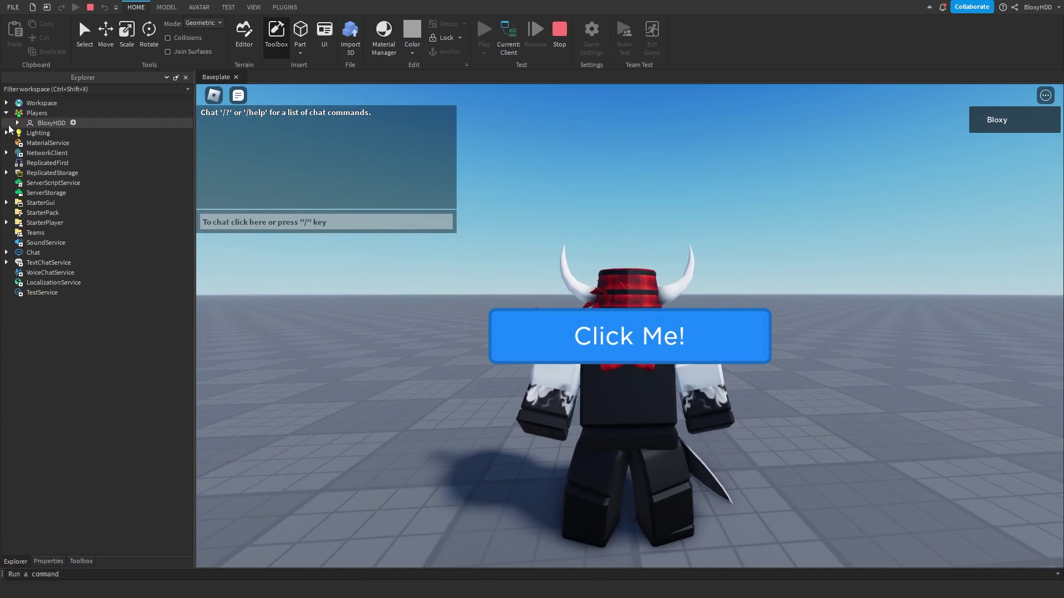
left_click(28, 154)
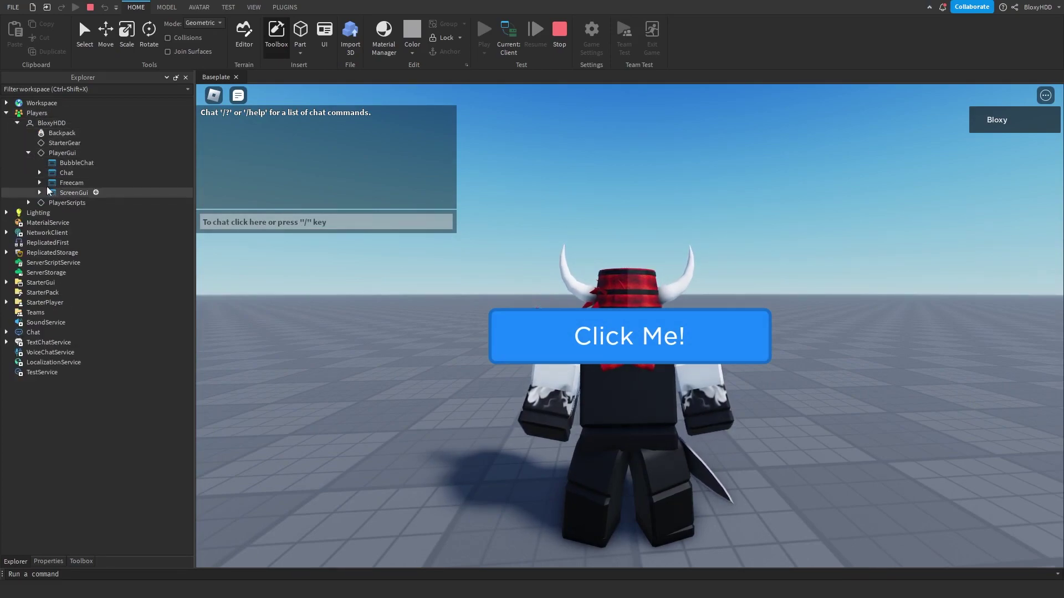
left_click(43, 193)
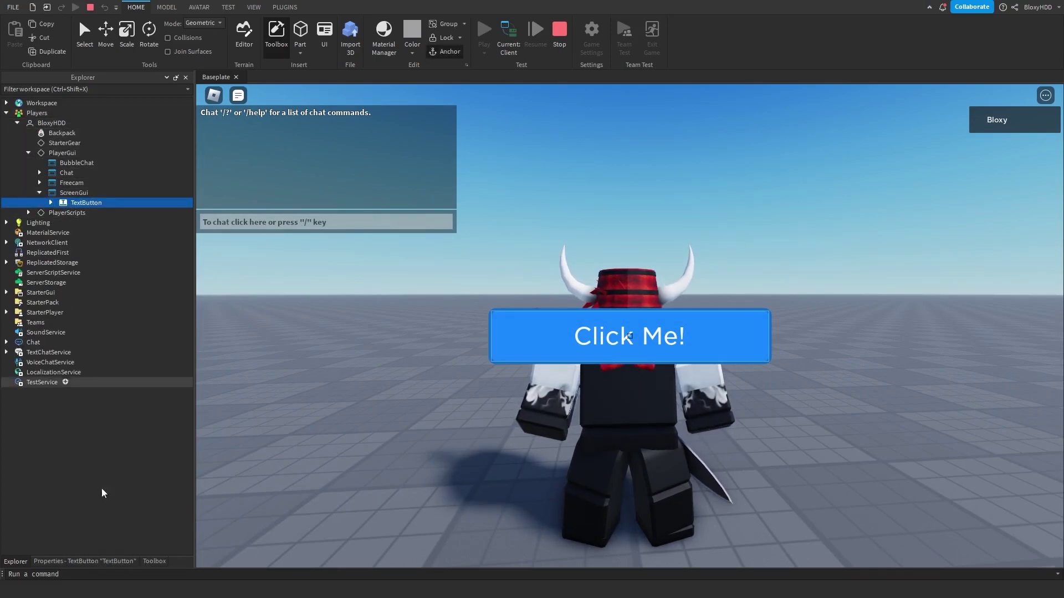
Set the running TextButton's Size to {1,0},{1,0} so it fills the screen
left_click(72, 561)
left_click(22, 400)
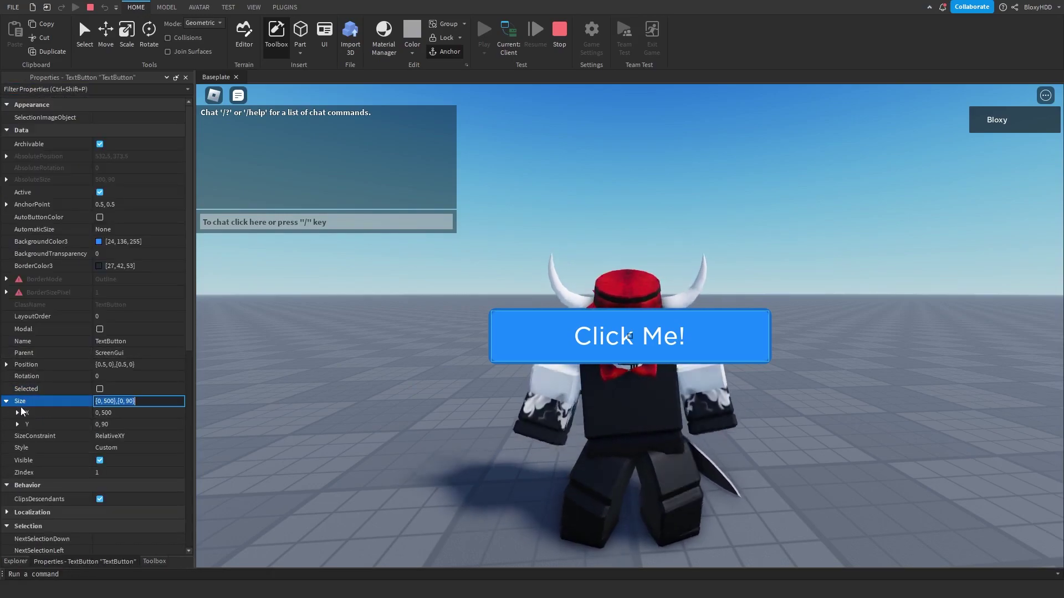
left_click(17, 424)
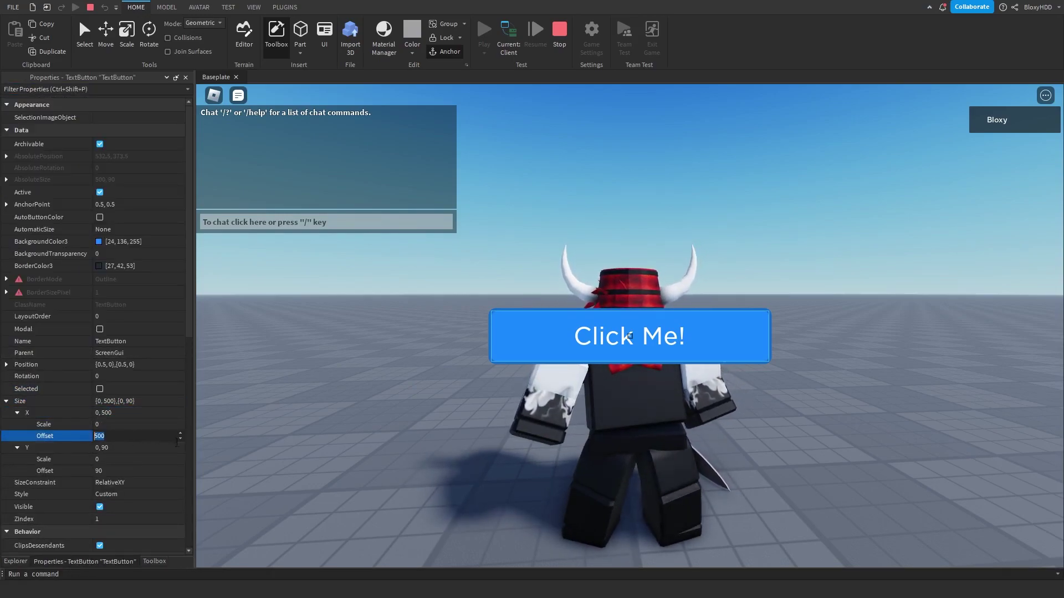
left_click(137, 424)
type("1")
left_click(118, 461)
type("1, ")
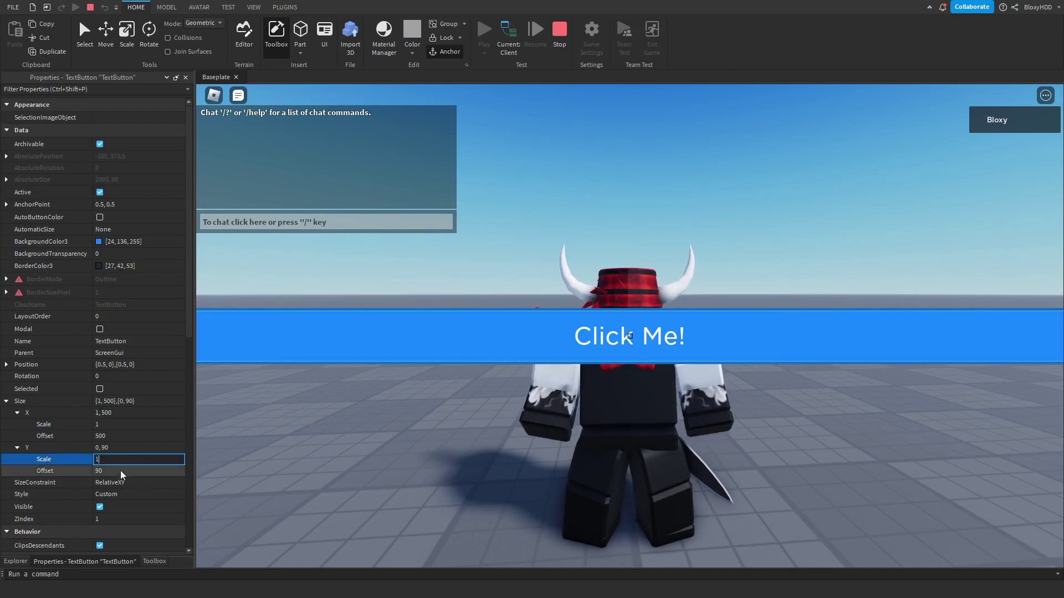
type("0")
key("Return")
left_click(122, 435)
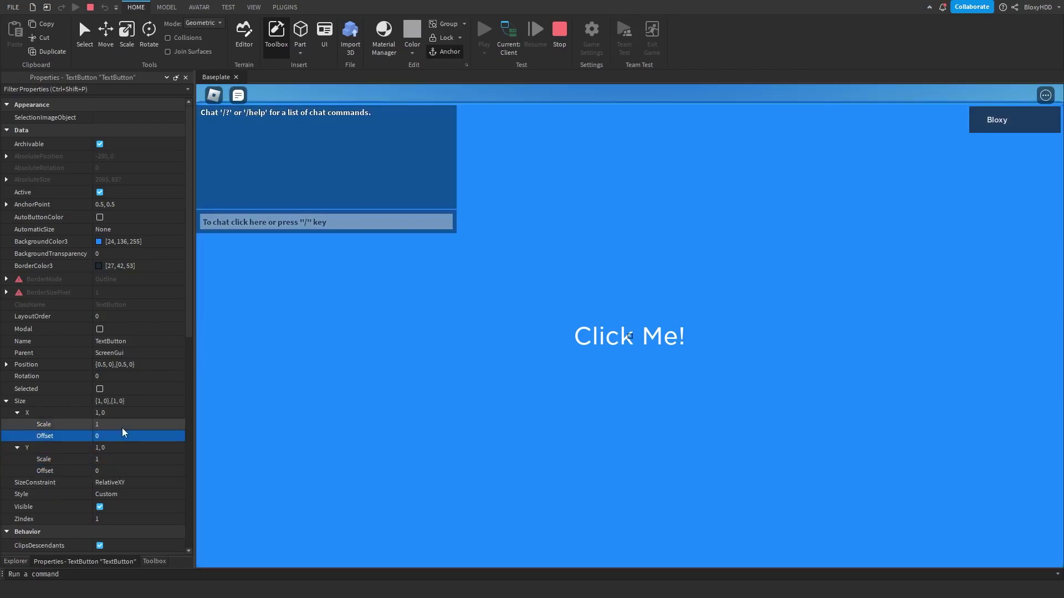
type("0")
key("Return")
left_click(583, 396)
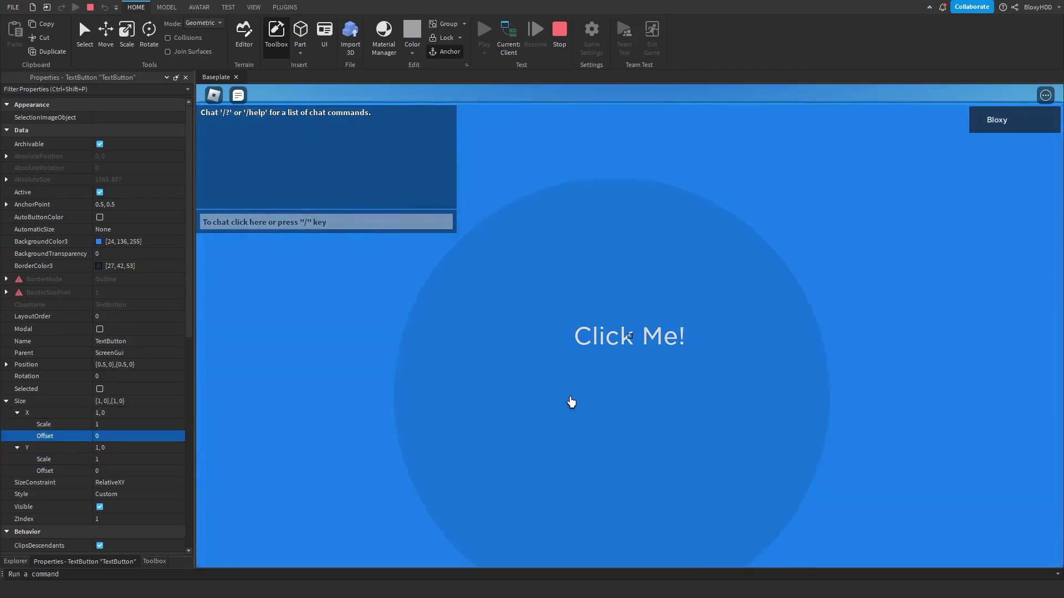
Enable IgnoreGuiInset on the ScreenGui so the button covers the top bar
left_click(15, 561)
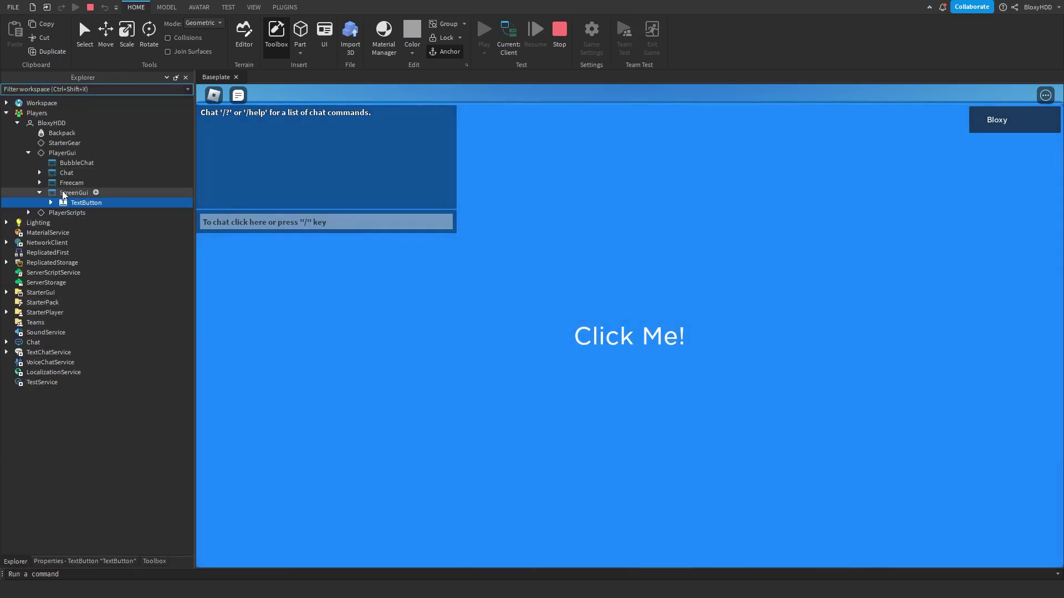
left_click(63, 193)
left_click(82, 561)
left_click(104, 201)
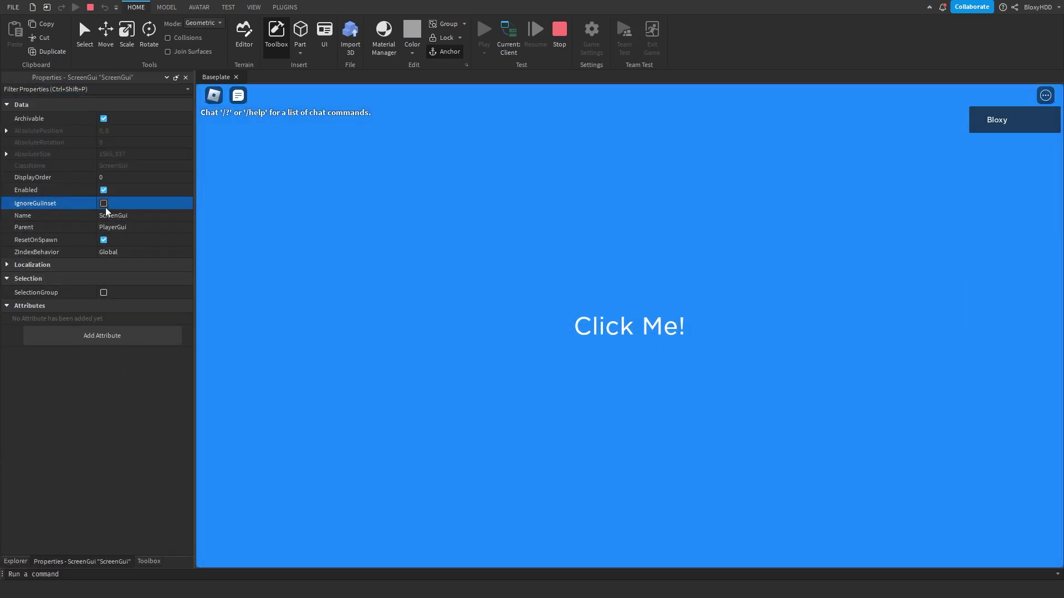
Click the full-screen button at various spots to spawn ripple circles
left_click(527, 339)
left_click(415, 487)
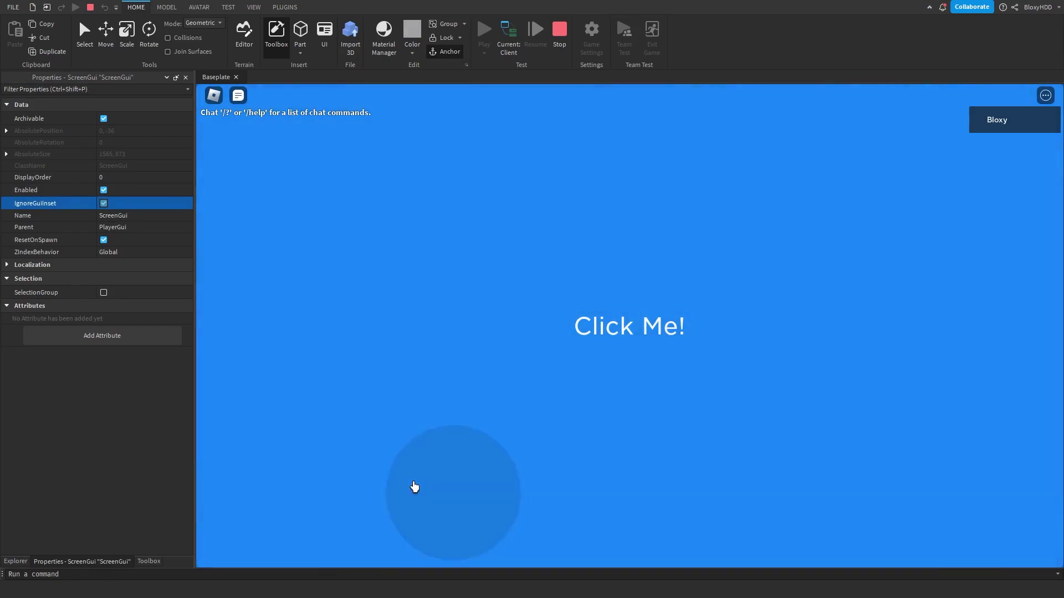
left_click(381, 413)
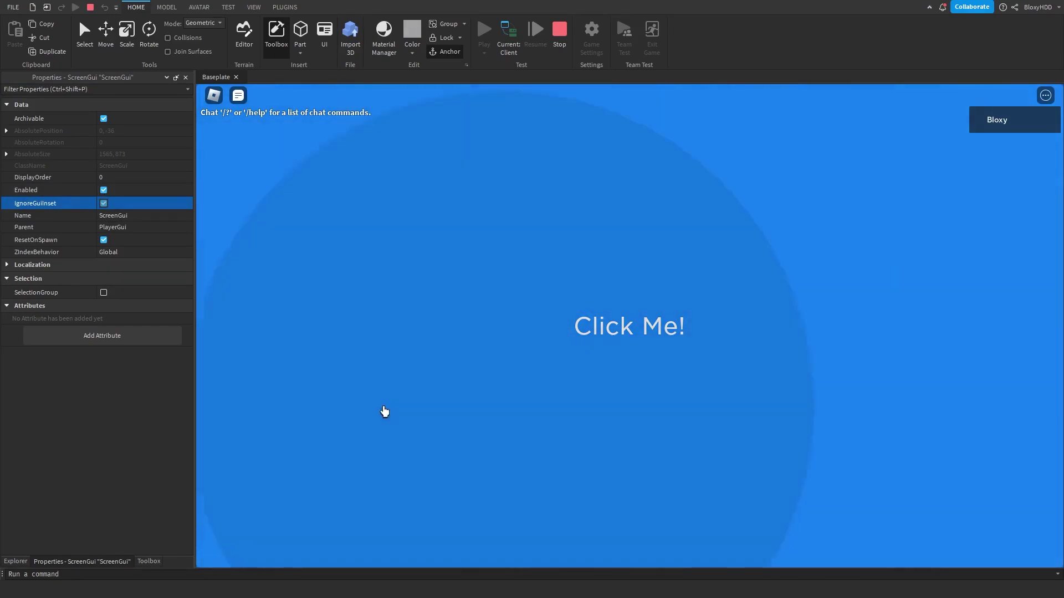
left_click(717, 366)
left_click(417, 452)
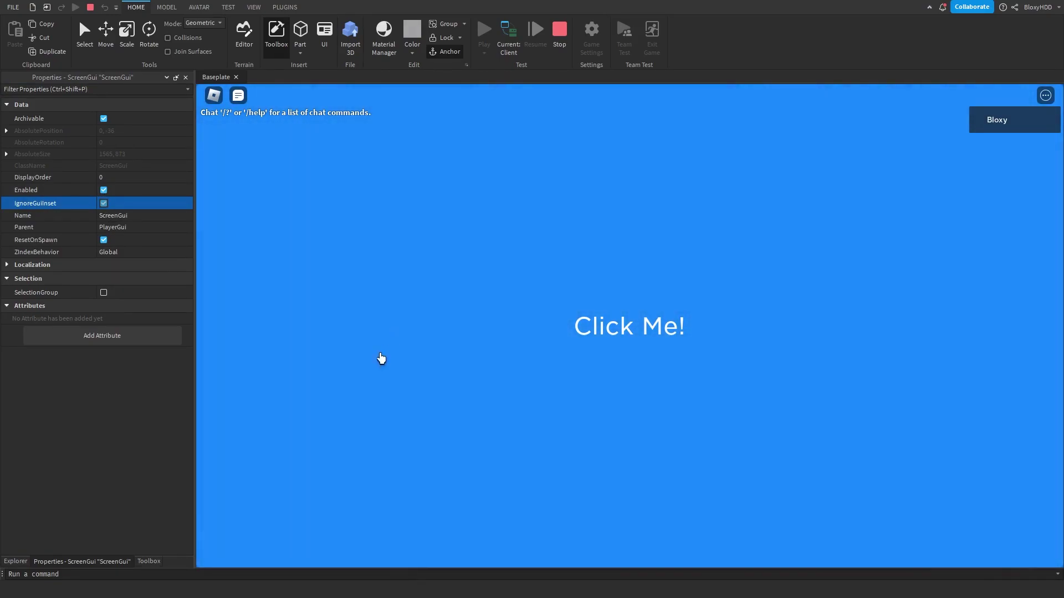
left_click(391, 413)
left_click(654, 388)
left_click(615, 360)
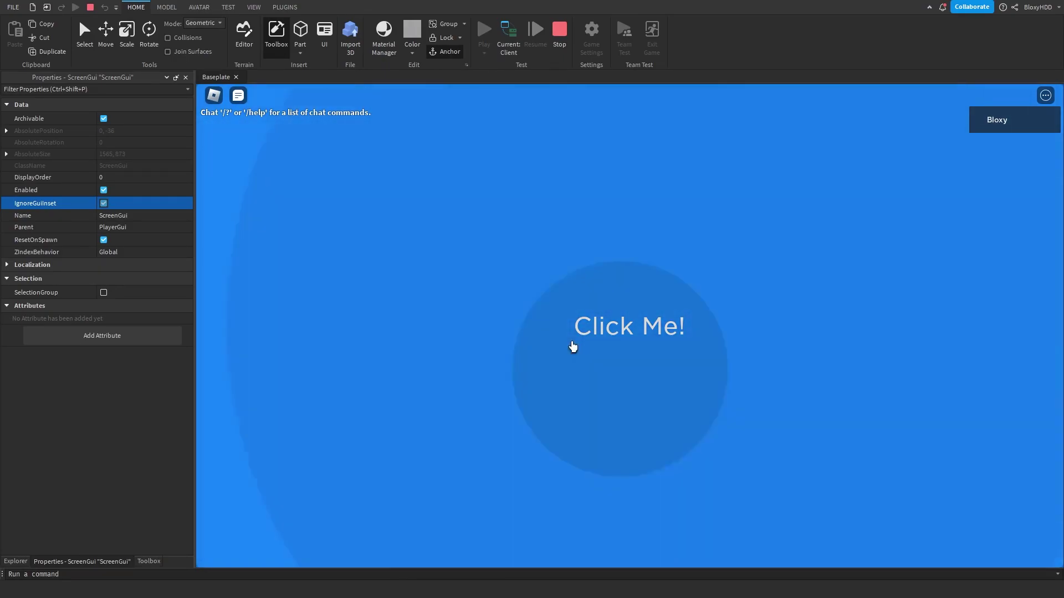